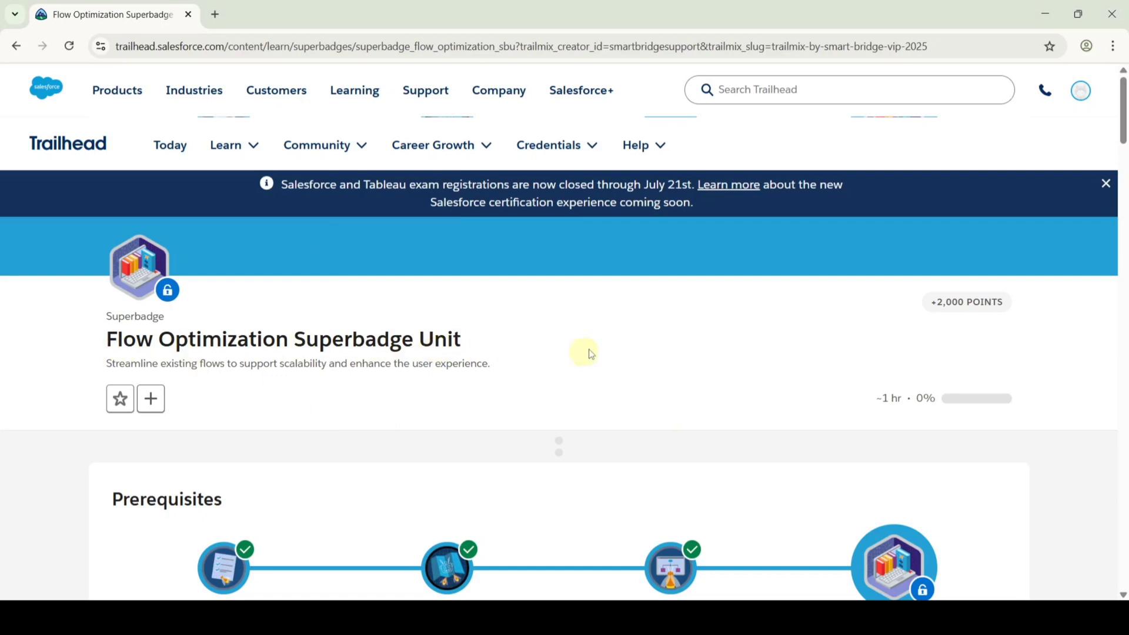
# Scroll the Flow Optimization Superbadge page down to the Prework and Notes section.
pyautogui.scroll(-3, 596, 351)
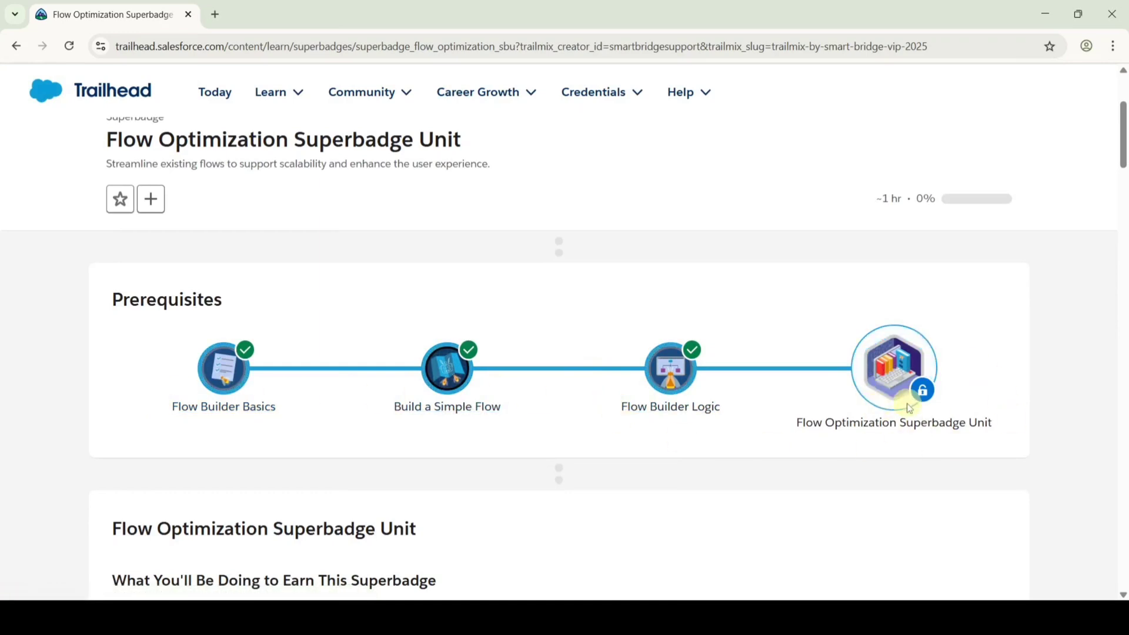
pyautogui.scroll(-3, 509, 329)
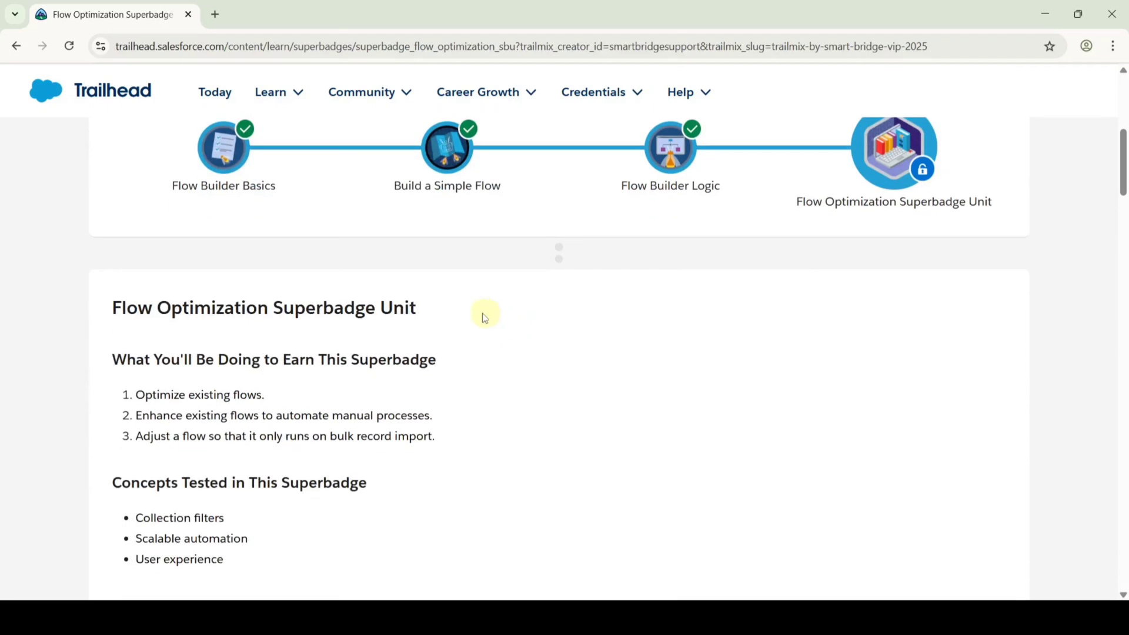
pyautogui.scroll(-6, 485, 318)
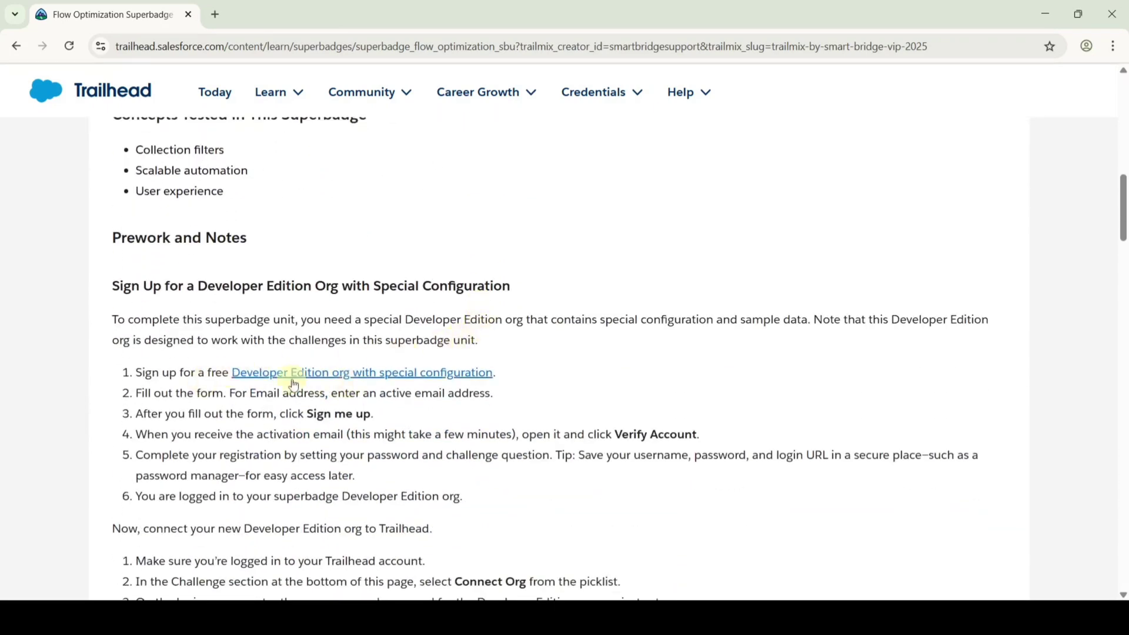
# Open the Developer Edition org sign-up form and enter the first name, last name and e-mail address.
pyautogui.click(322, 376)
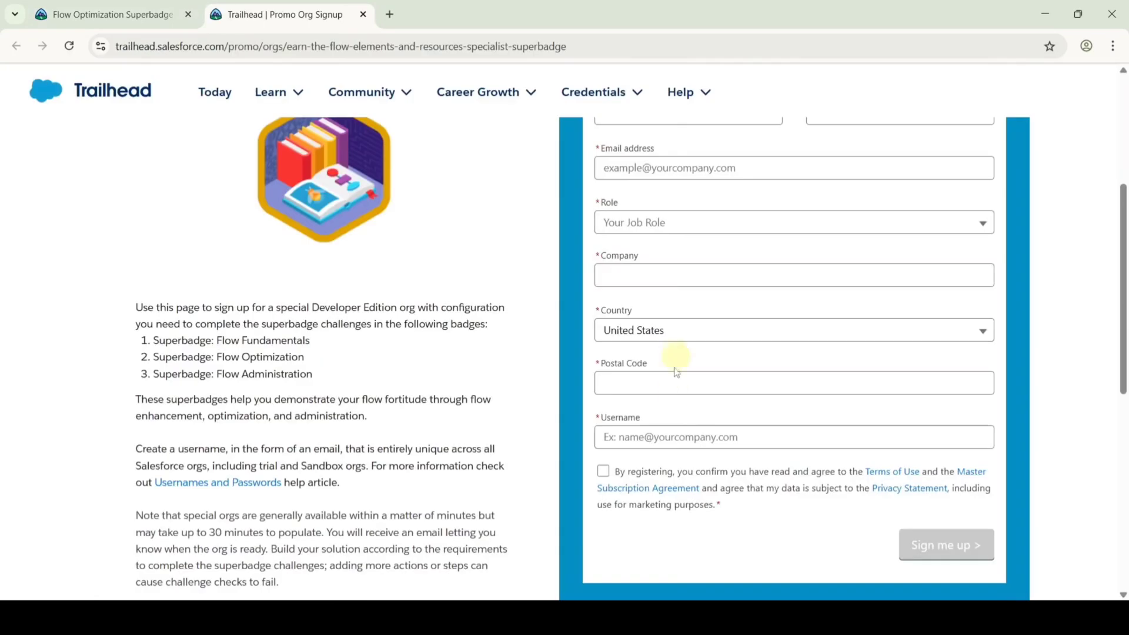
pyautogui.scroll(1, 821, 378)
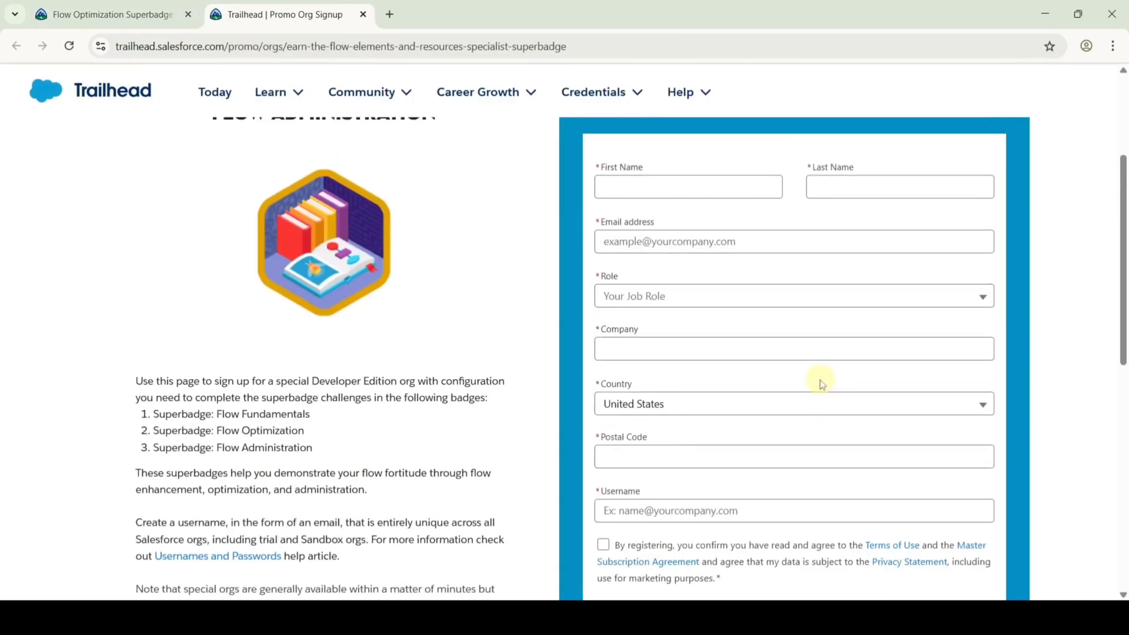
pyautogui.scroll(1, 822, 384)
pyautogui.click(709, 267)
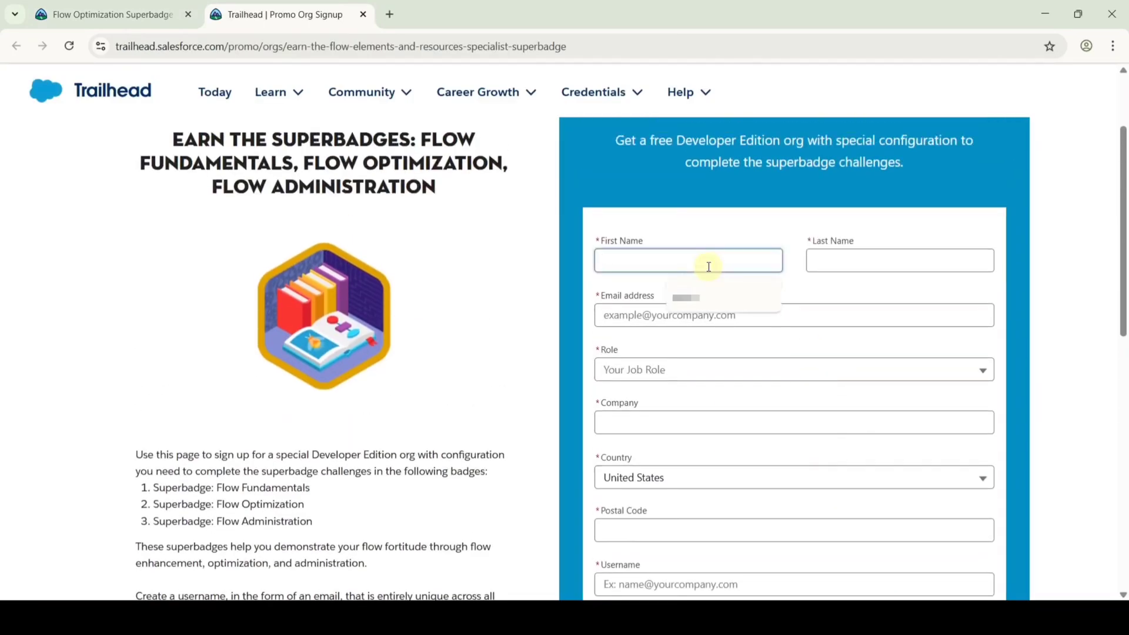
pyautogui.write('education')
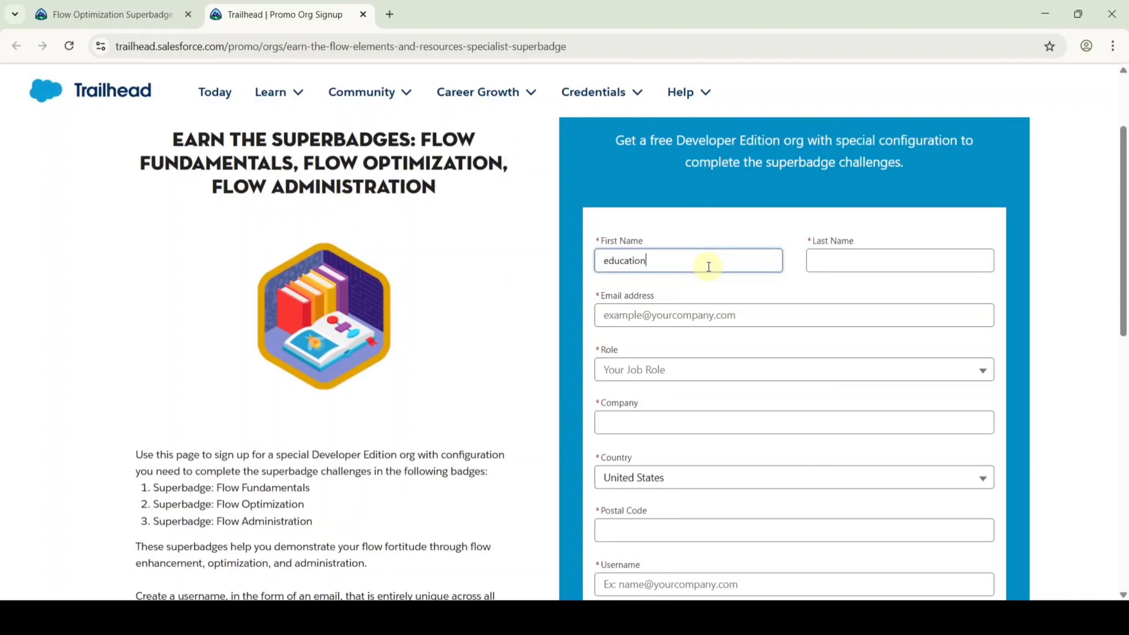
pyautogui.click(878, 259)
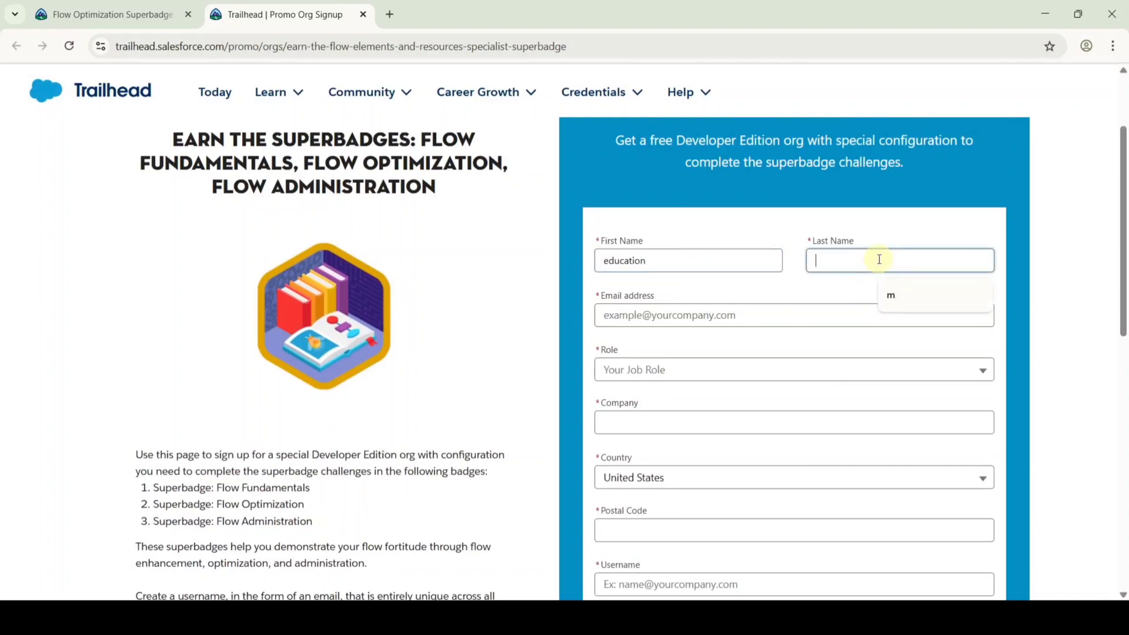
pyautogui.write('matters')
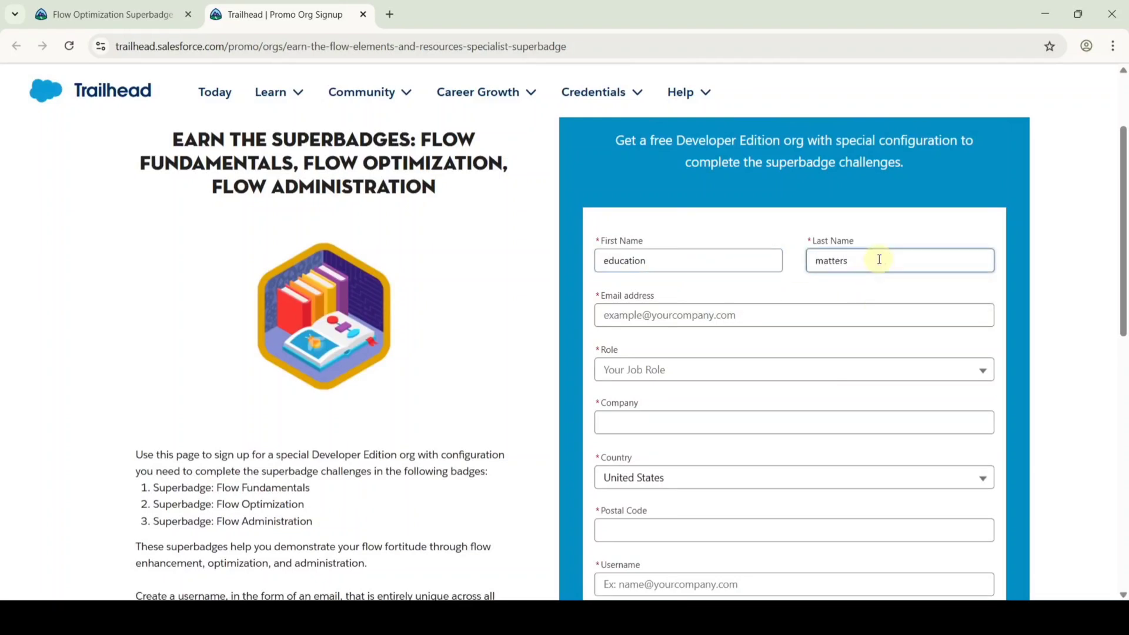
pyautogui.click(628, 316)
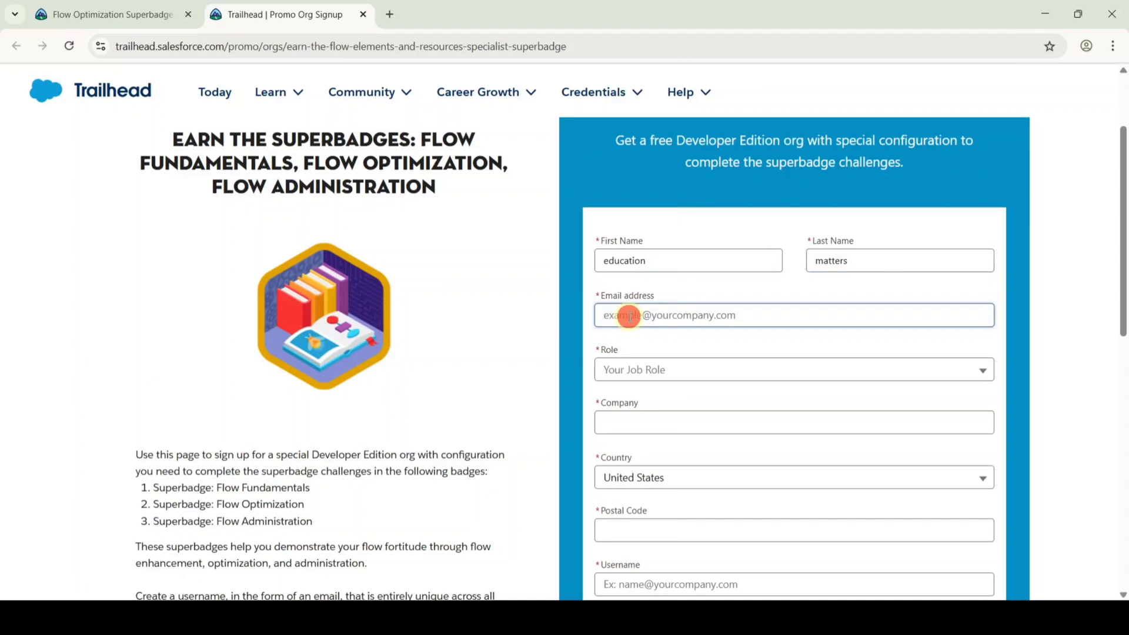
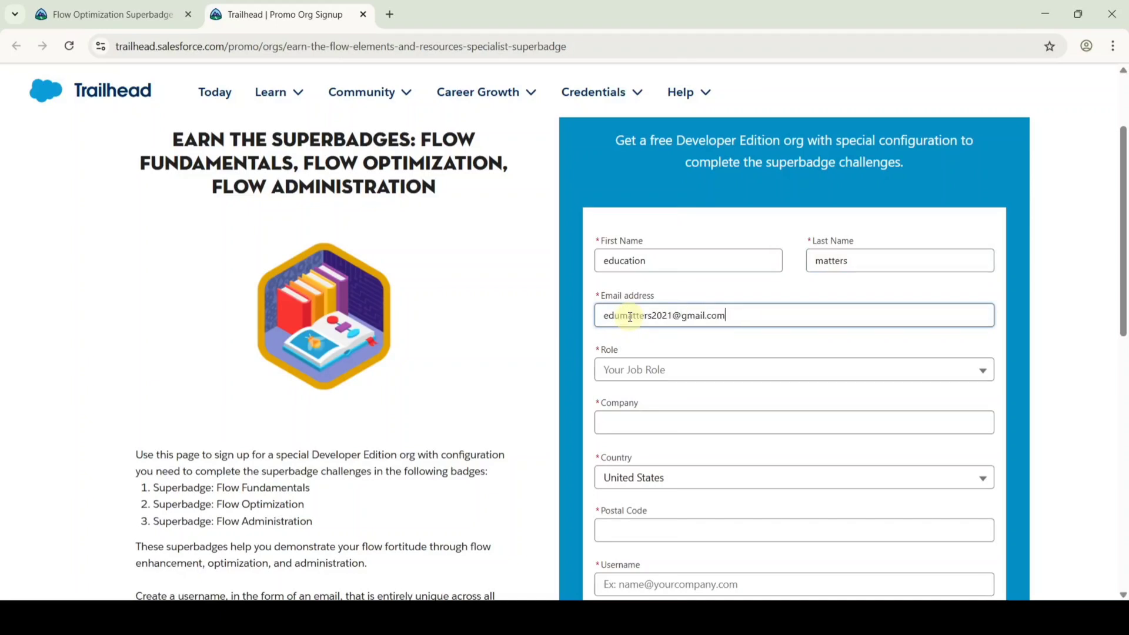
# Set Role to Developer, Company to Salesforce, Country to India, and enter the postal code.
pyautogui.click(657, 370)
pyautogui.click(650, 398)
pyautogui.scroll(-3, 720, 352)
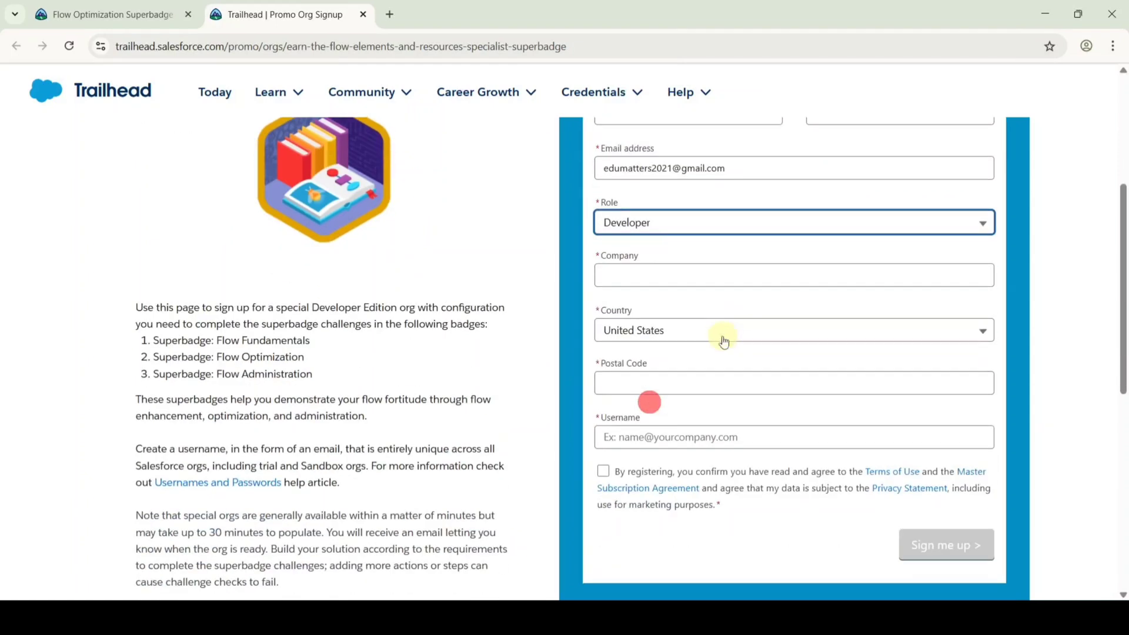
pyautogui.click(622, 277)
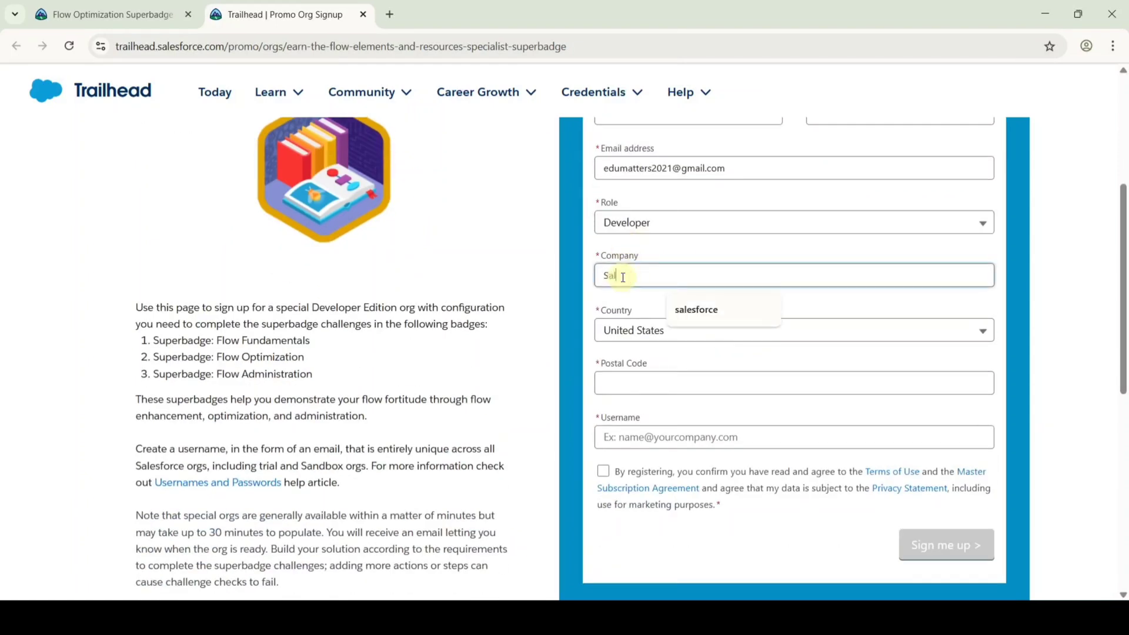
pyautogui.click(639, 338)
pyautogui.scroll(10, 686, 460)
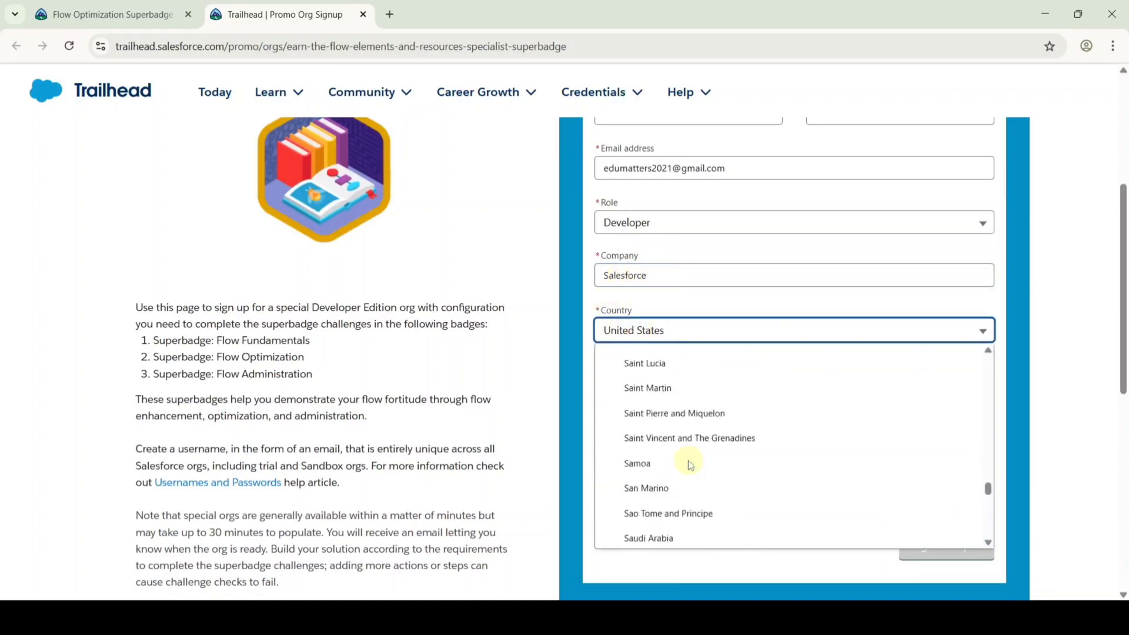
pyautogui.scroll(15, 685, 464)
pyautogui.click(636, 376)
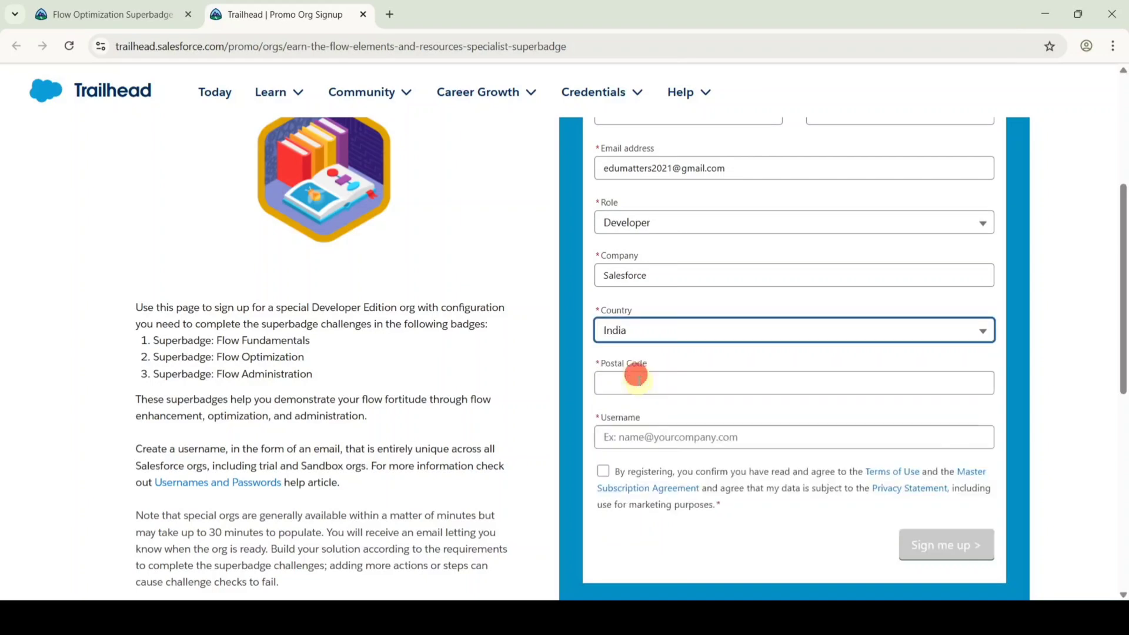
pyautogui.click(638, 385)
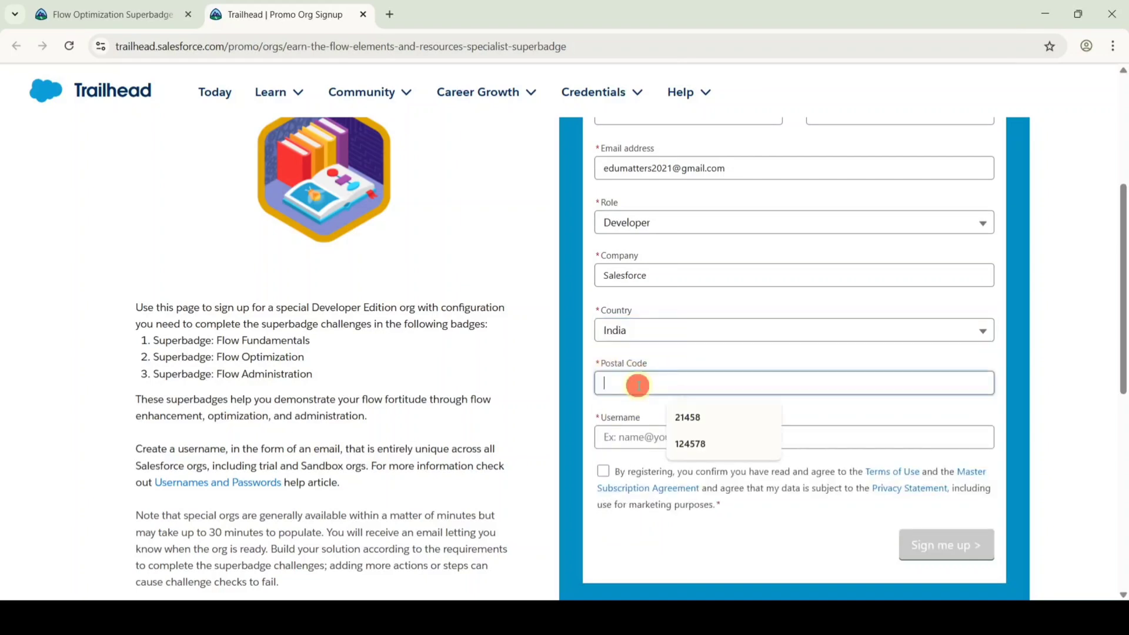
pyautogui.write('1245')
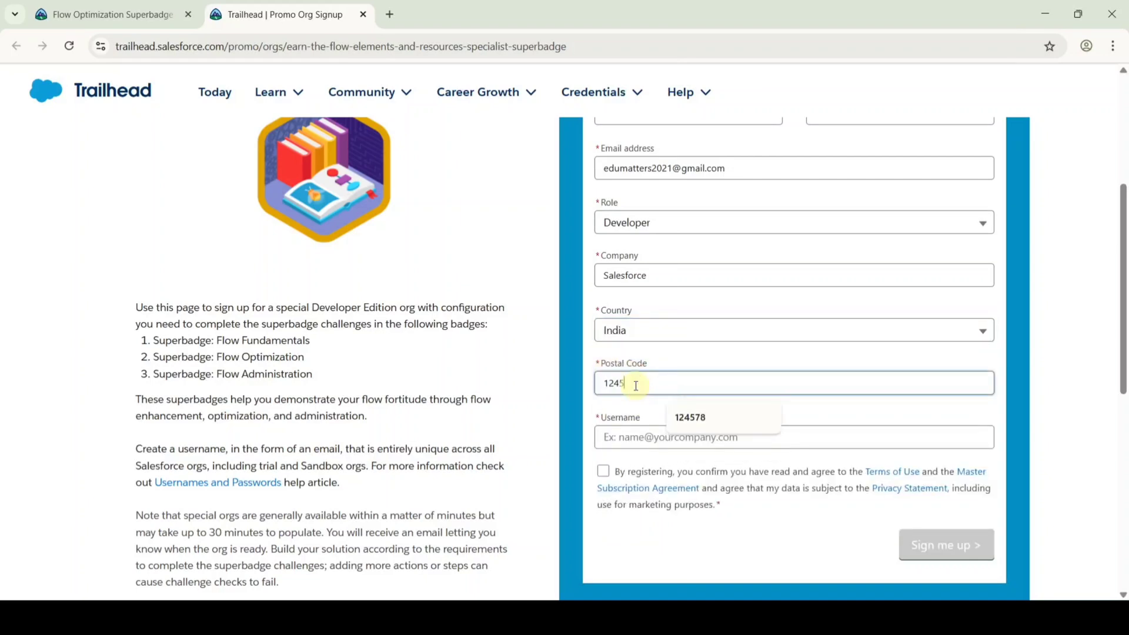
pyautogui.write('78')
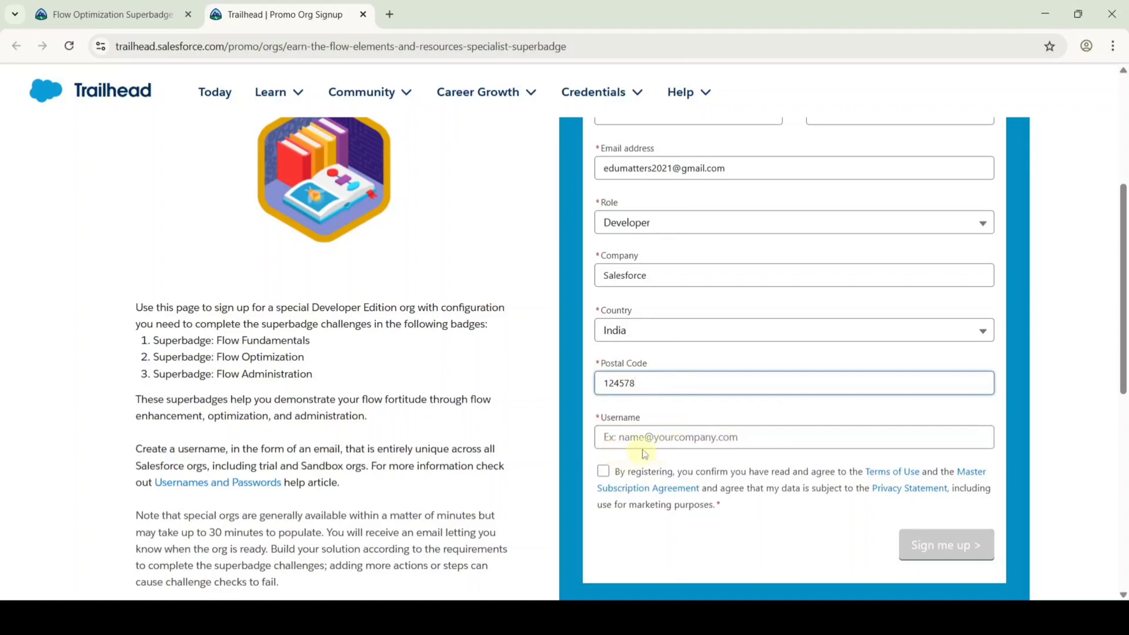
# Enter a unique org username, accept the registration terms and submit with Sign me up.
pyautogui.click(633, 441)
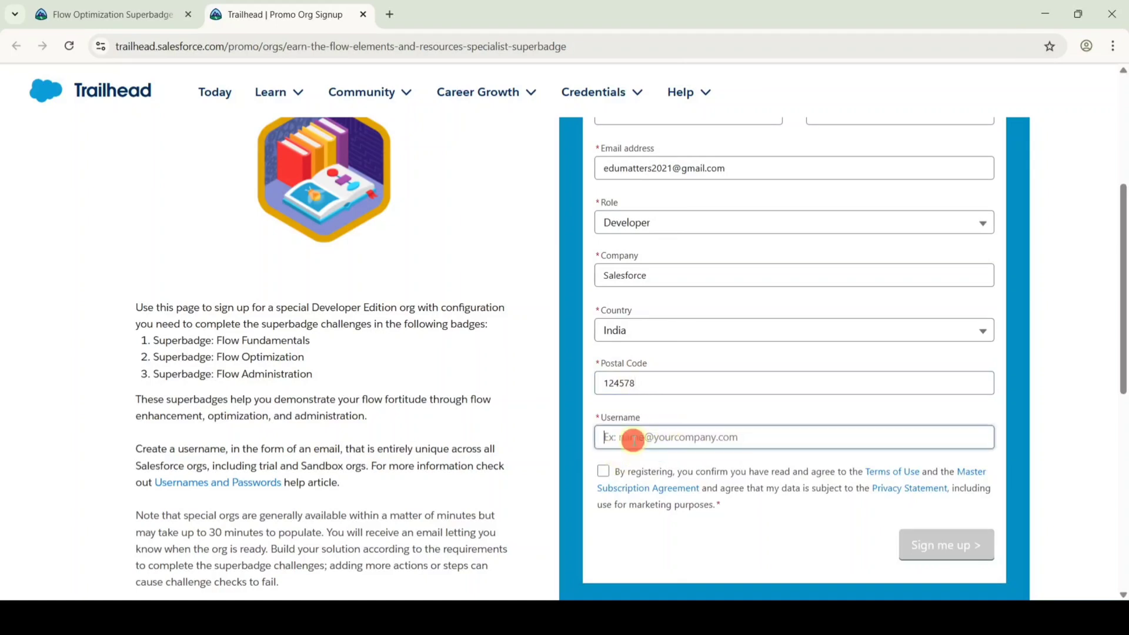
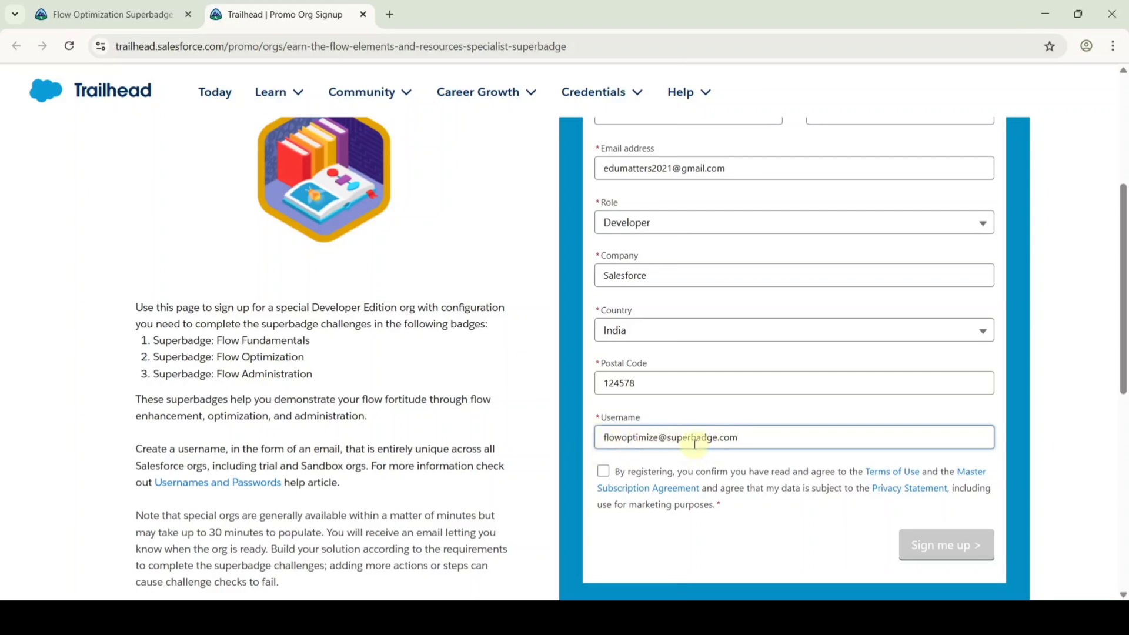
pyautogui.click(656, 548)
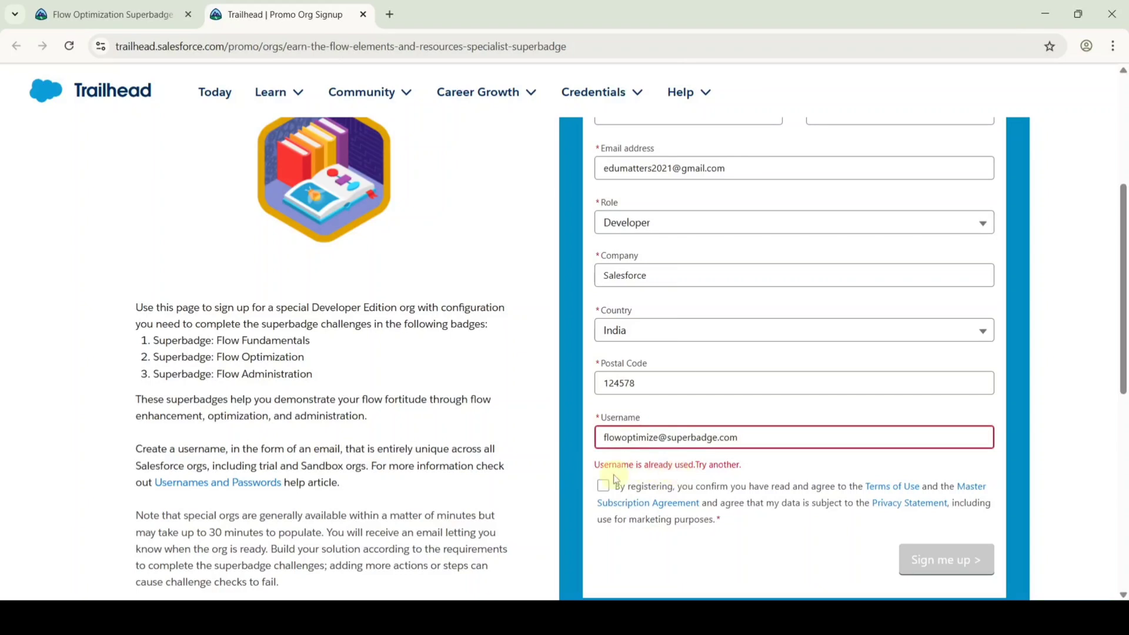
pyautogui.click(660, 436)
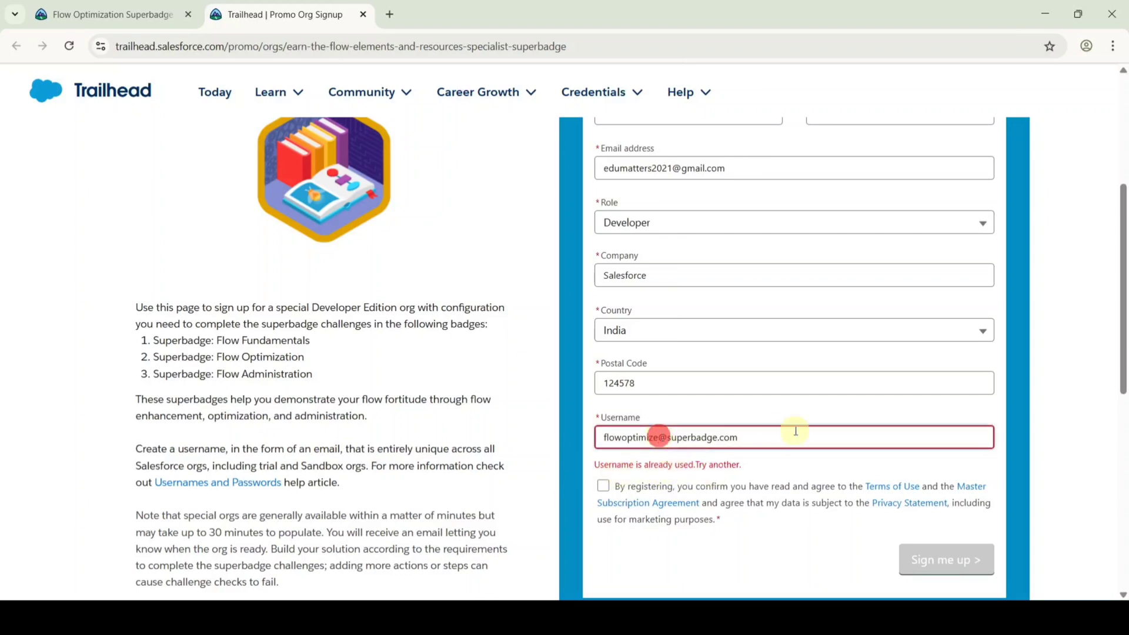
pyautogui.write('245')
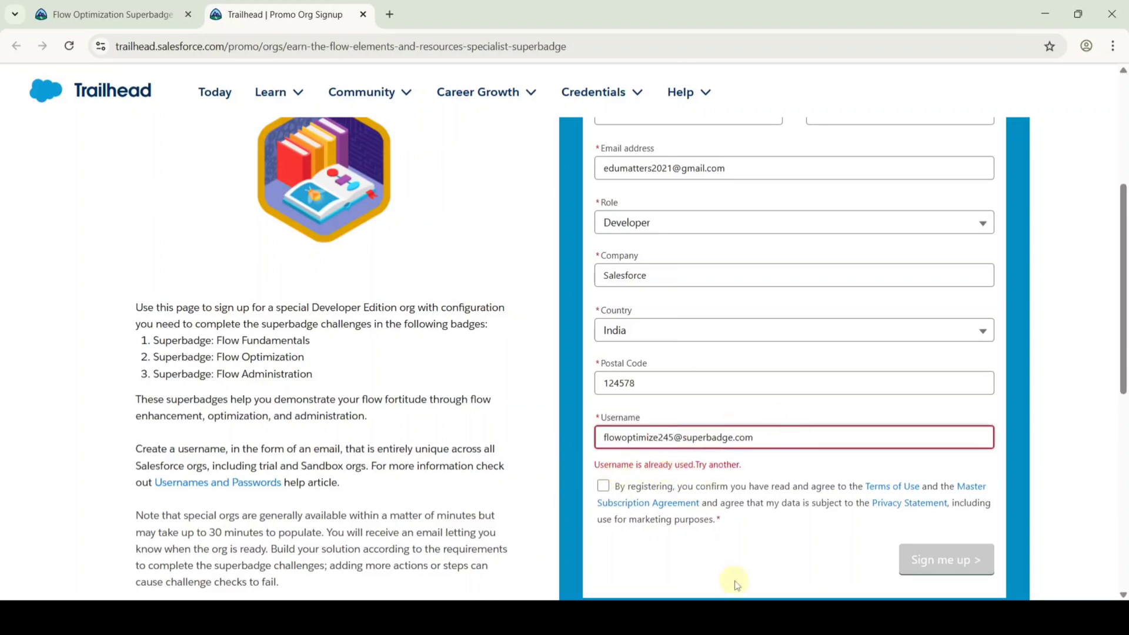
pyautogui.click(742, 546)
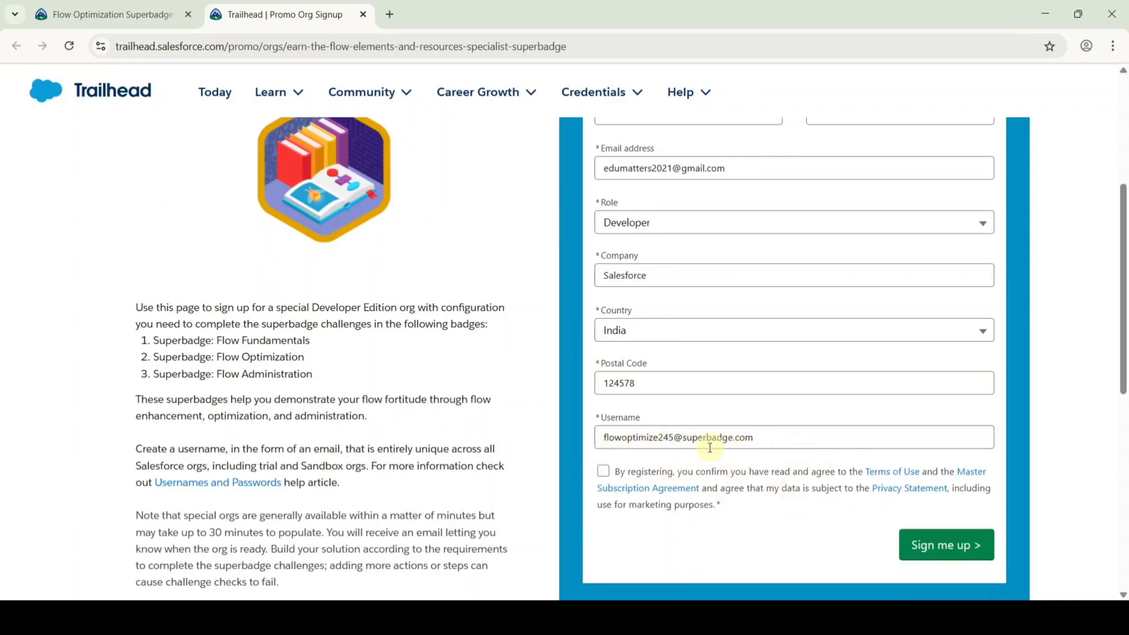
pyautogui.click(604, 471)
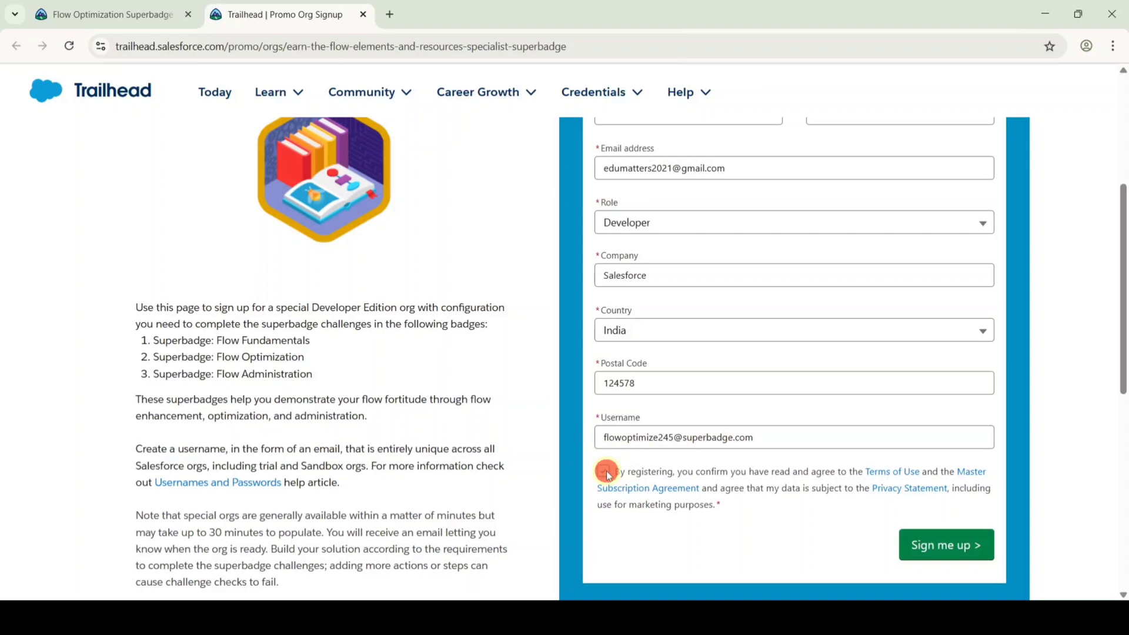
pyautogui.click(936, 546)
pyautogui.click(936, 546)
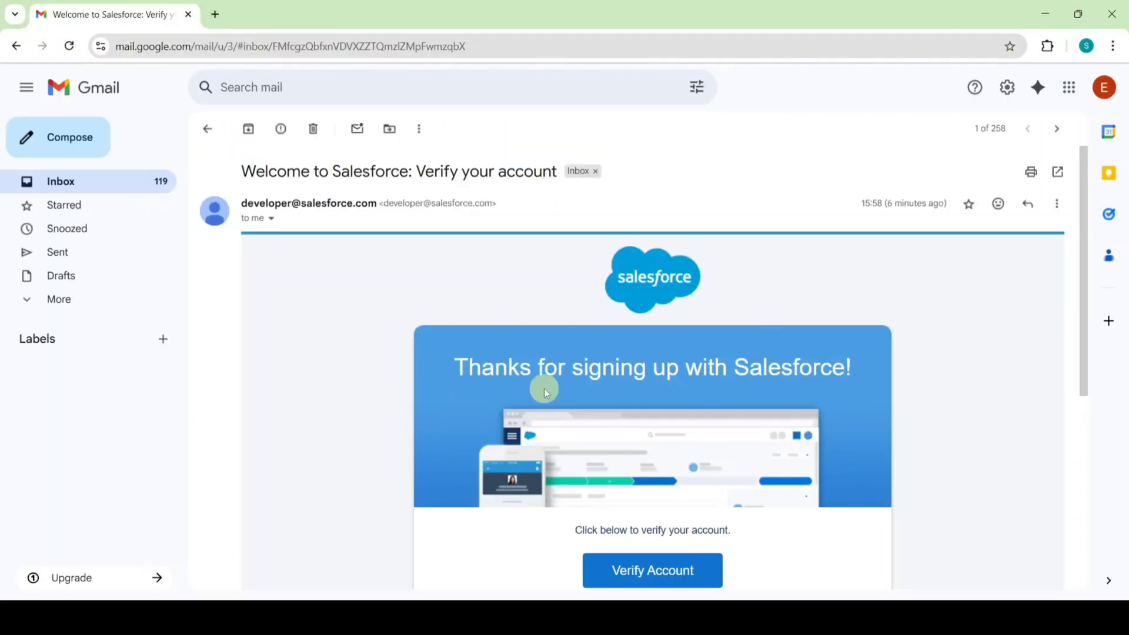
# Scroll through the 'Verify your account' e-mail to the Verify Account button and username.
pyautogui.scroll(-3, 741, 370)
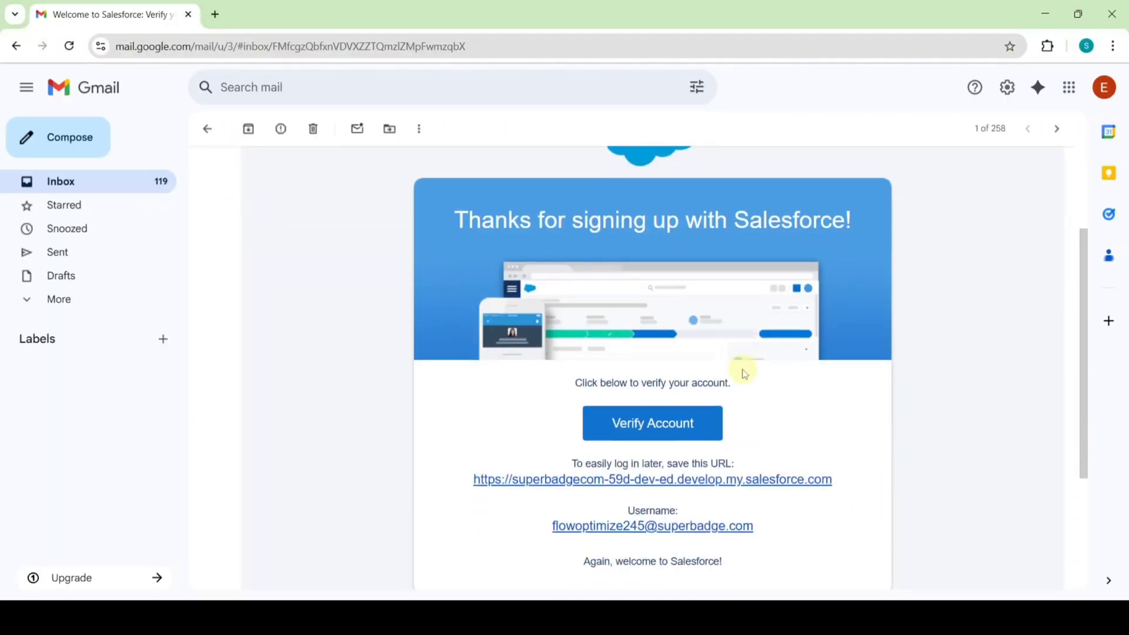
pyautogui.scroll(3, 742, 368)
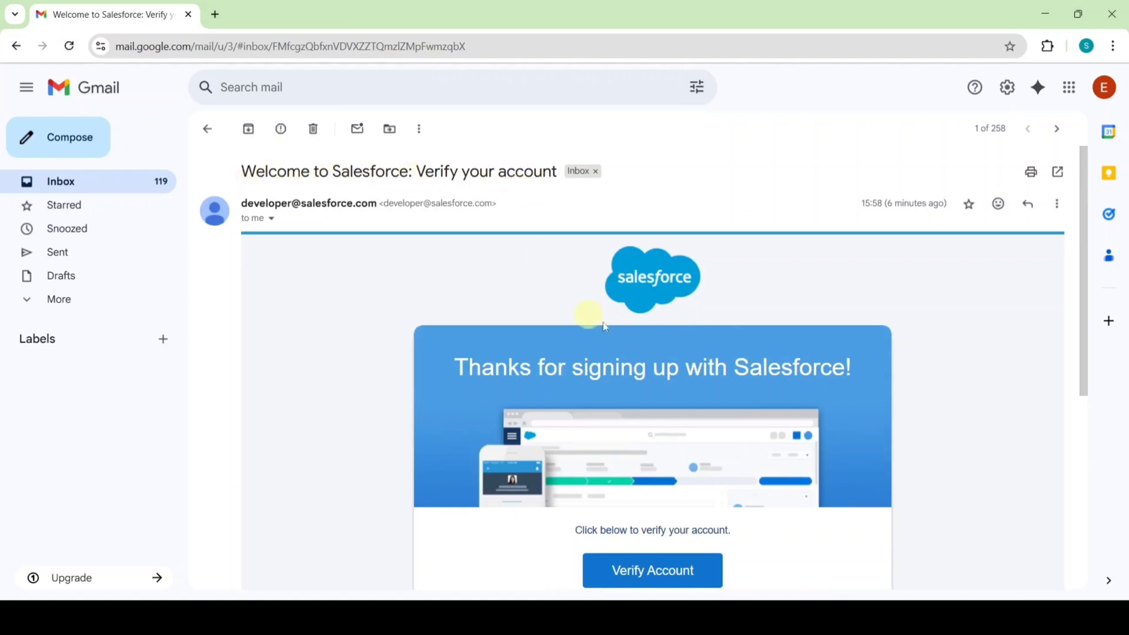
pyautogui.scroll(-3, 803, 330)
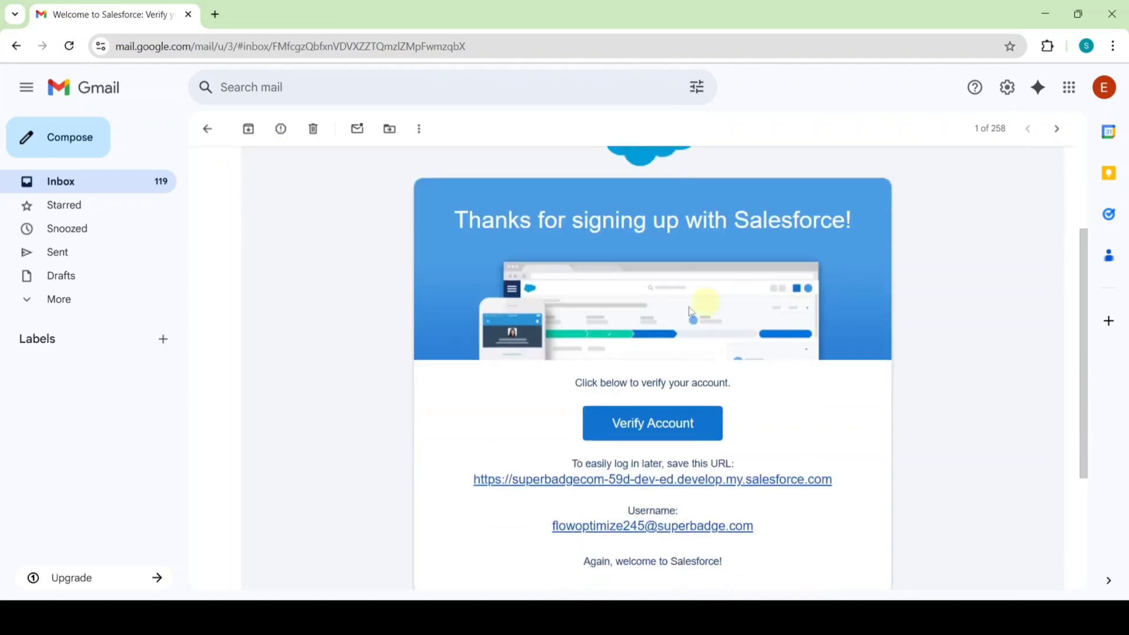
# Verify the new account from the e-mail and acknowledge the special org warning.
pyautogui.click(641, 429)
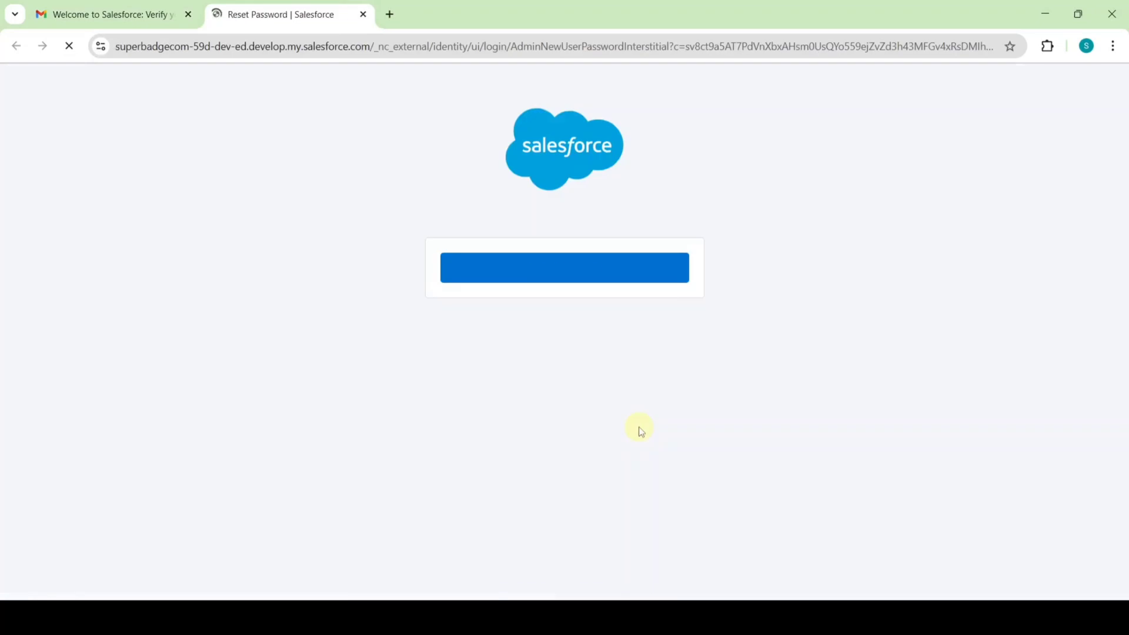
pyautogui.click(571, 281)
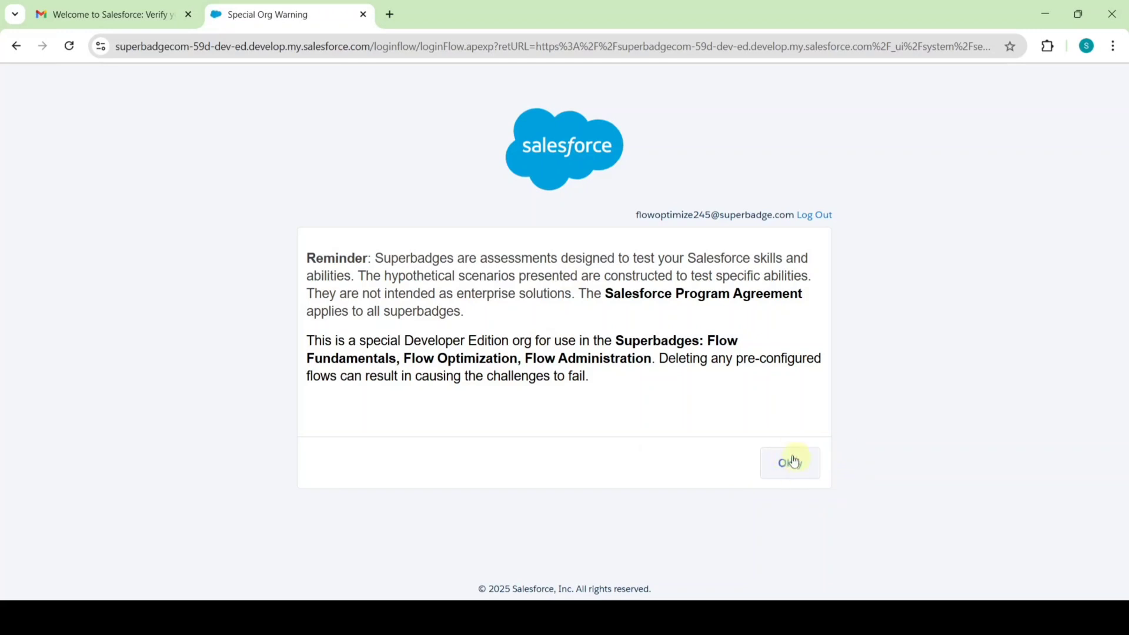
pyautogui.click(793, 464)
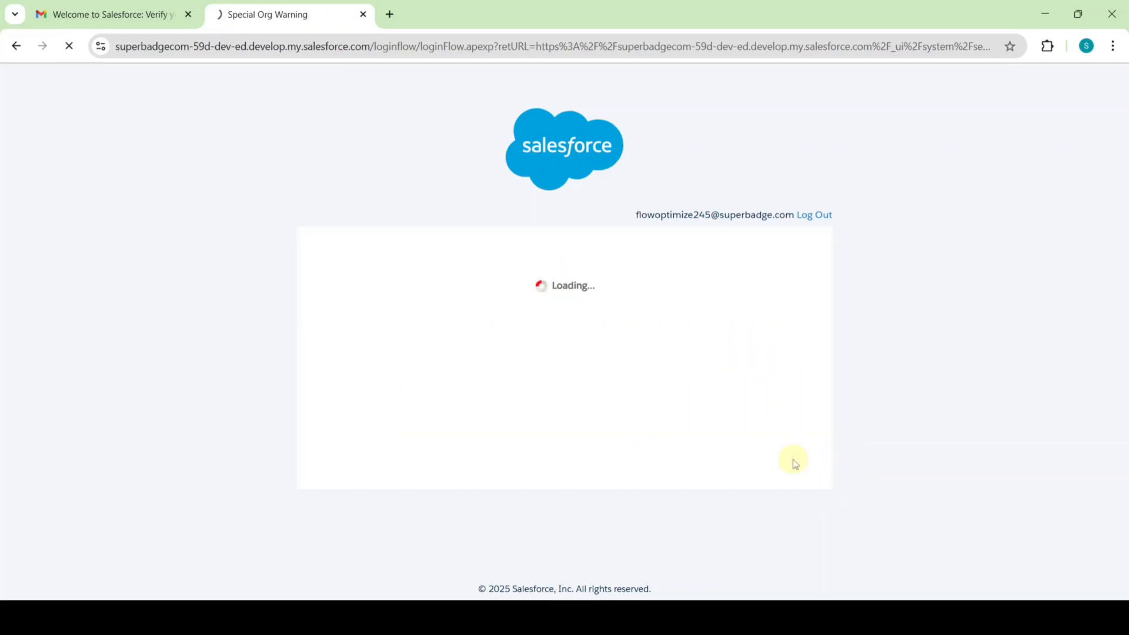
pyautogui.scroll(-3, 637, 289)
# Enter and confirm the new password, answer the security question, and submit the change.
pyautogui.click(612, 273)
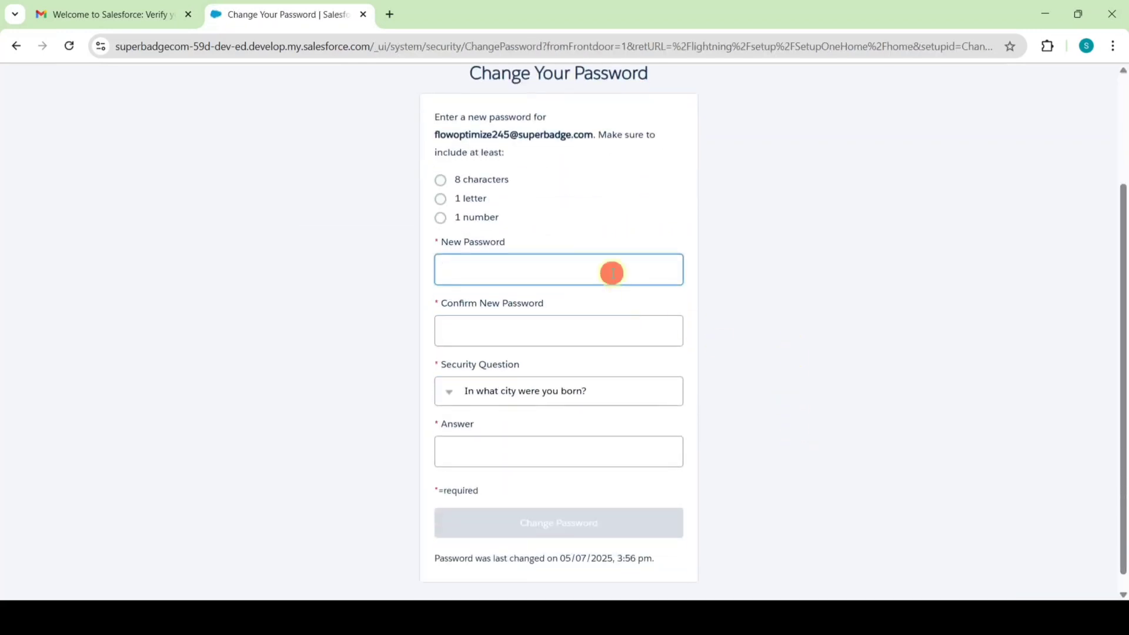
pyautogui.hotkey('ctrl', 'v')
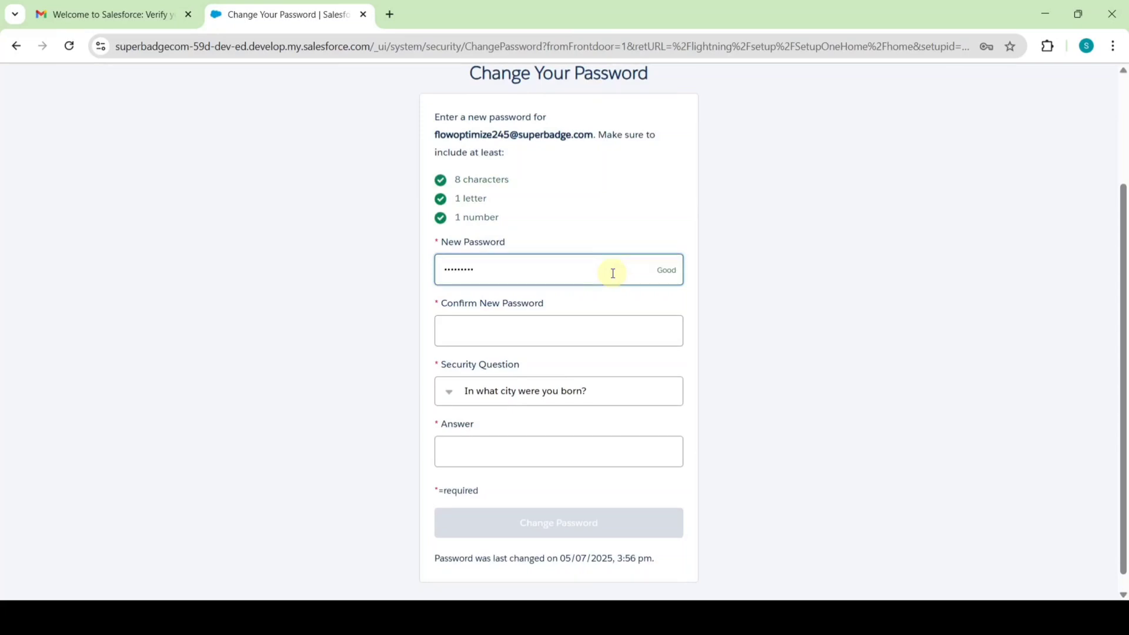
pyautogui.click(604, 325)
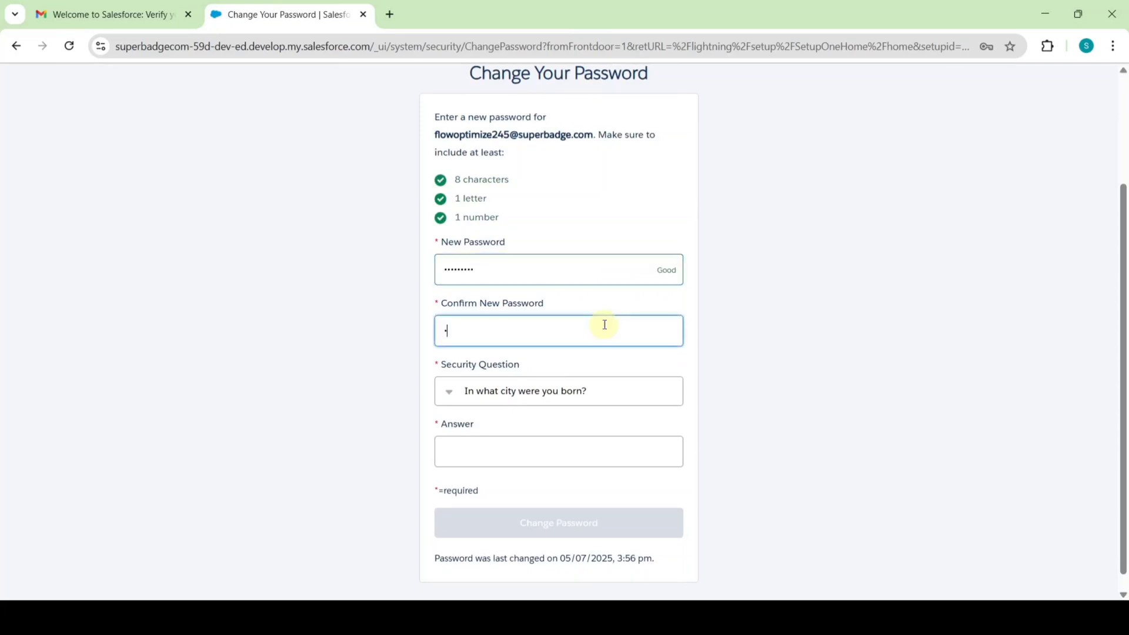
pyautogui.hotkey('ctrl', 'v')
pyautogui.click(553, 442)
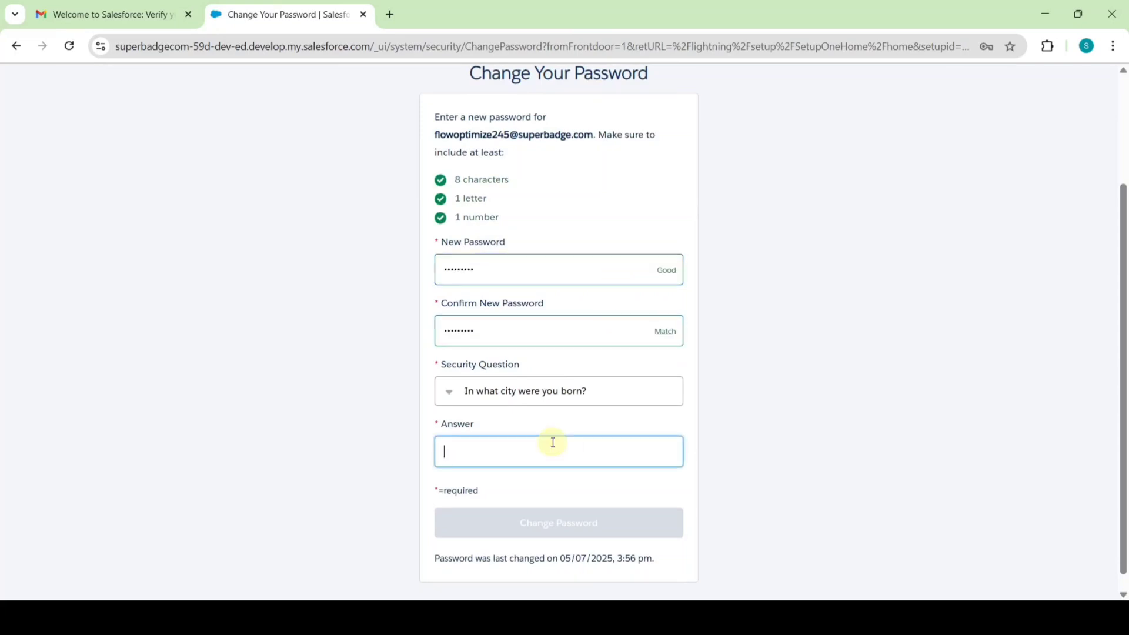
pyautogui.write('ap')
pyautogui.click(544, 525)
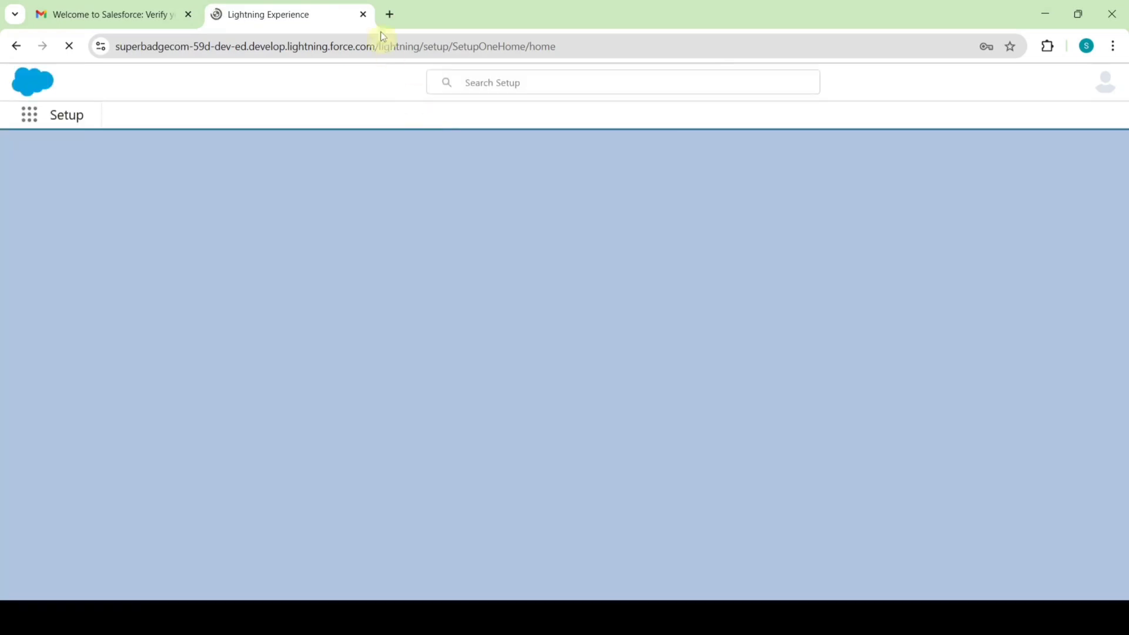
# Close the org tab and copy the org username from the verification e-mail.
pyautogui.click(362, 14)
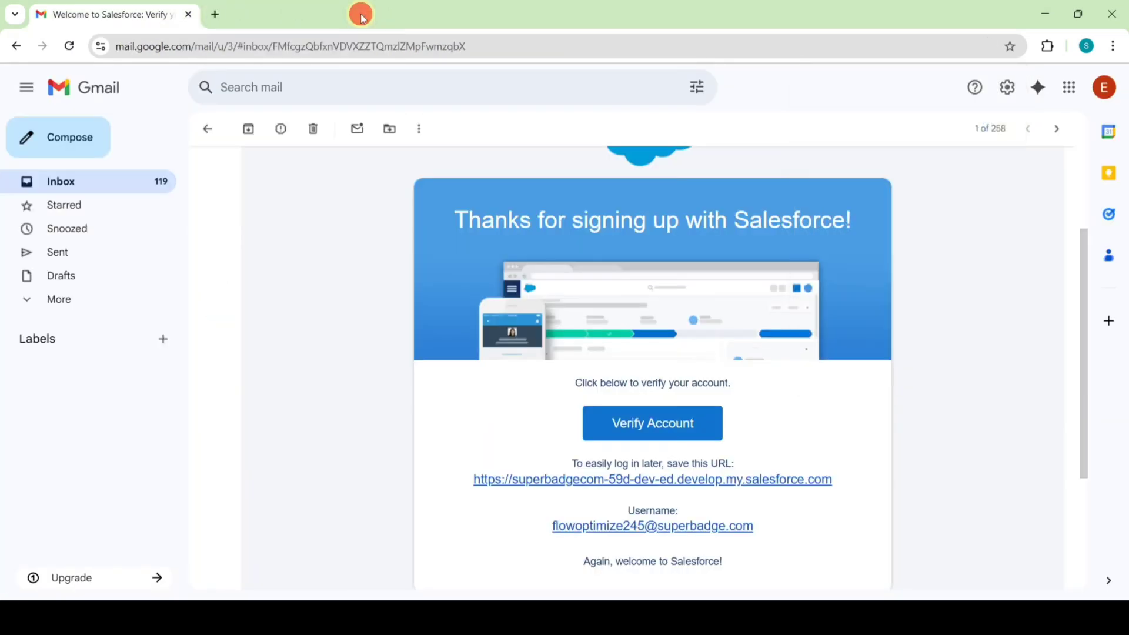
pyautogui.scroll(-1, 947, 262)
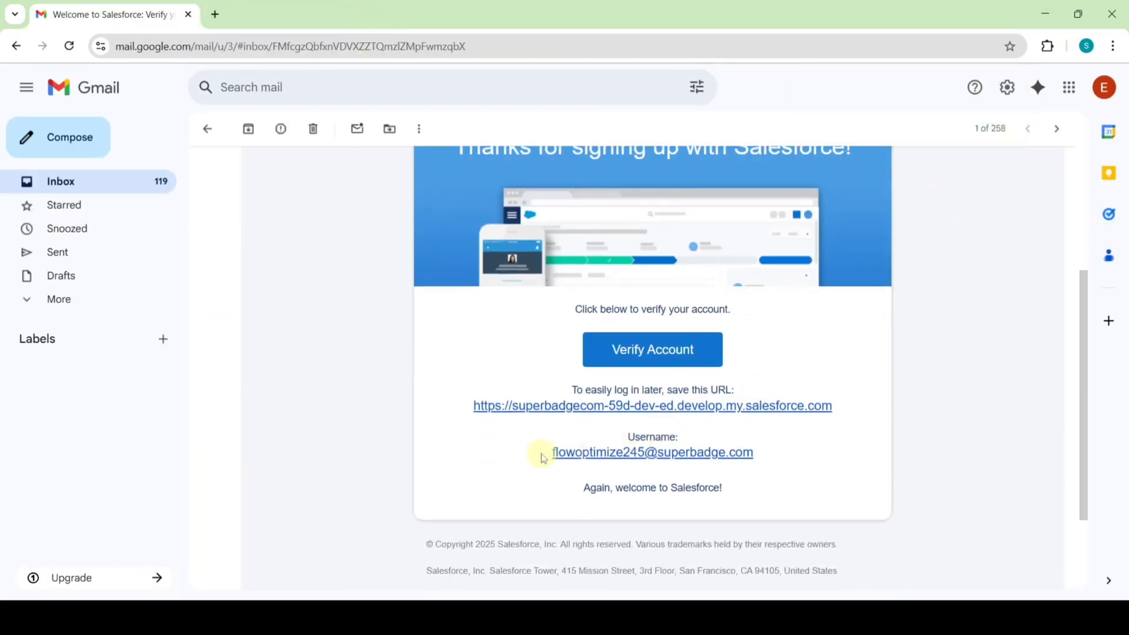
pyautogui.moveTo(541, 453); pyautogui.dragTo(771, 452)
pyautogui.rightClick(738, 446)
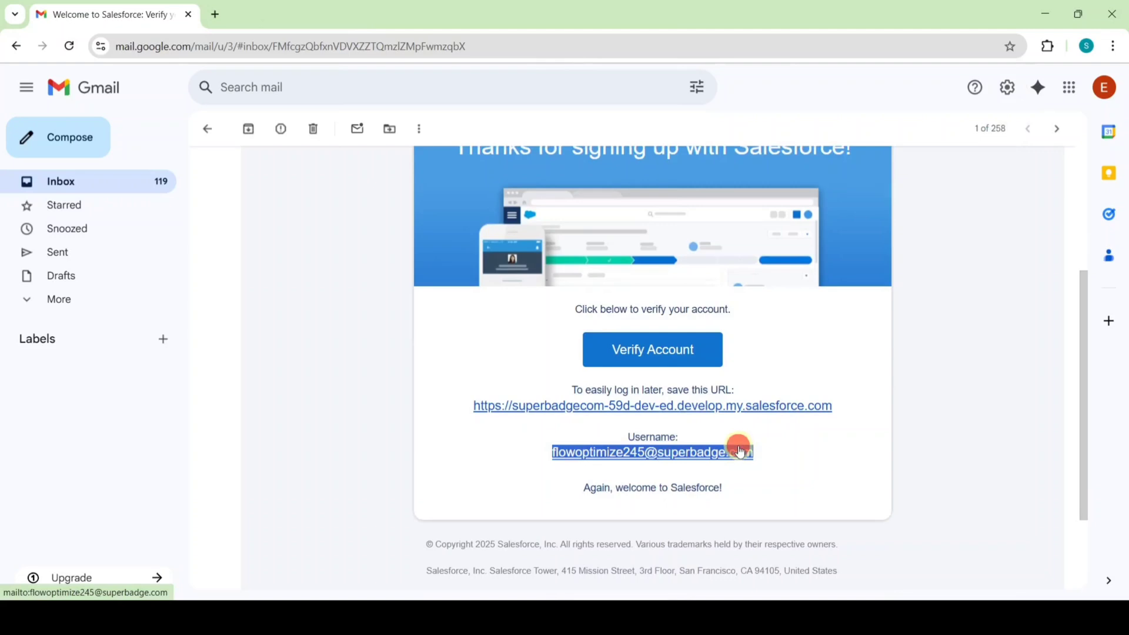
pyautogui.click(784, 314)
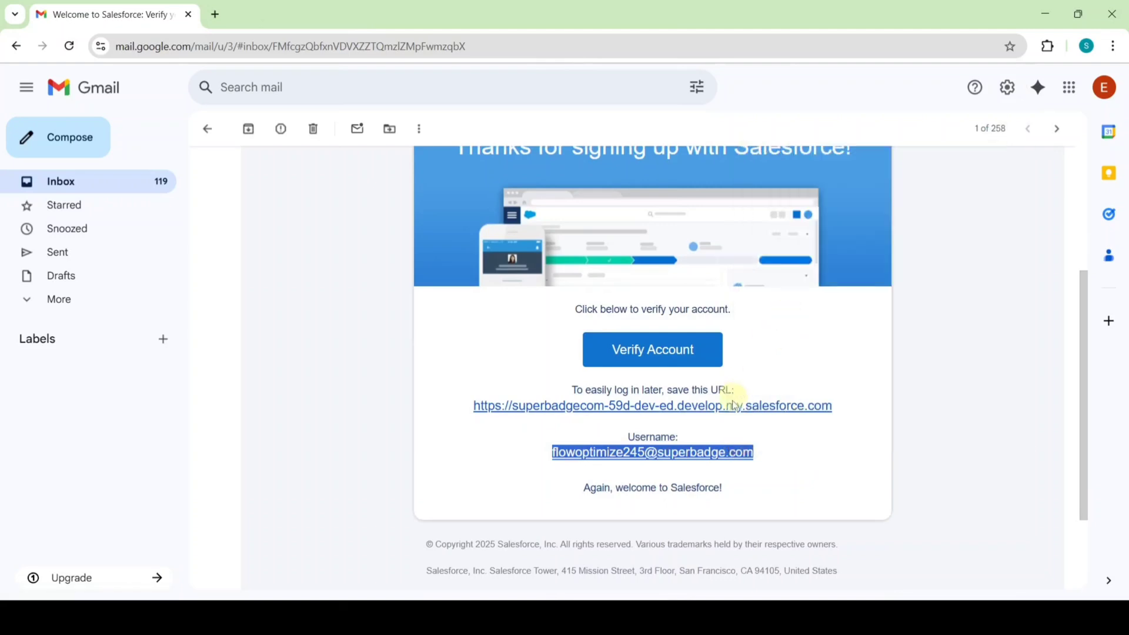
# Return to the Trailhead superbadge page and bring the hands-on org chooser into view.
pyautogui.hotkey('alt', 'Tab')
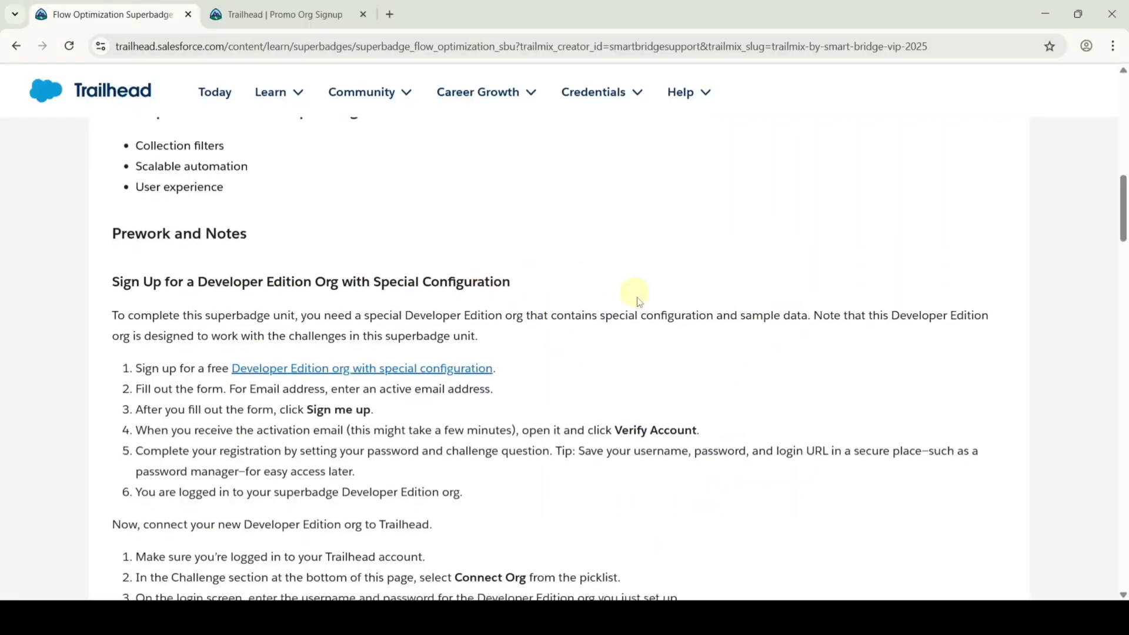
pyautogui.scroll(-8, 641, 317)
pyautogui.scroll(-20, 641, 335)
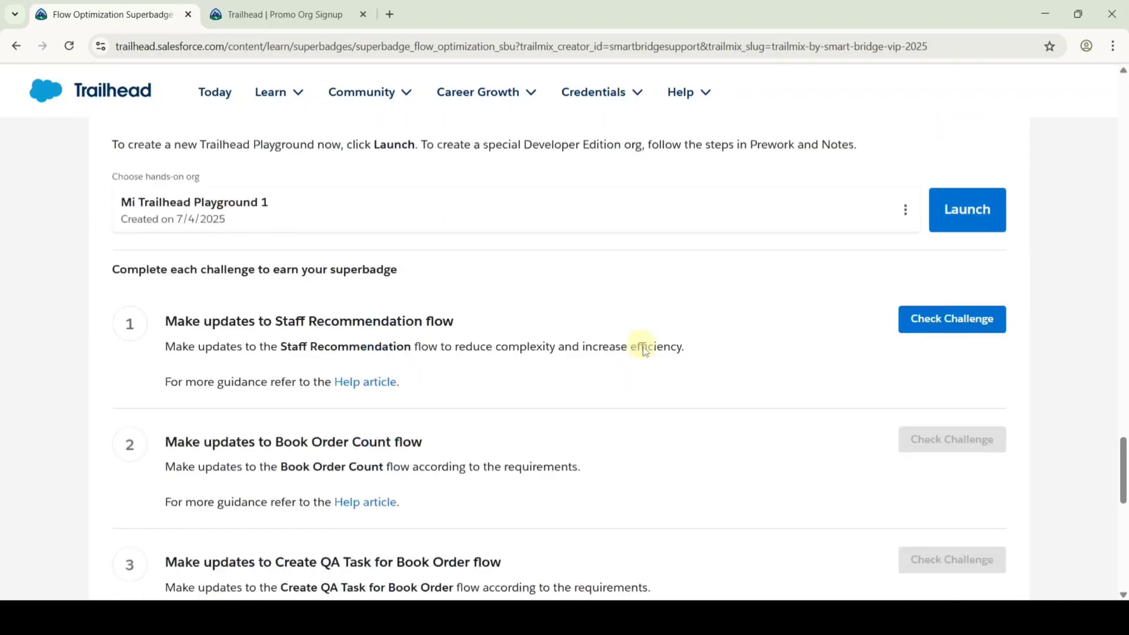
pyautogui.scroll(4, 764, 359)
# Choose Connect Org and log in with the copied org username and its password.
pyautogui.click(905, 402)
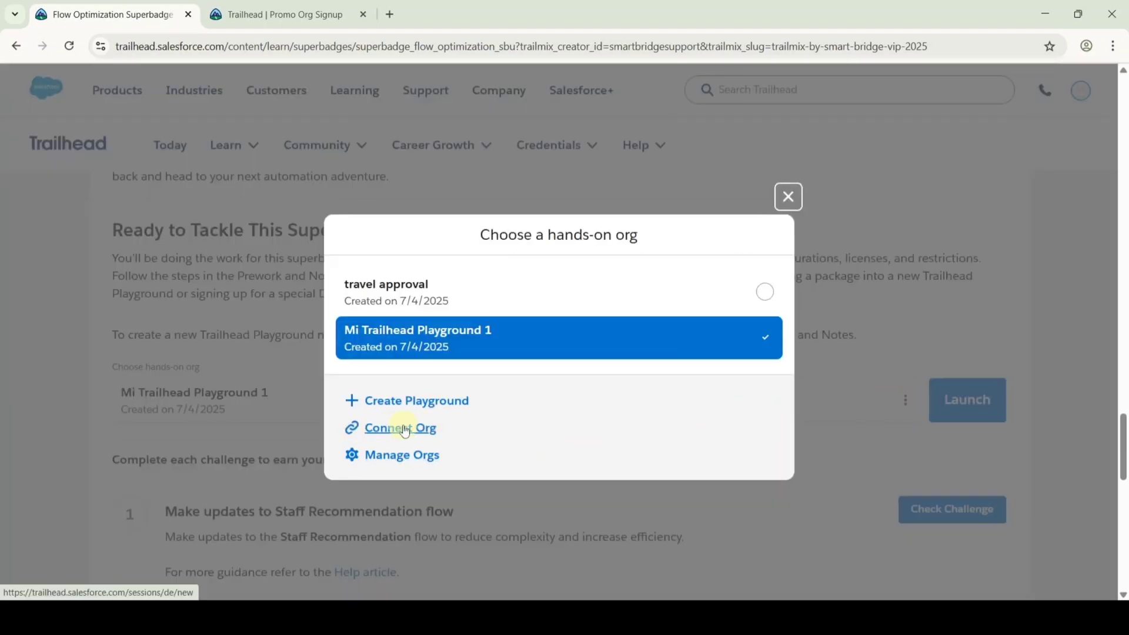
pyautogui.click(405, 431)
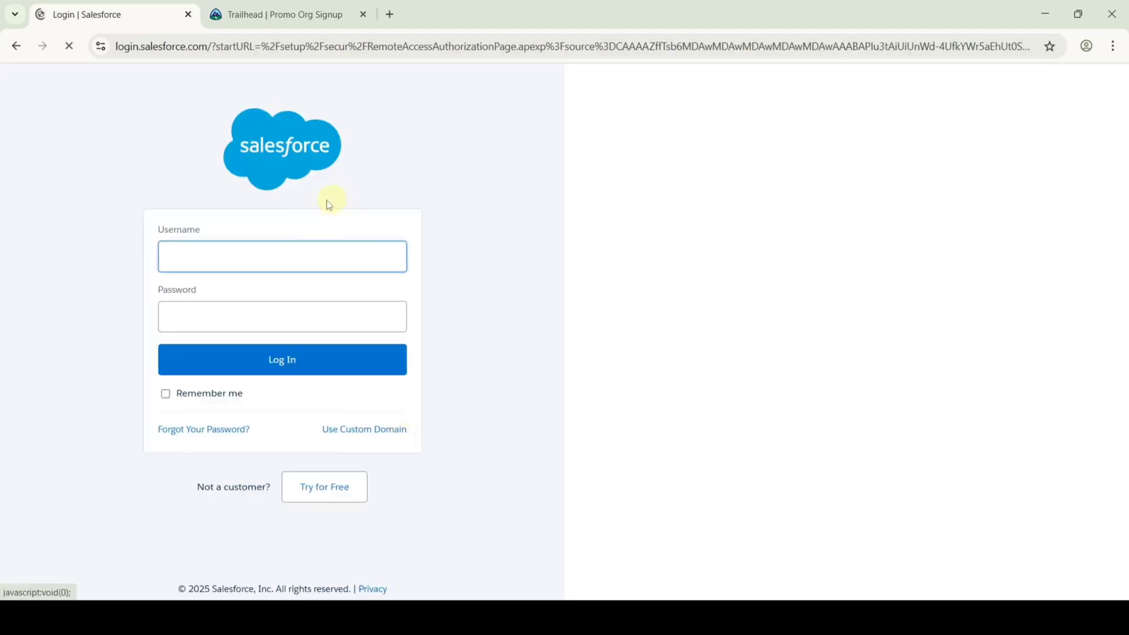
pyautogui.click(277, 246)
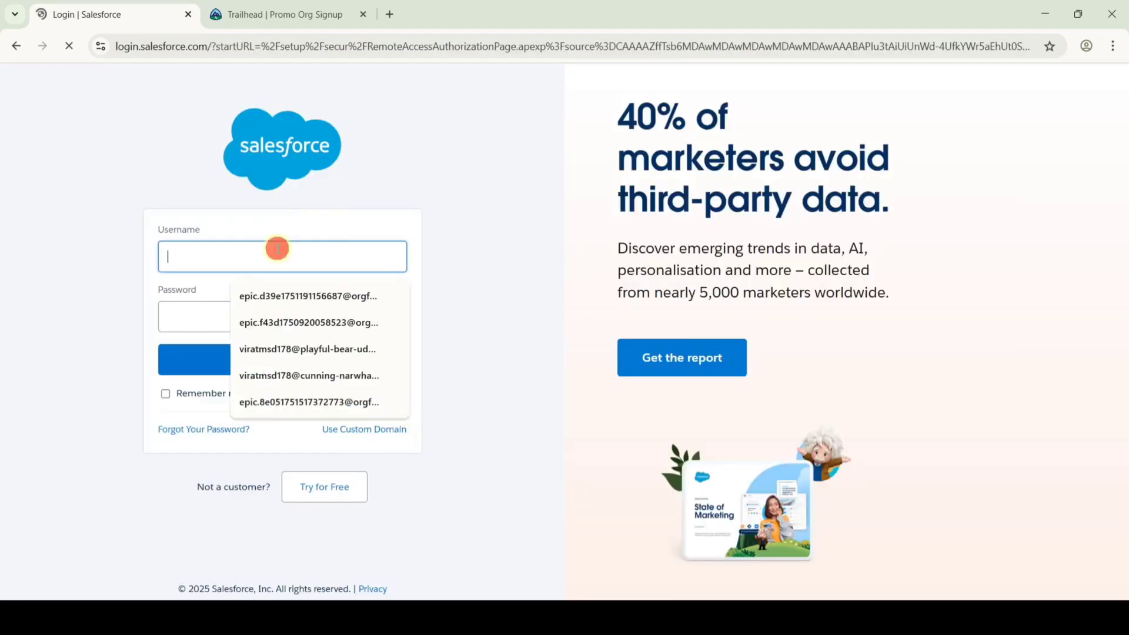
pyautogui.hotkey('ctrl', 'v')
pyautogui.click(269, 316)
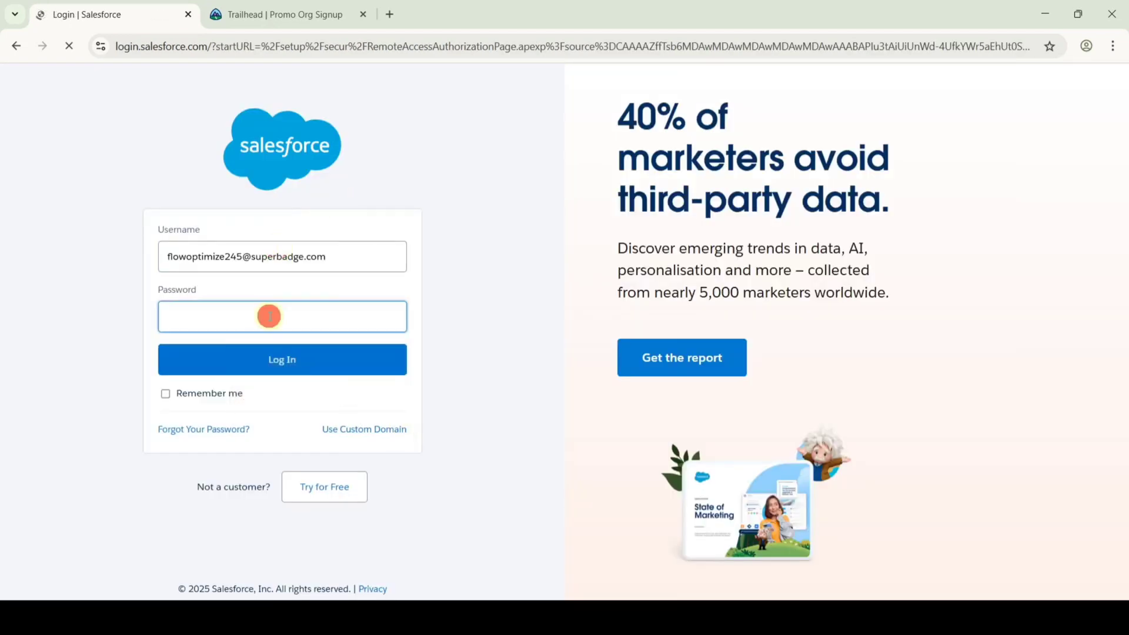
pyautogui.write('•')
pyautogui.click(272, 366)
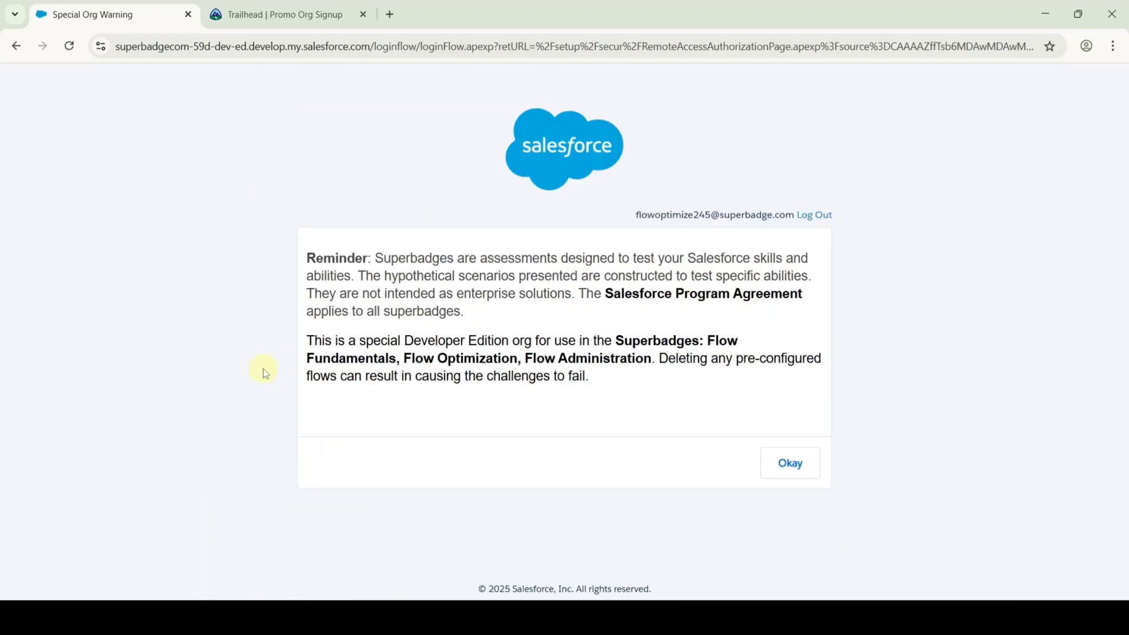
# Acknowledge the org warning, allow Trailhead access, and save the org for hands-on challenges.
pyautogui.click(779, 463)
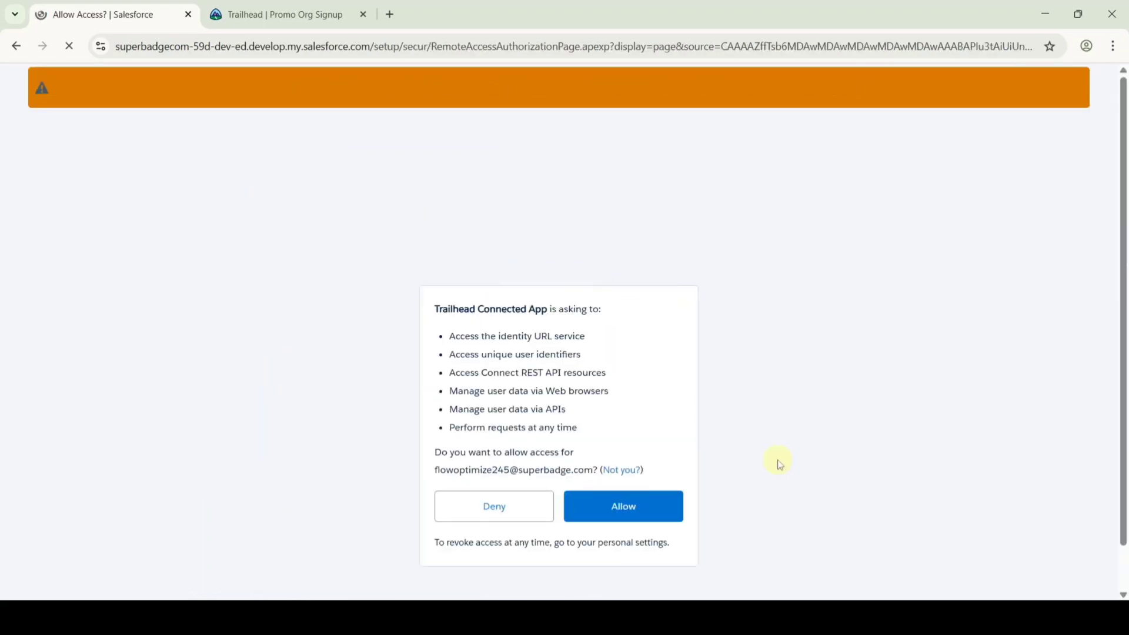
pyautogui.click(624, 521)
pyautogui.click(623, 522)
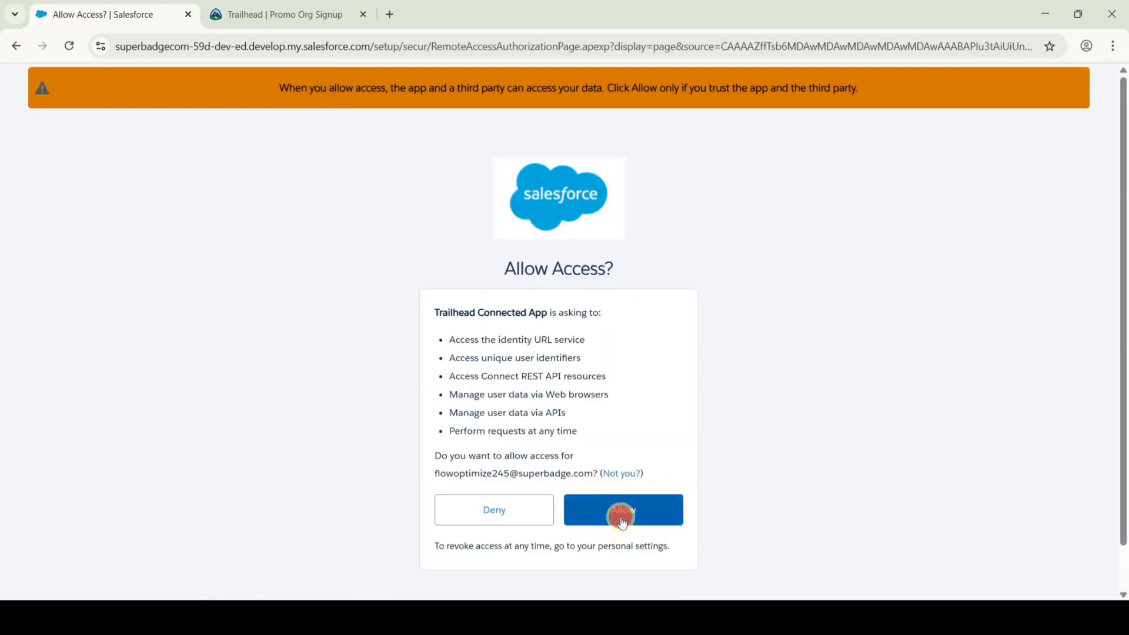
pyautogui.scroll(-2, 670, 432)
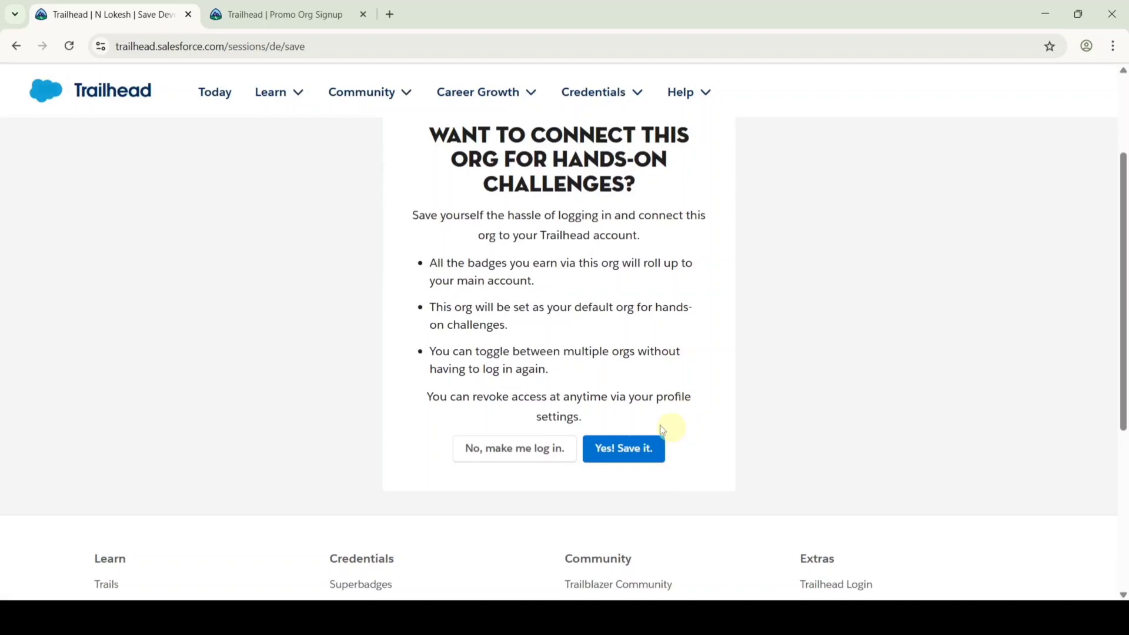
pyautogui.click(634, 451)
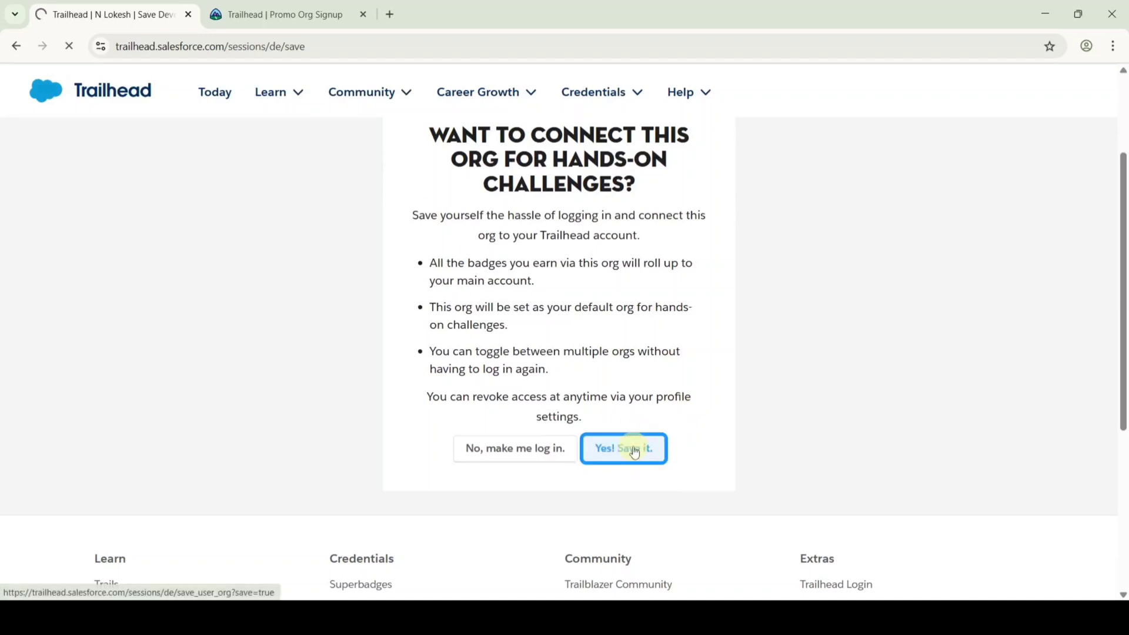
pyautogui.scroll(-15, 634, 450)
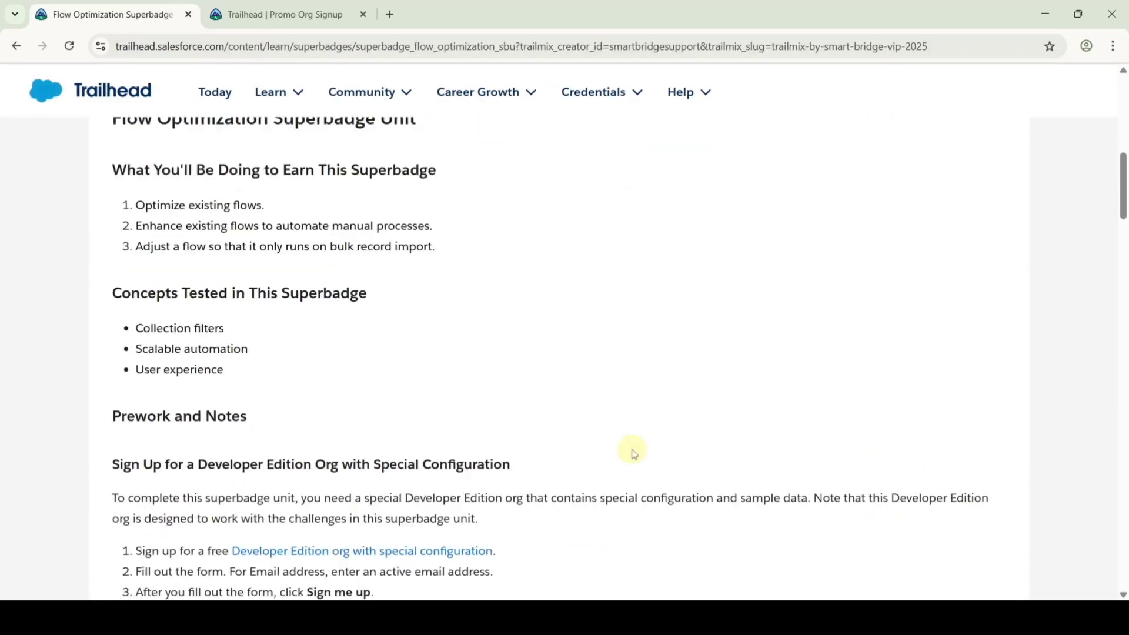
# Read the Business Requirements, launch the connected org, and switch to its Setup Home tab.
pyautogui.scroll(-20, 633, 453)
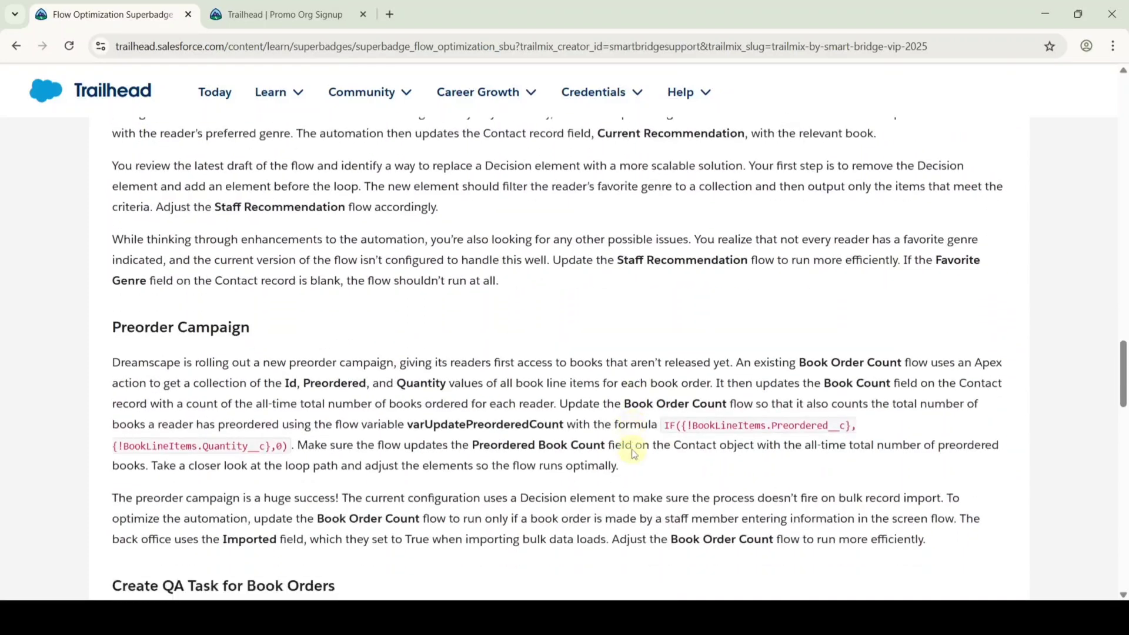
pyautogui.scroll(-5, 633, 453)
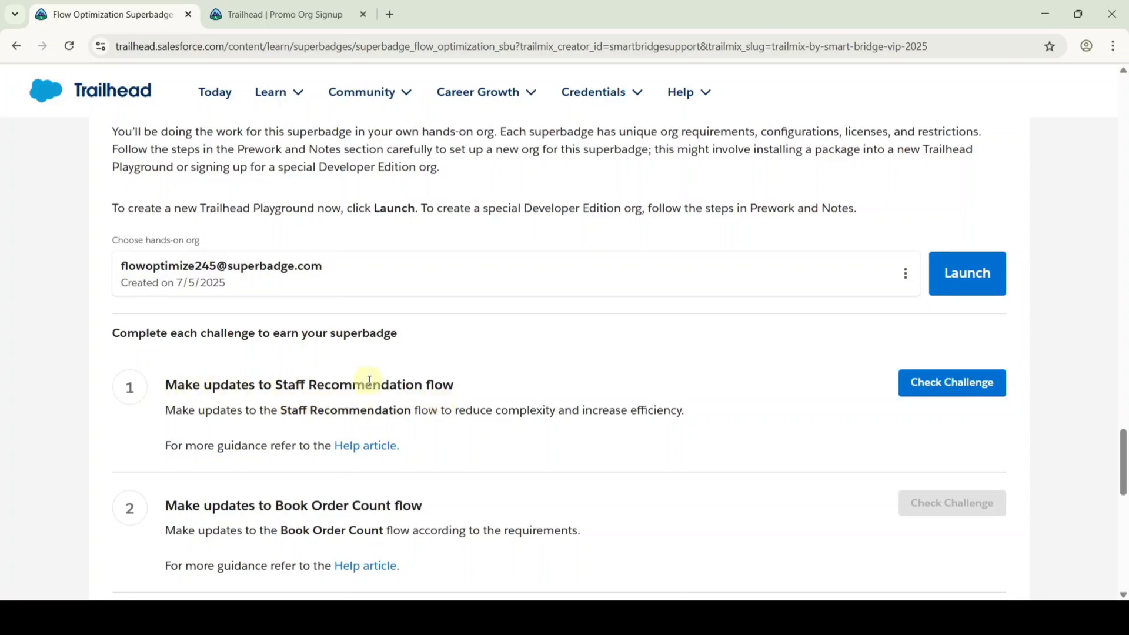
pyautogui.click(959, 274)
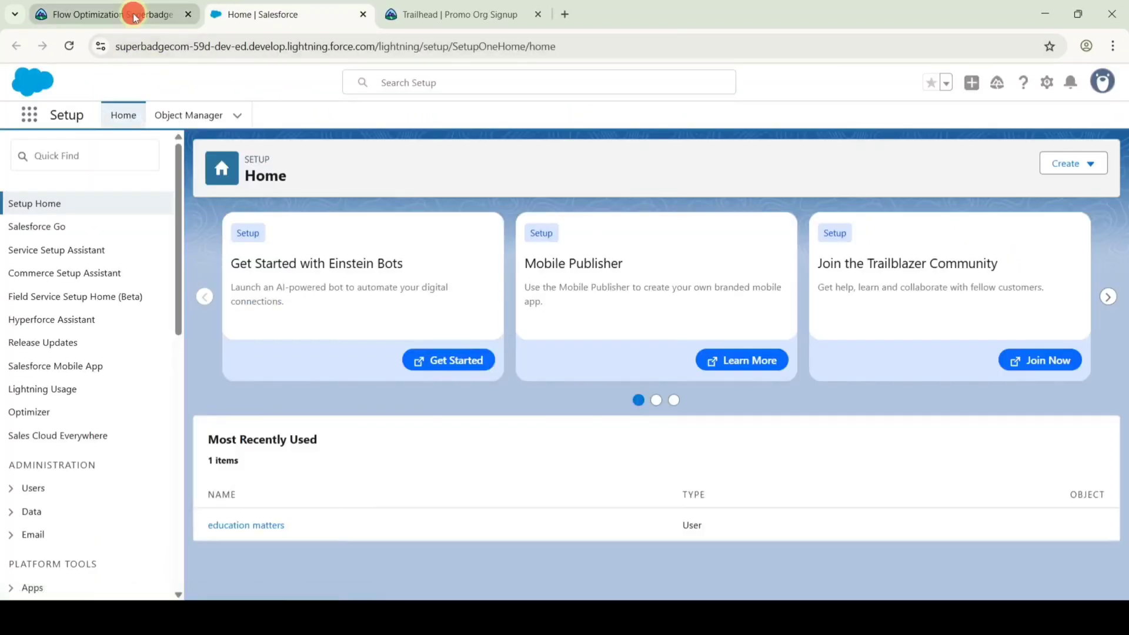
pyautogui.click(138, 13)
pyautogui.scroll(14, 461, 388)
pyautogui.scroll(3, 459, 388)
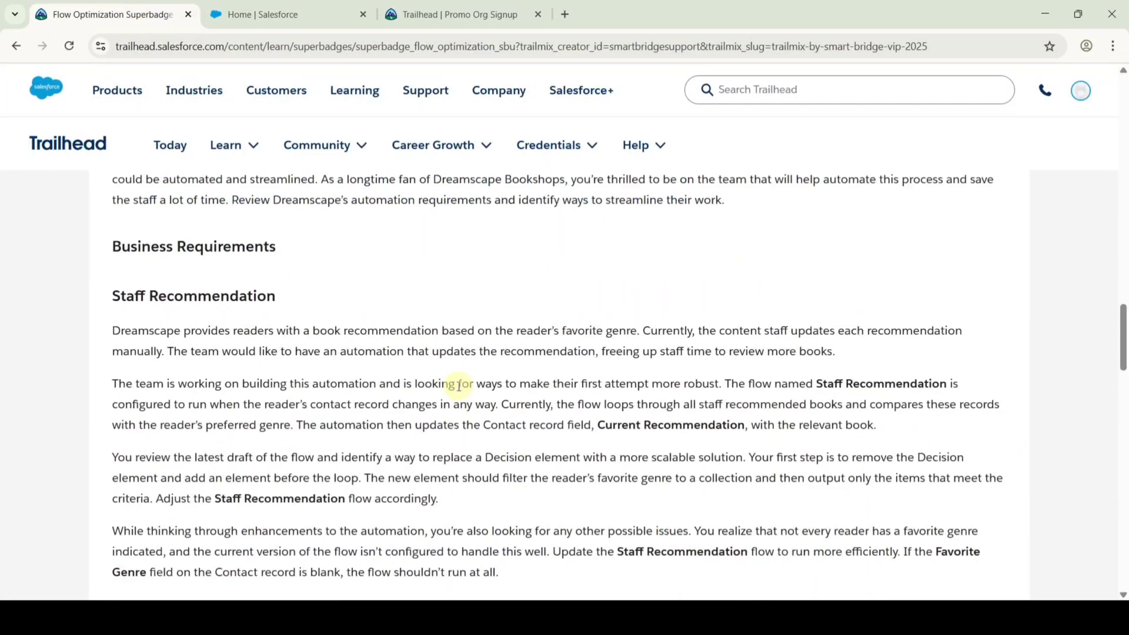
pyautogui.scroll(-2, 456, 385)
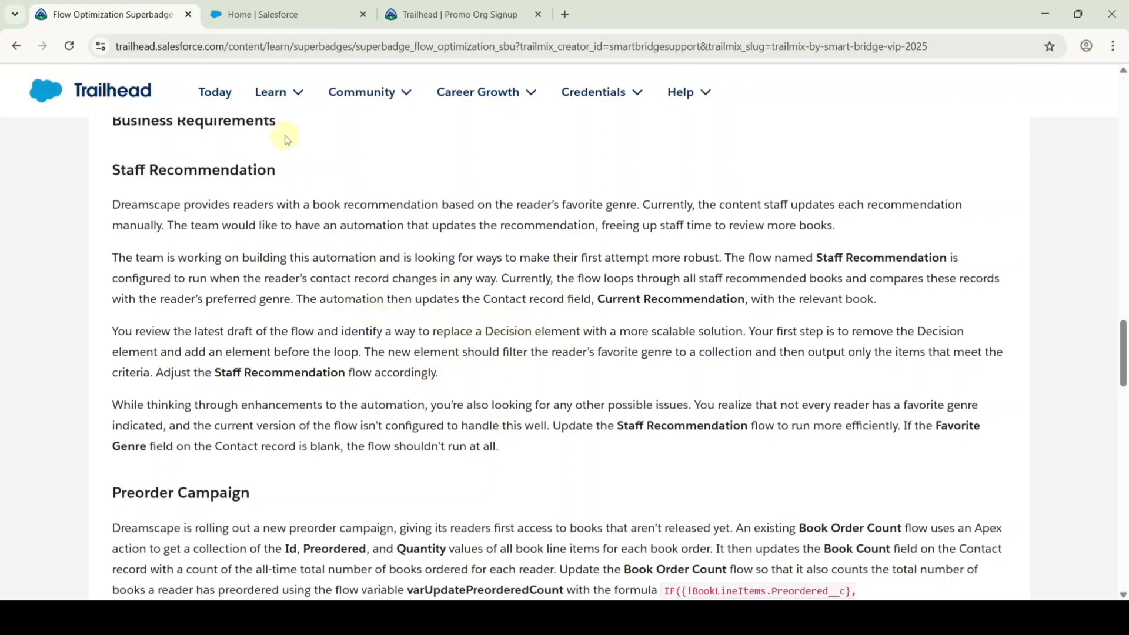
pyautogui.click(259, 12)
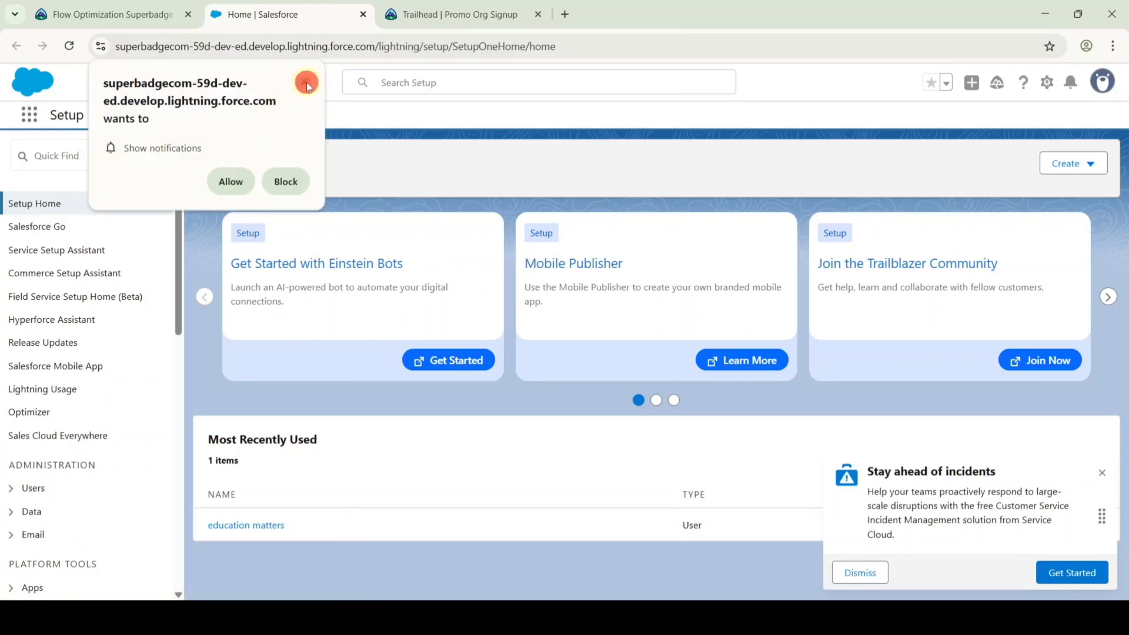
# Dismiss the notification prompt, find 'flows' in Setup, and scroll All Flows to Staff Recommendation.
pyautogui.click(305, 82)
pyautogui.click(91, 152)
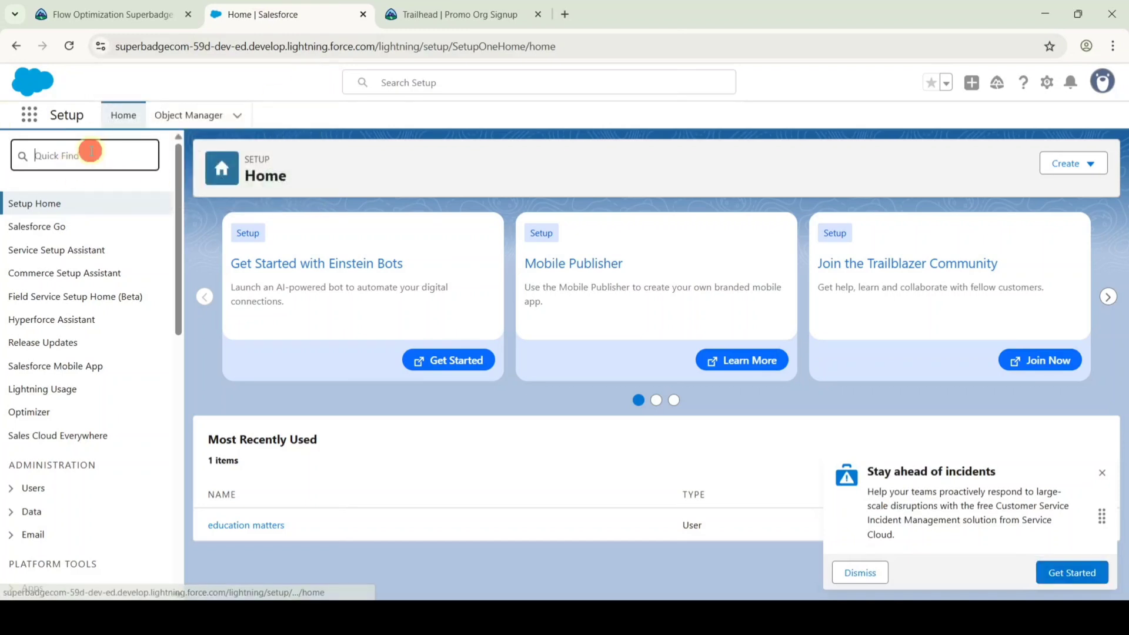
pyautogui.write('flows')
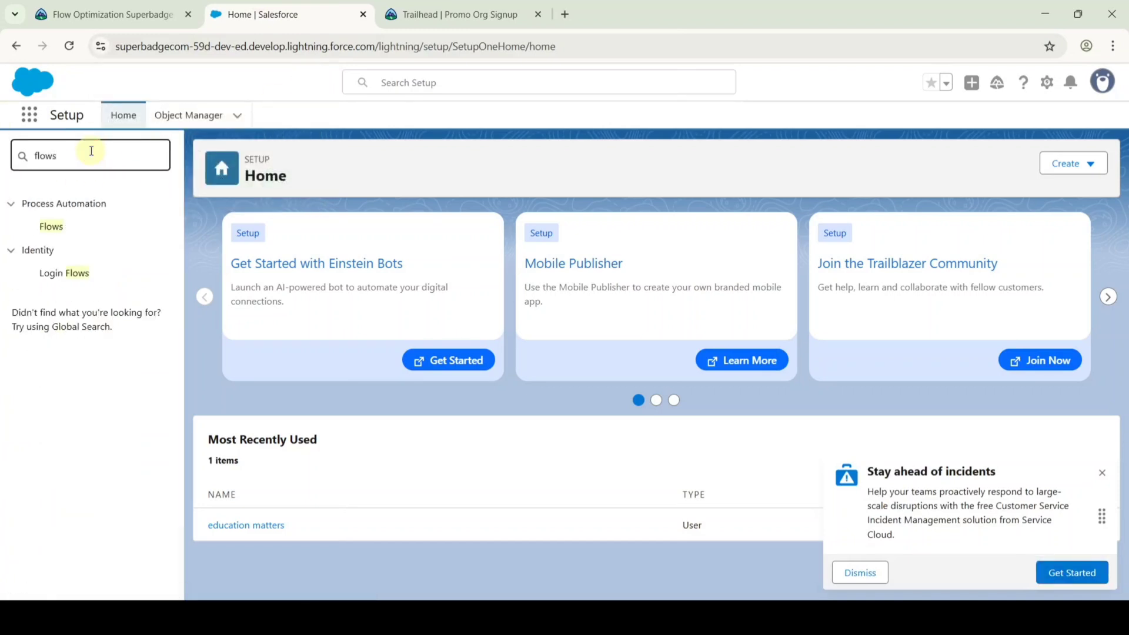
pyautogui.click(53, 227)
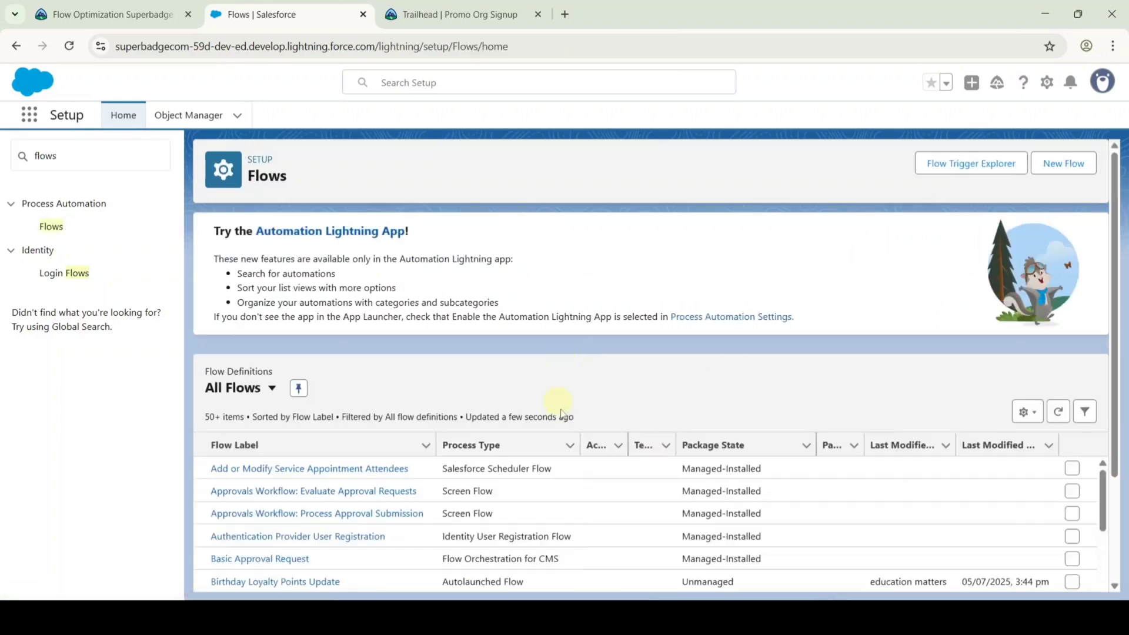
pyautogui.scroll(-2, 600, 391)
pyautogui.scroll(-15, 603, 386)
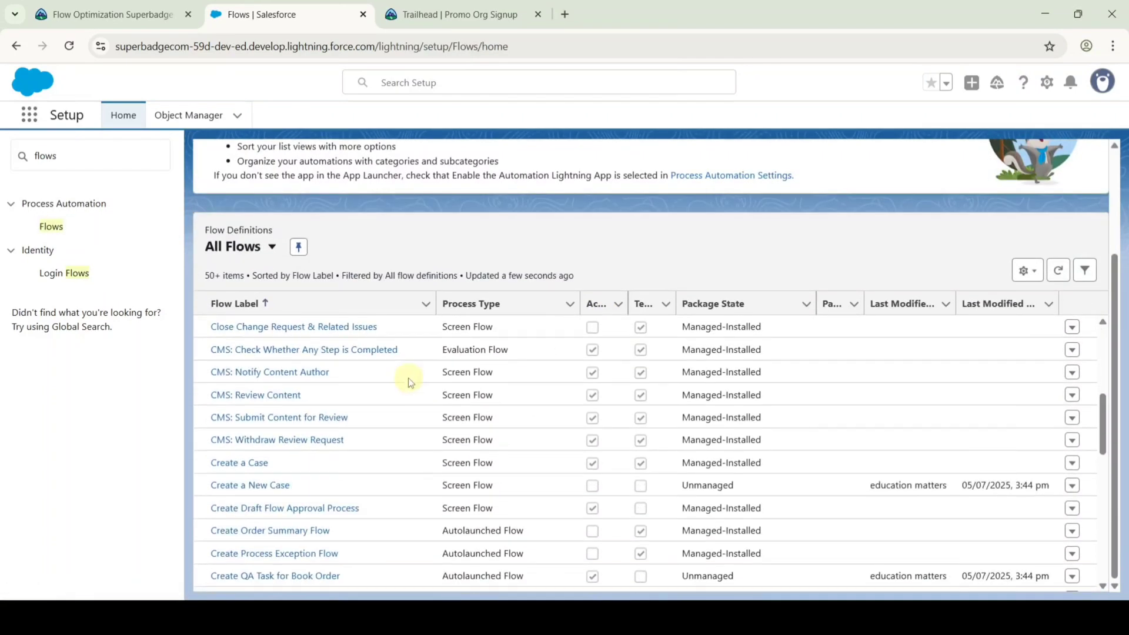
pyautogui.scroll(-10, 417, 387)
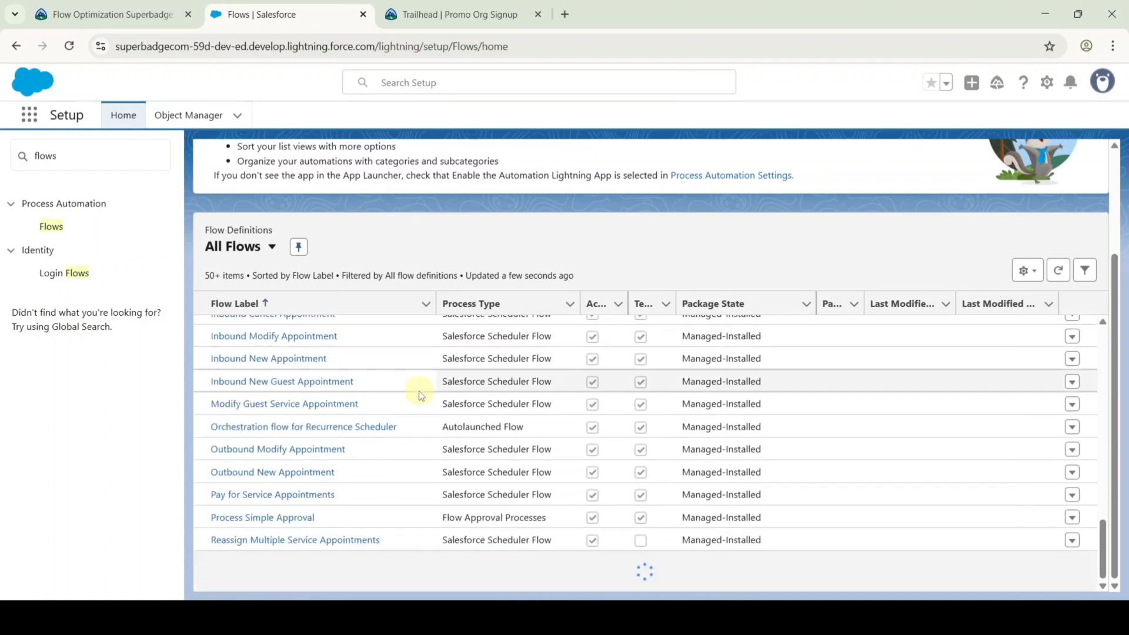
pyautogui.scroll(-1, 418, 398)
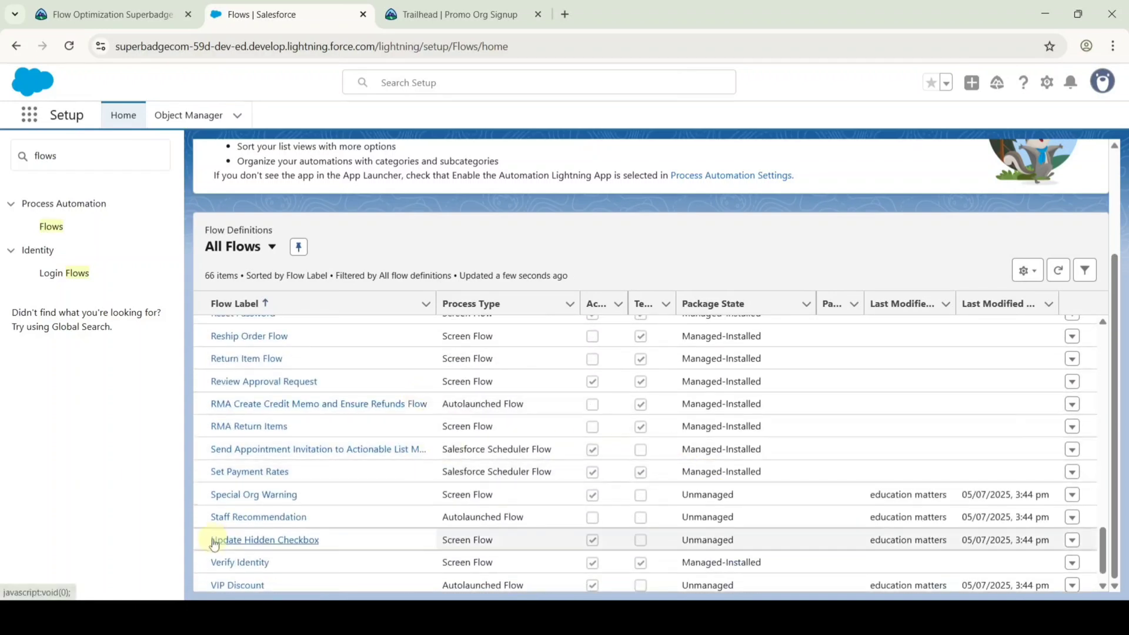
# Open the Staff Recommendation flow in Flow Builder and delete its Assignment element.
pyautogui.click(228, 518)
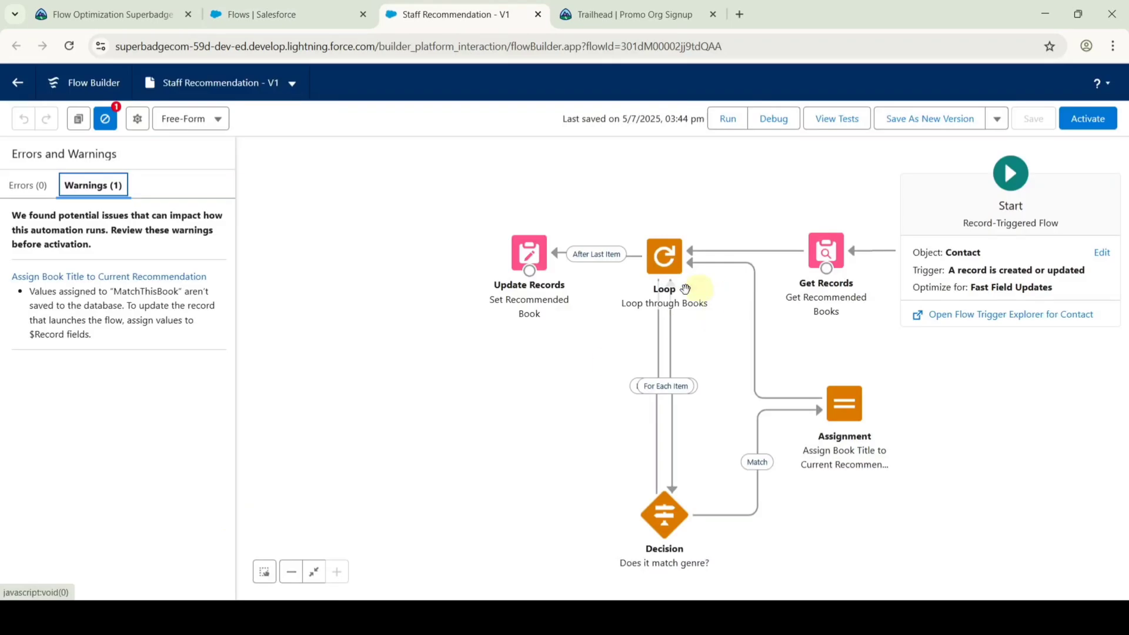
pyautogui.moveTo(607, 360); pyautogui.dragTo(504, 356)
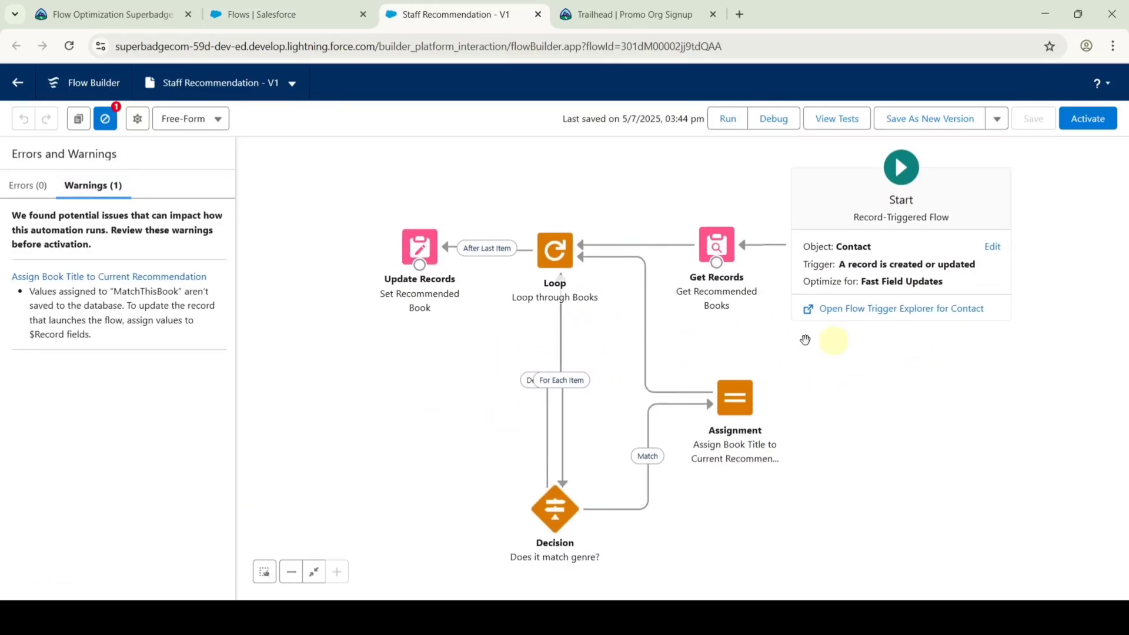
pyautogui.click(729, 403)
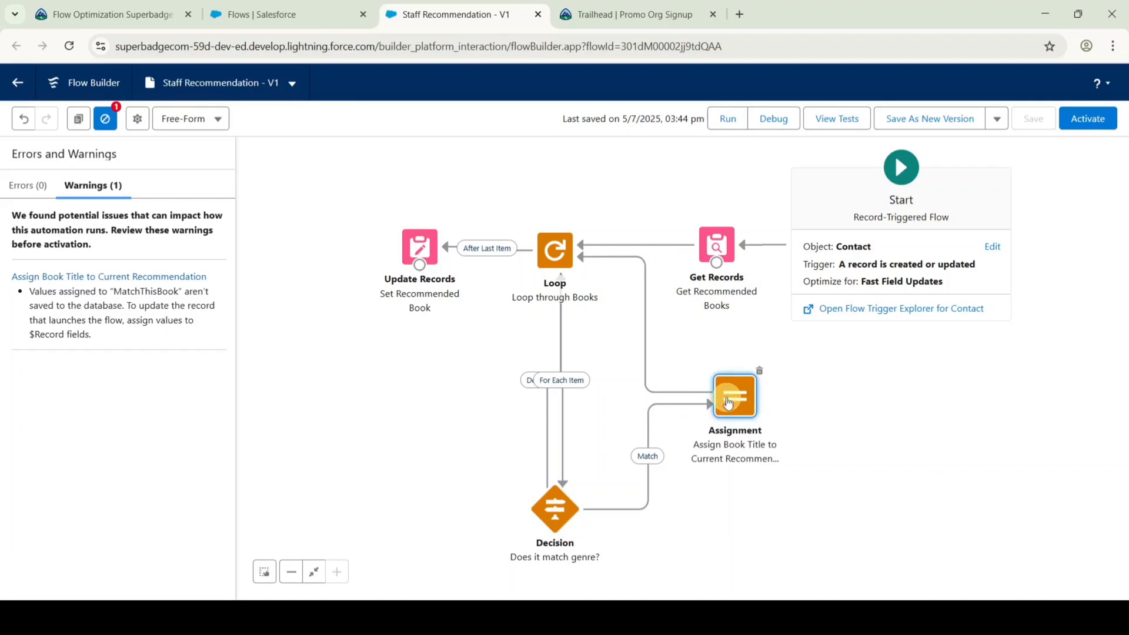
pyautogui.press('Delete')
pyautogui.click(804, 529)
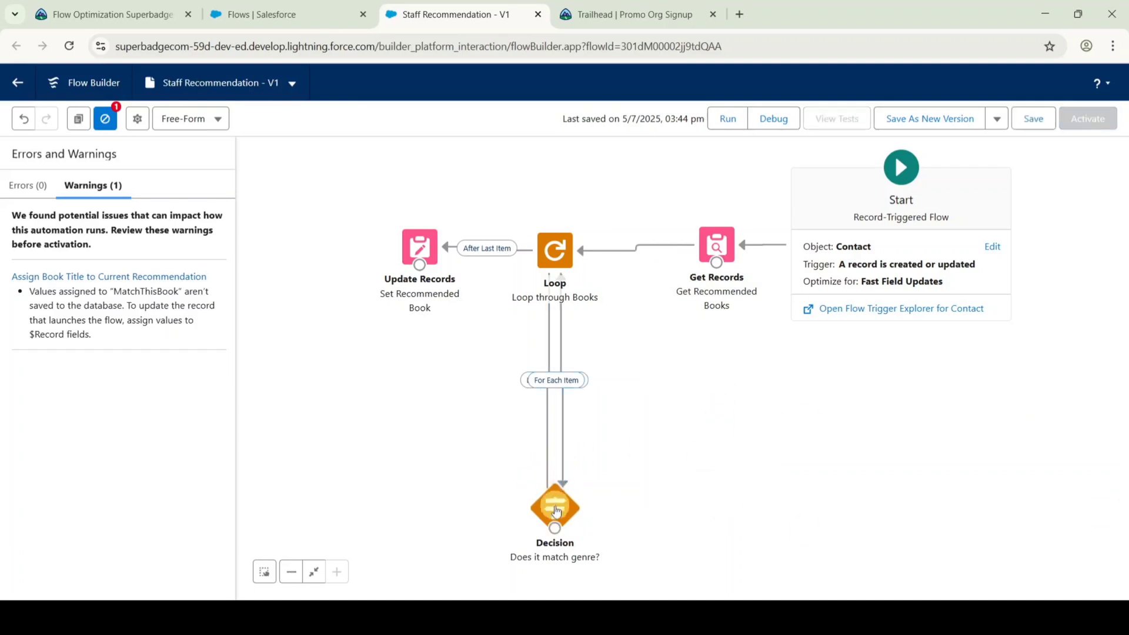
# Delete the Decision and Loop through Books elements, leaving Get Records and Update Records.
pyautogui.click(551, 508)
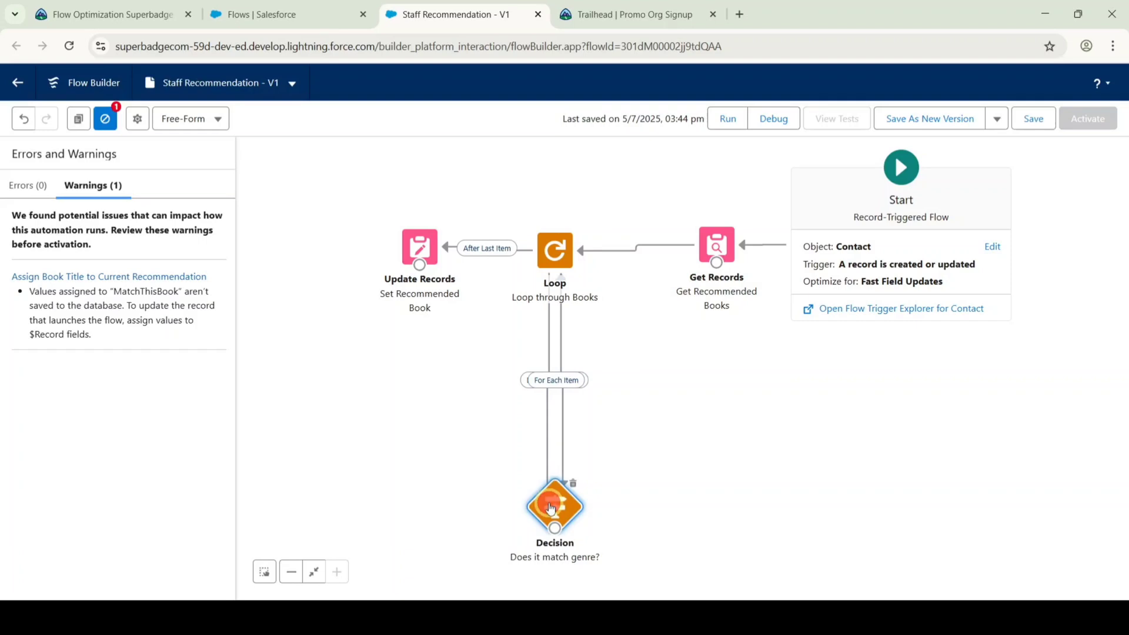
pyautogui.press('Delete')
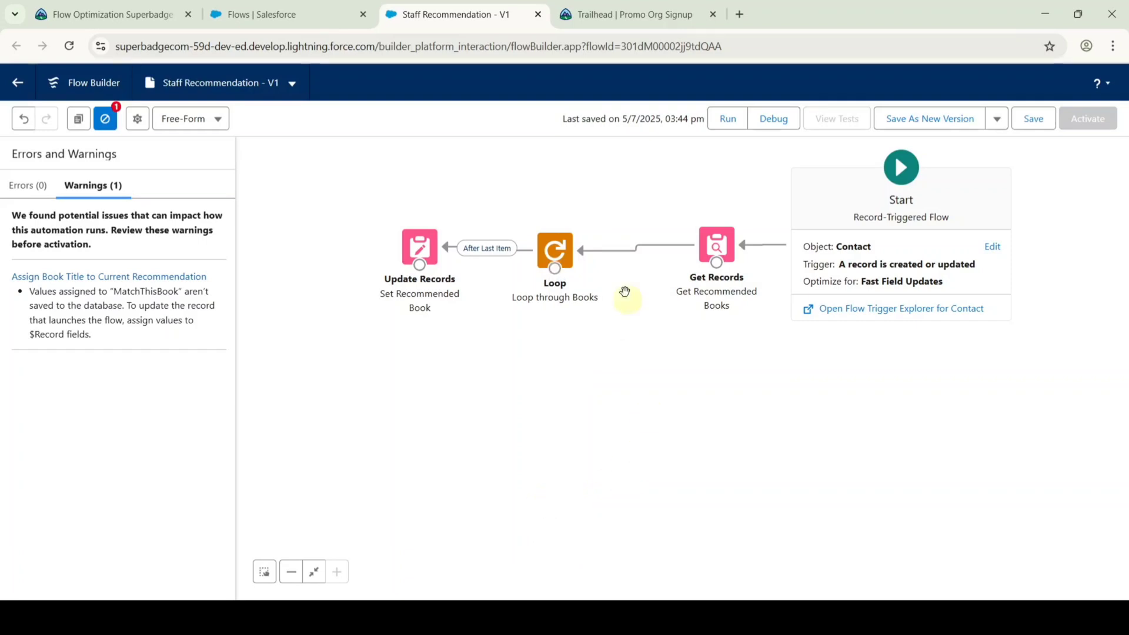
pyautogui.click(550, 254)
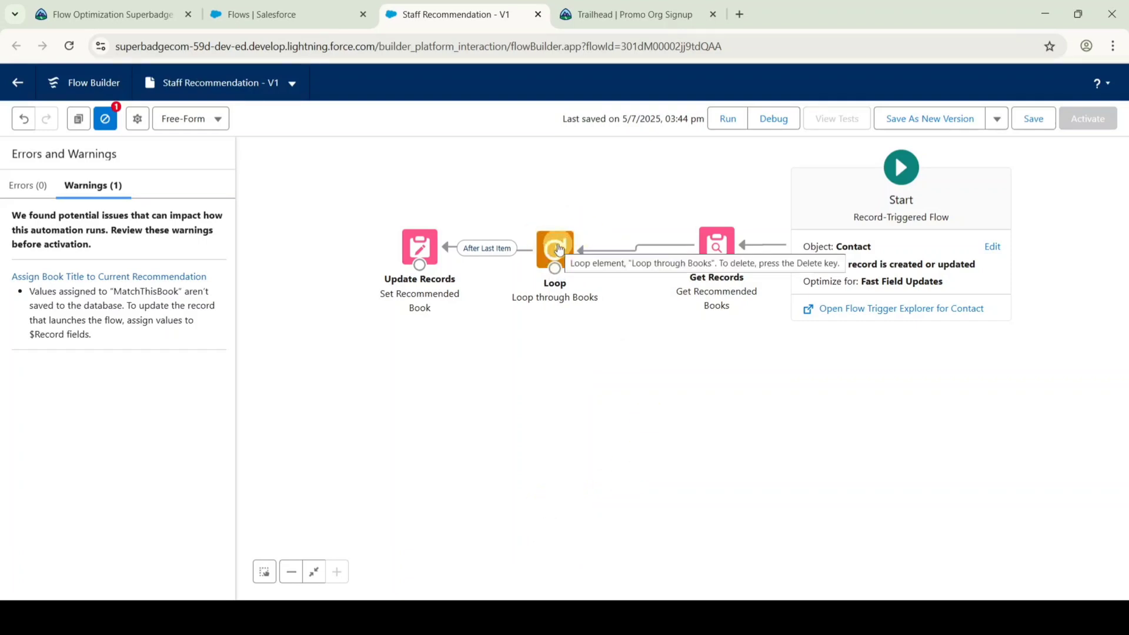
pyautogui.click(558, 249)
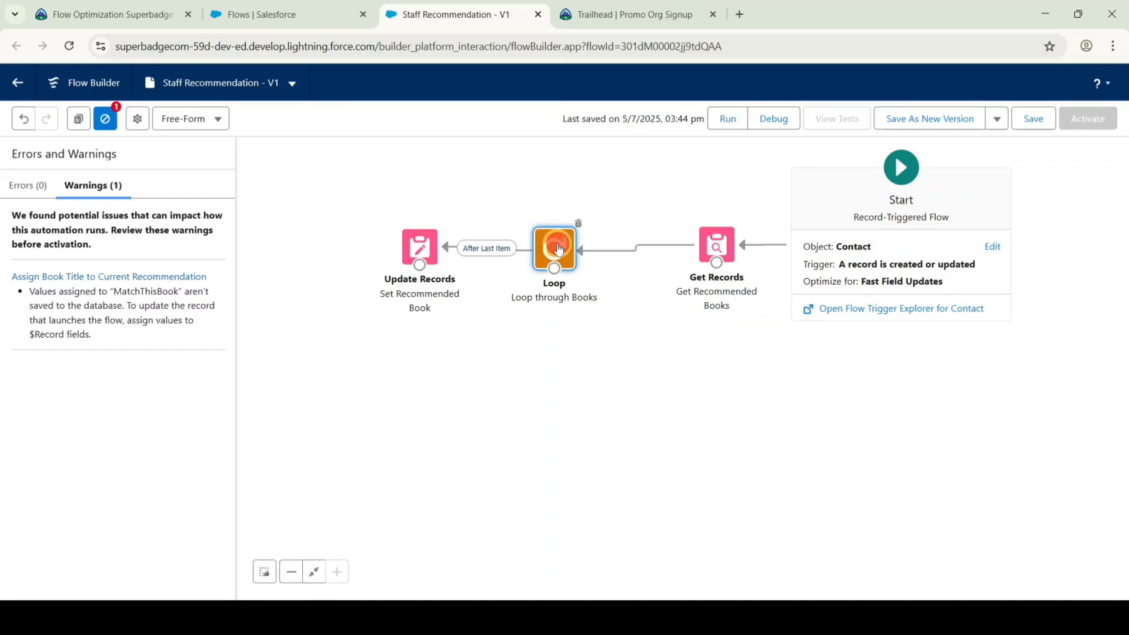
pyautogui.press('Delete')
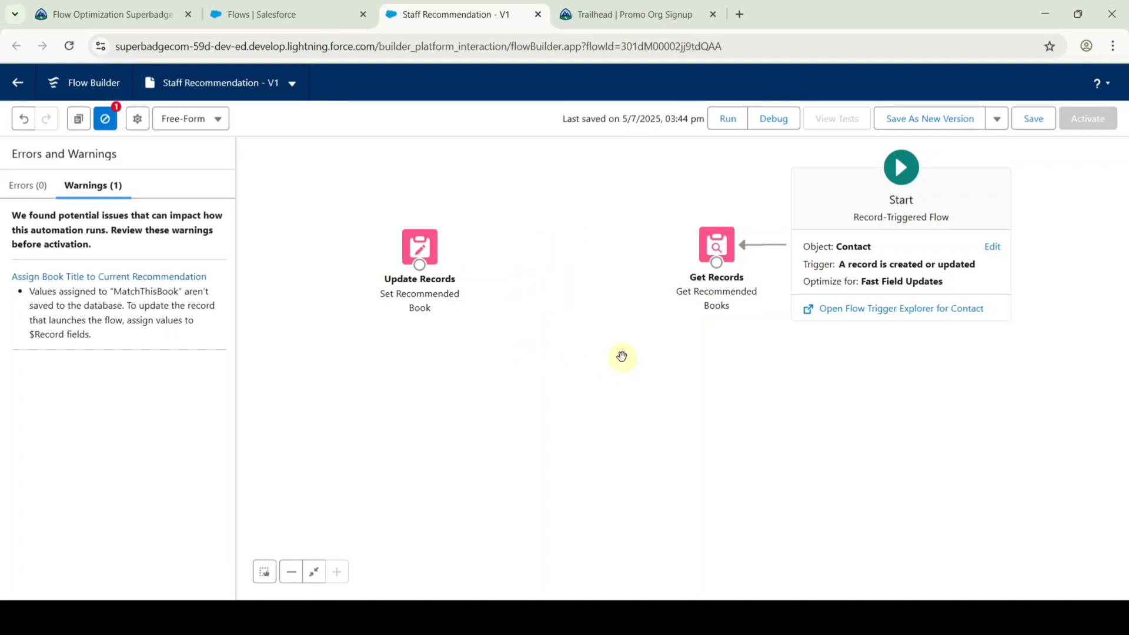
pyautogui.moveTo(621, 355); pyautogui.dragTo(606, 392)
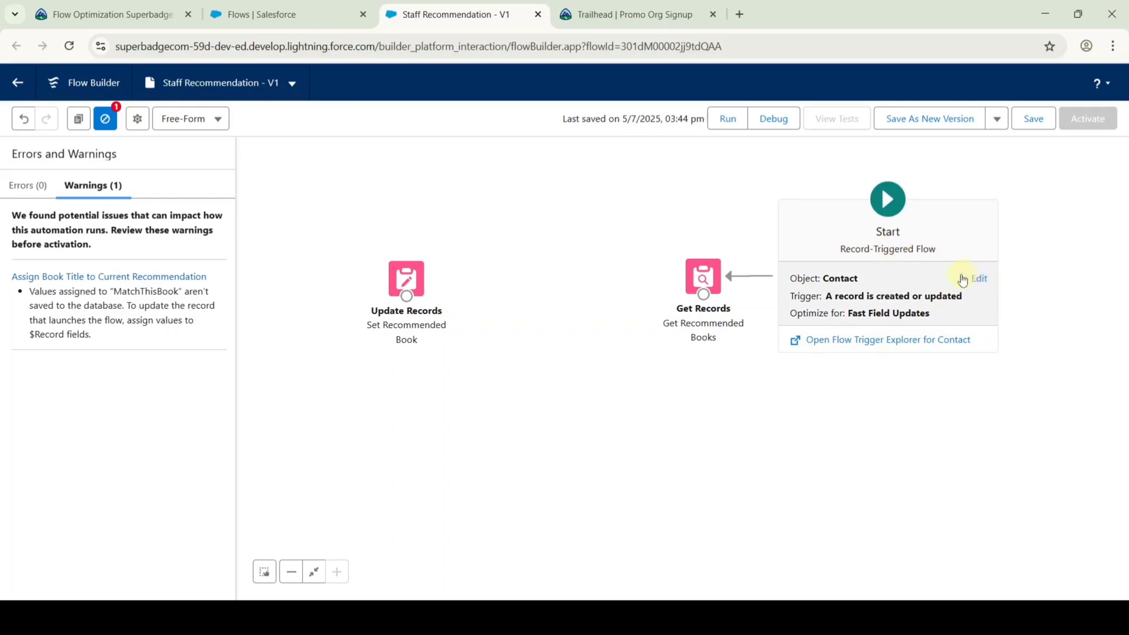
# Edit the Start trigger to require All Conditions Are Met (AND).
pyautogui.click(979, 279)
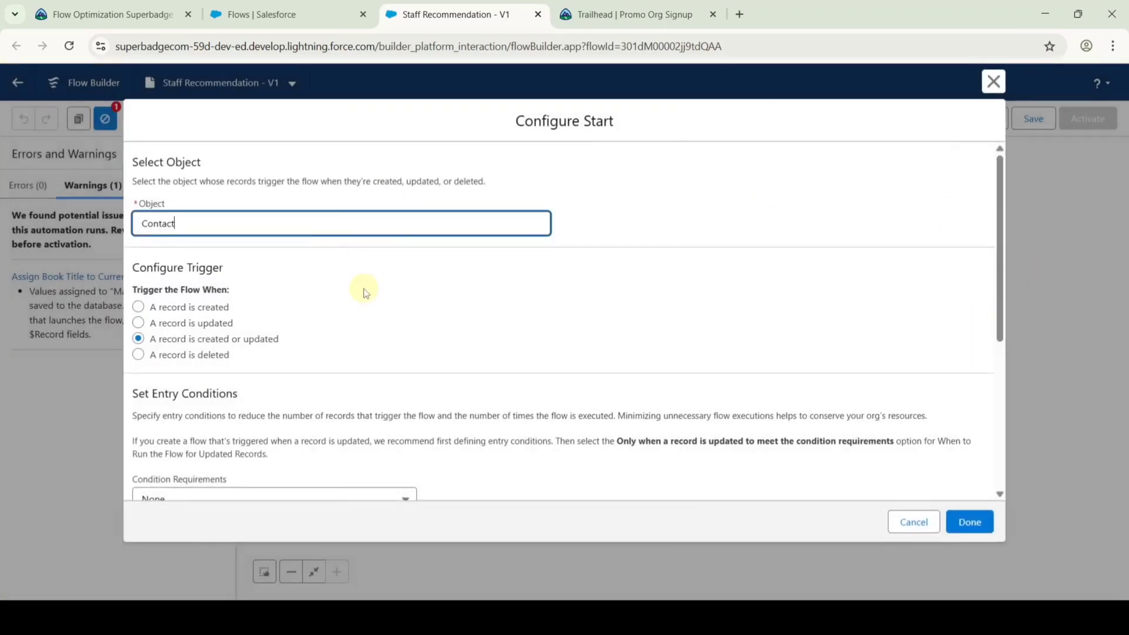
pyautogui.scroll(-3, 365, 292)
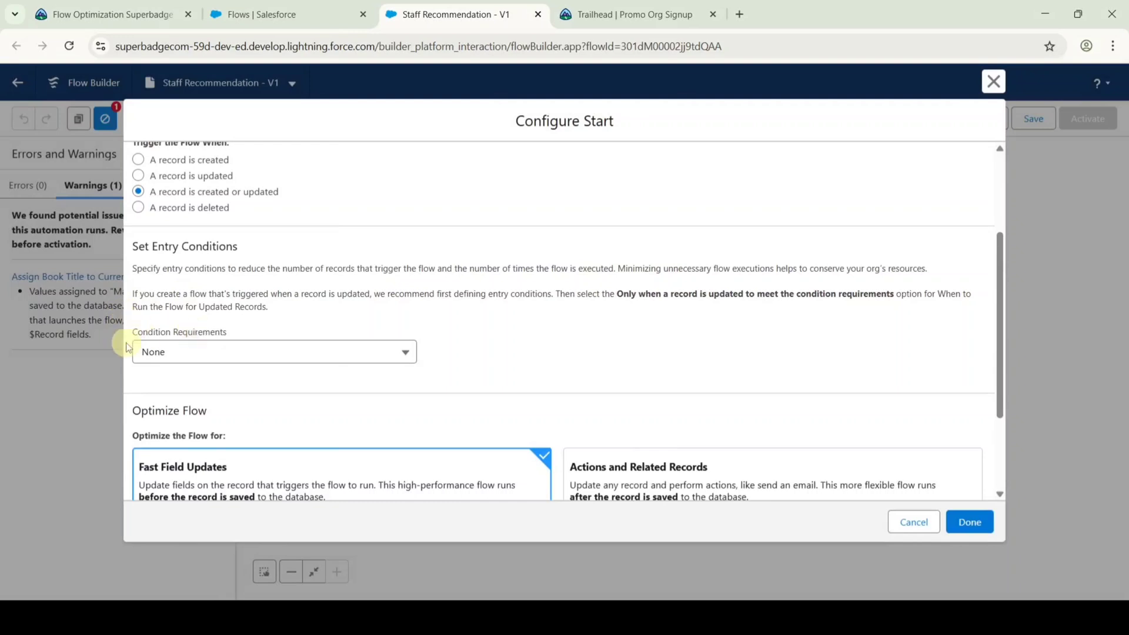
pyautogui.click(193, 352)
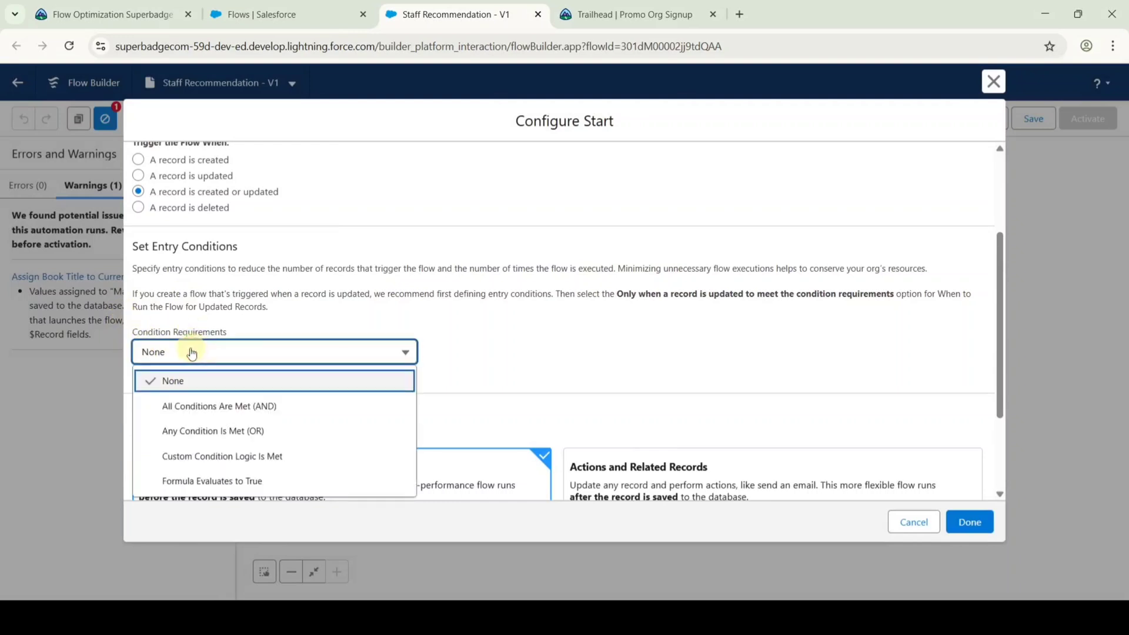
pyautogui.click(164, 407)
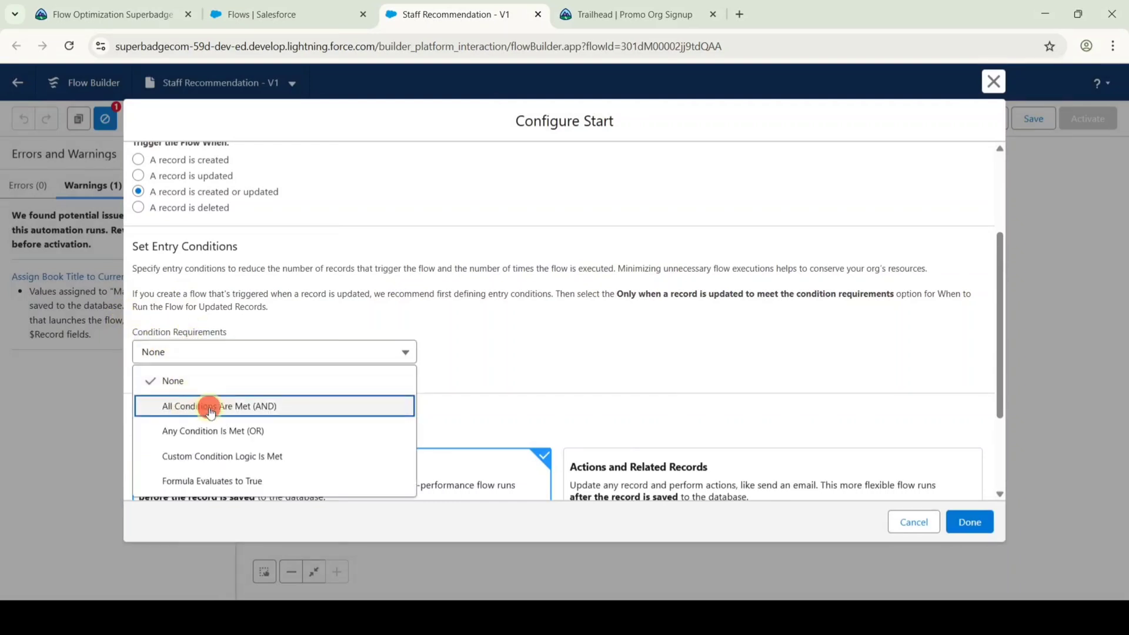
# Add the entry condition Favorite Genre Is Null equals False and confirm the trigger.
pyautogui.scroll(-1, 481, 322)
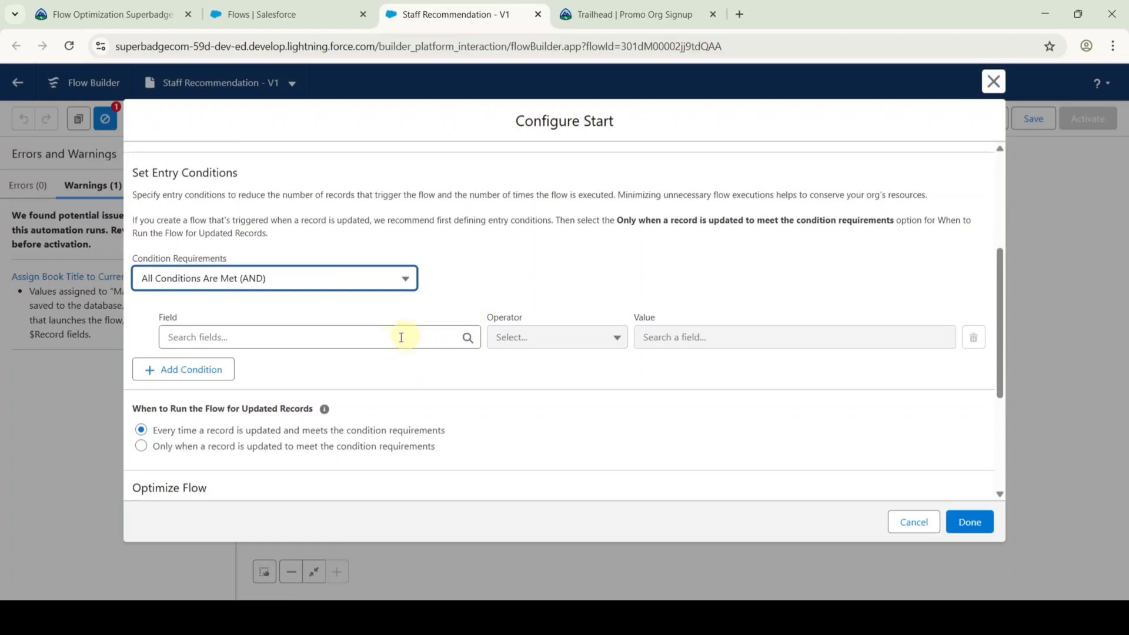
pyautogui.click(343, 336)
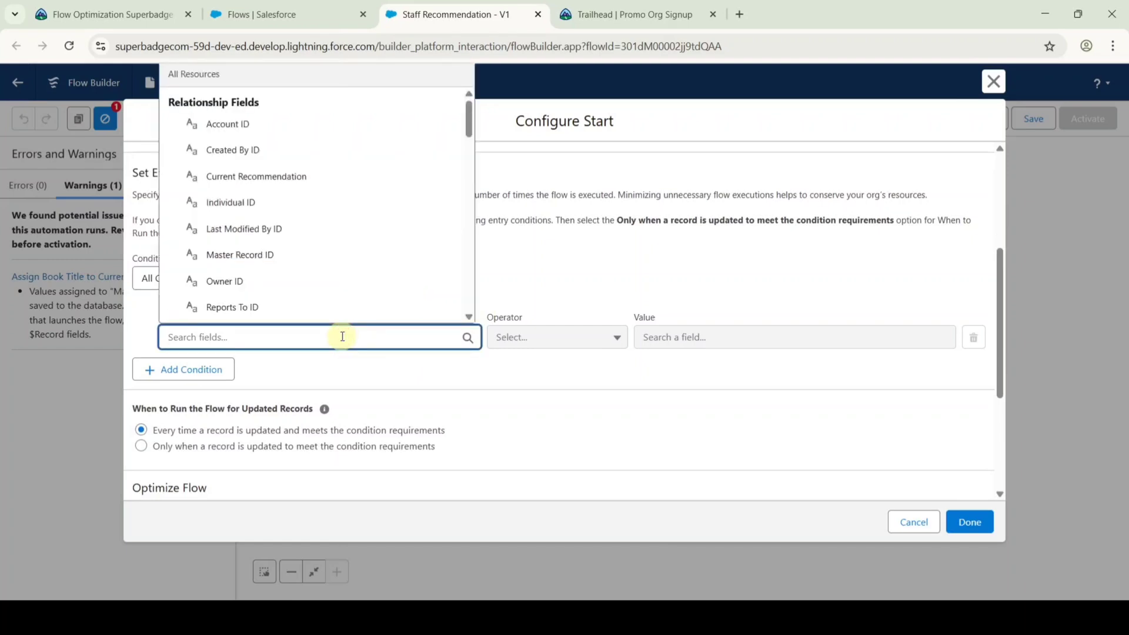
pyautogui.write('fav')
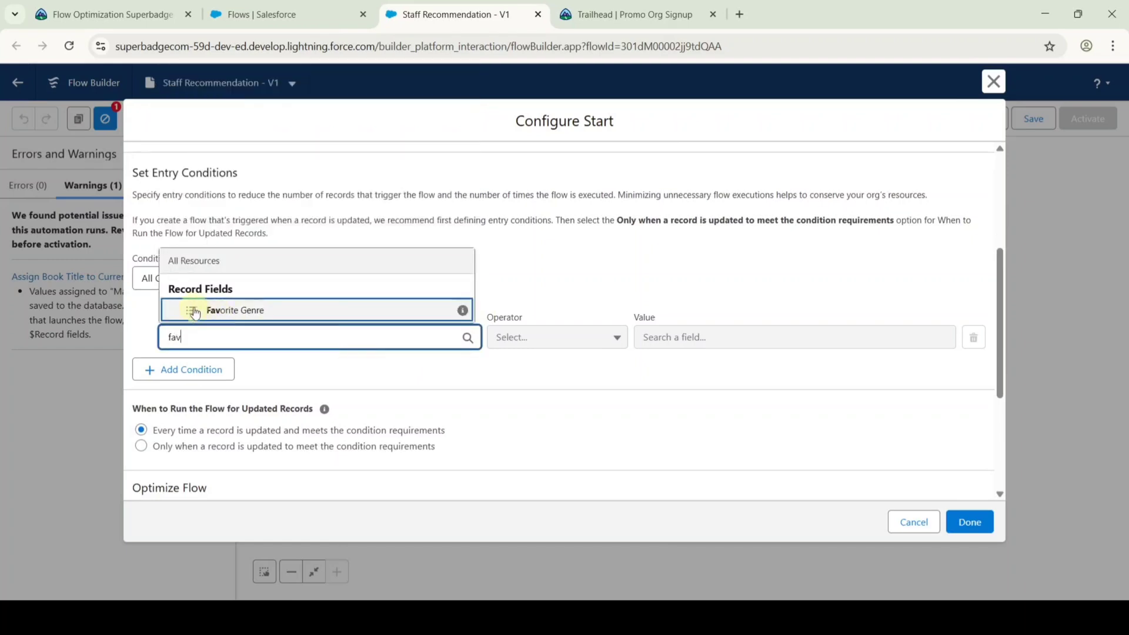
pyautogui.click(229, 309)
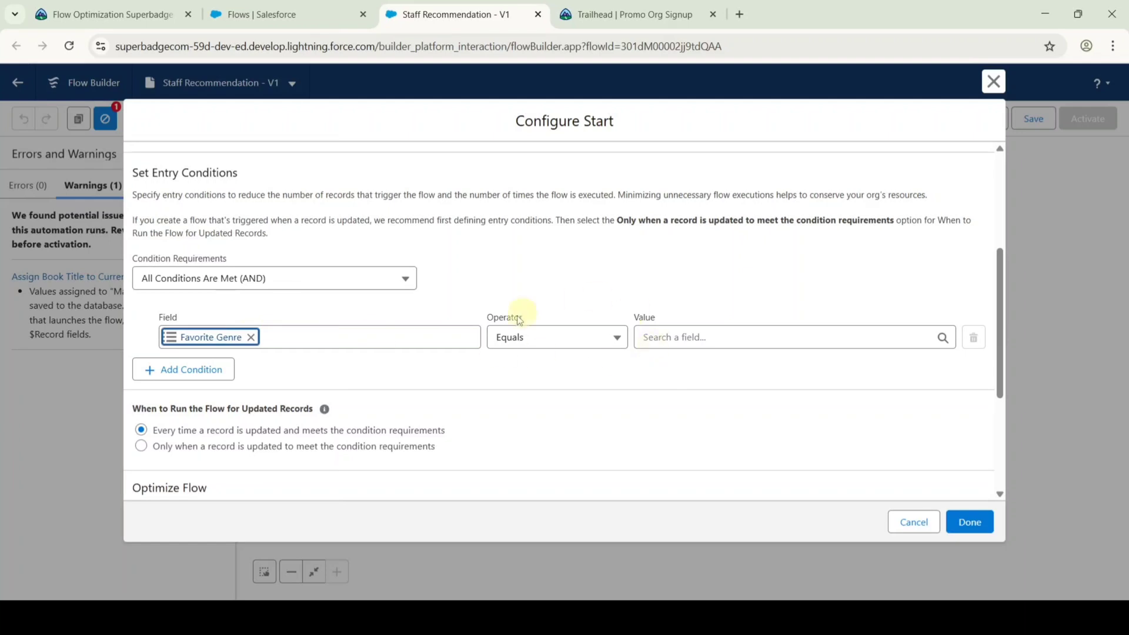
pyautogui.click(513, 344)
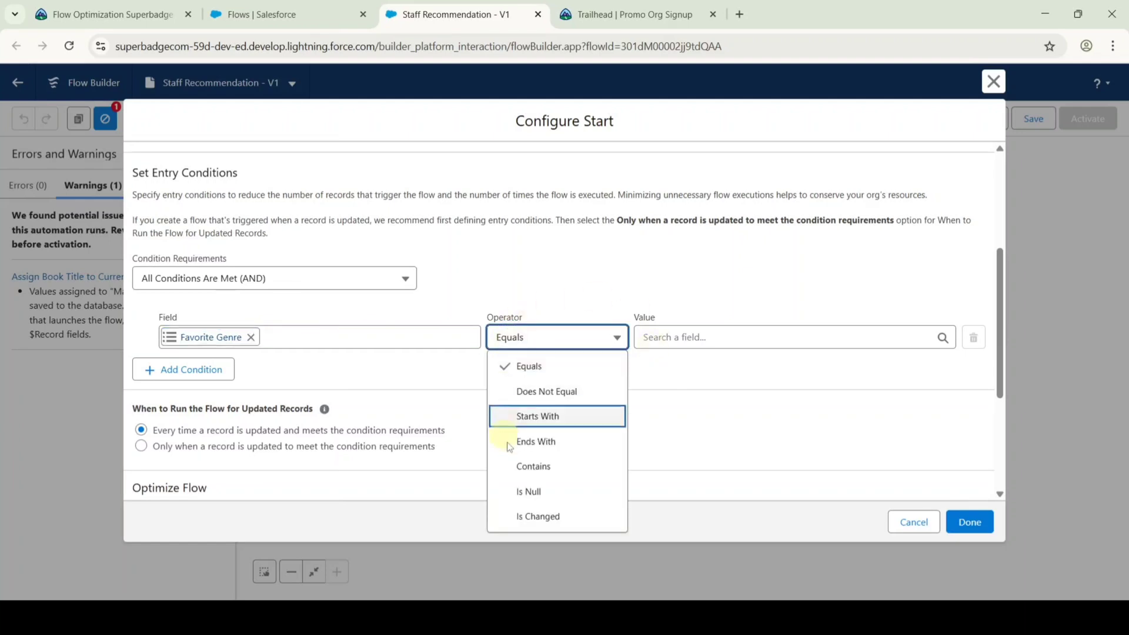
pyautogui.click(531, 488)
pyautogui.click(699, 337)
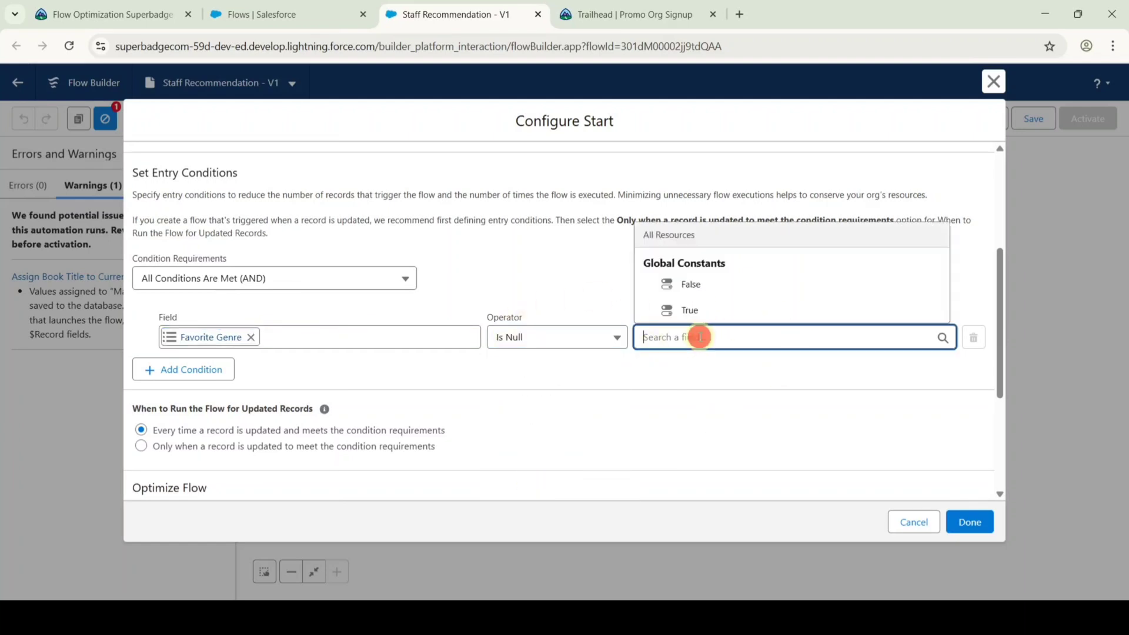
pyautogui.write('fal')
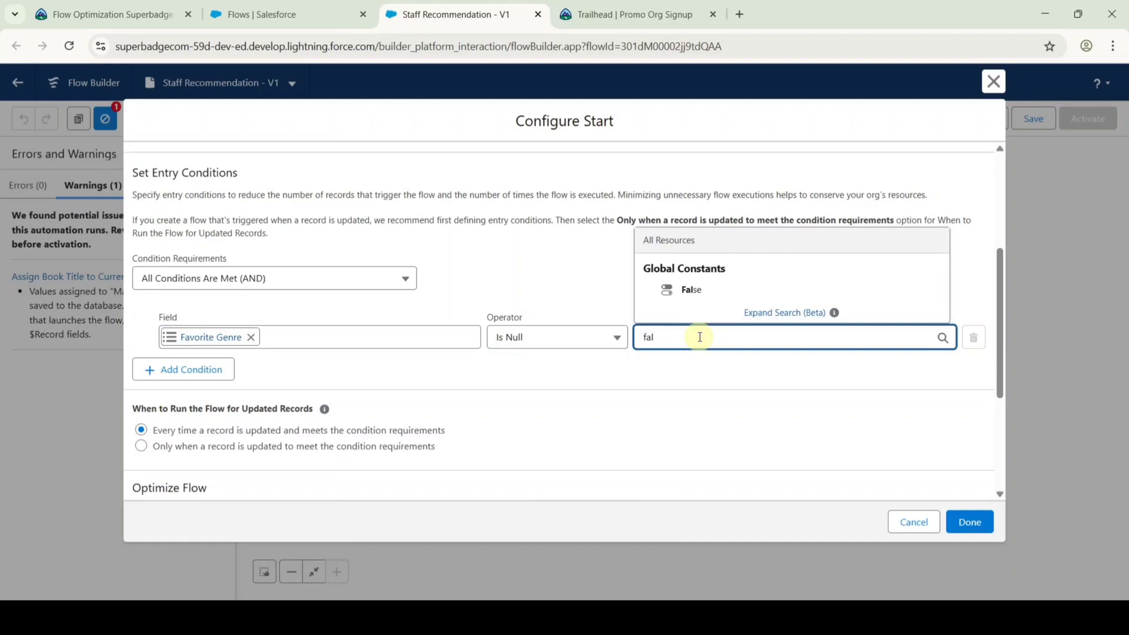
pyautogui.click(675, 292)
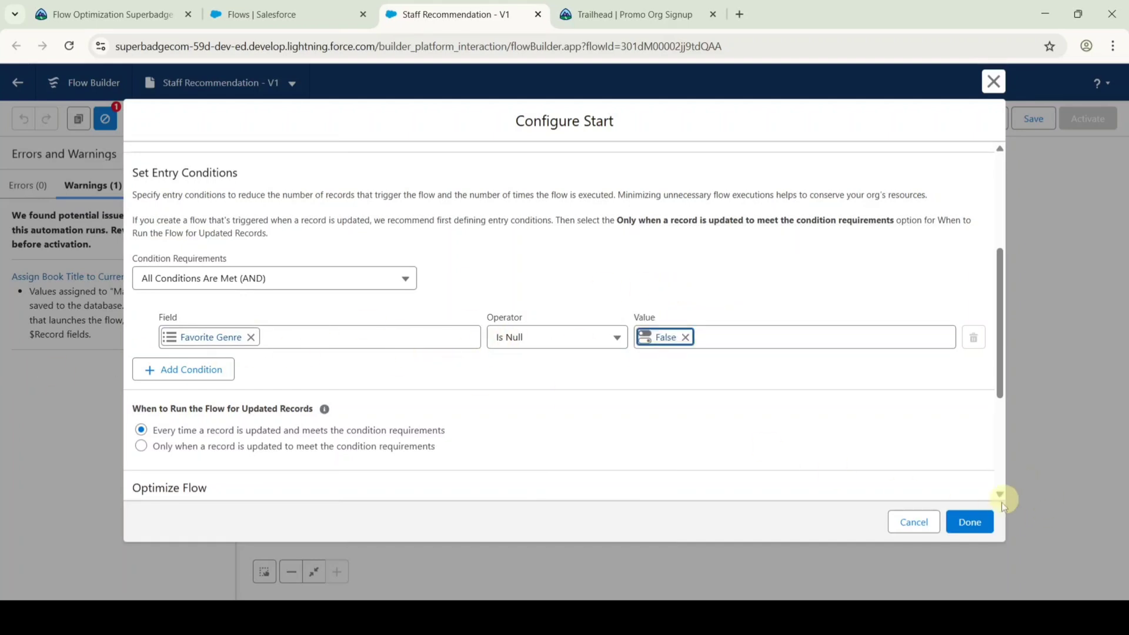
pyautogui.click(971, 525)
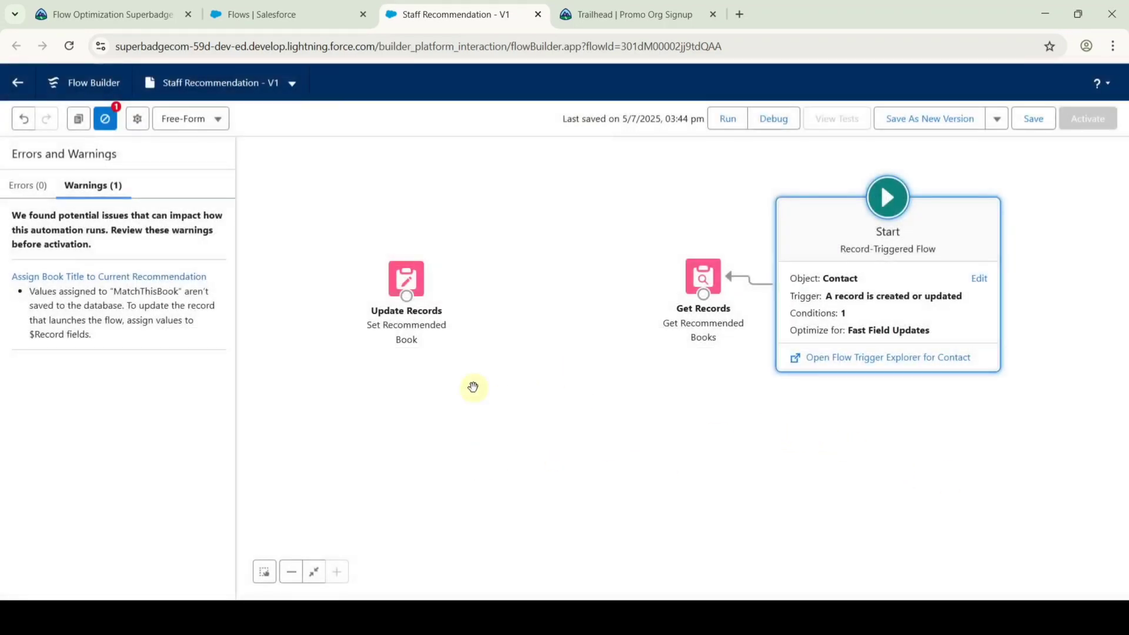
pyautogui.click(699, 277)
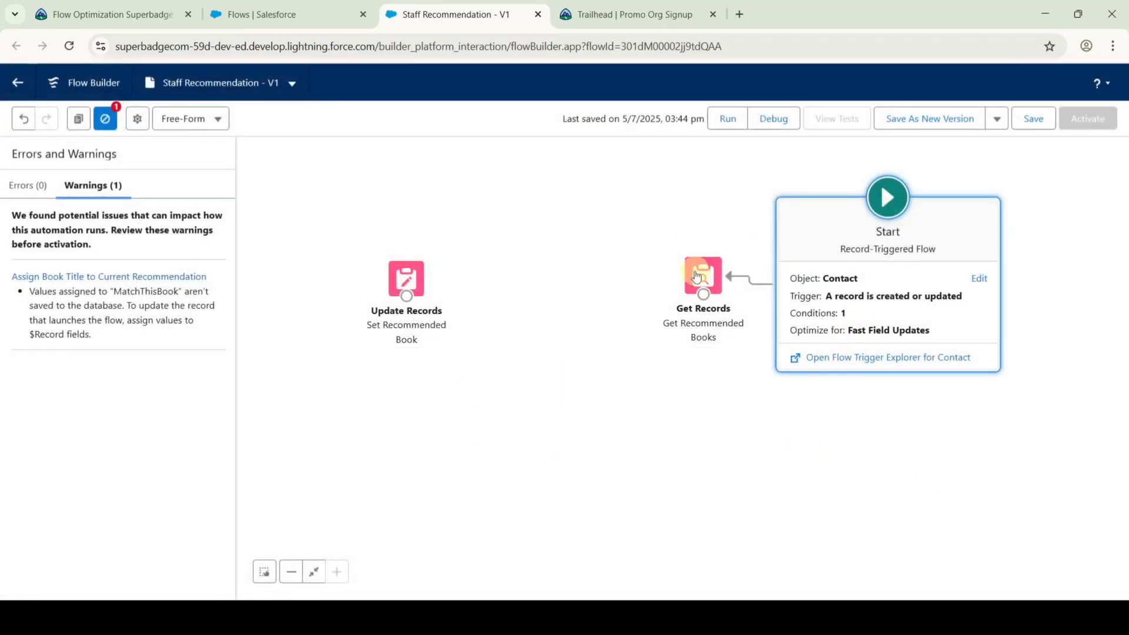
# Replace the Staff Recommended True book filter with Genre Is Null equals False.
pyautogui.doubleClick(697, 276)
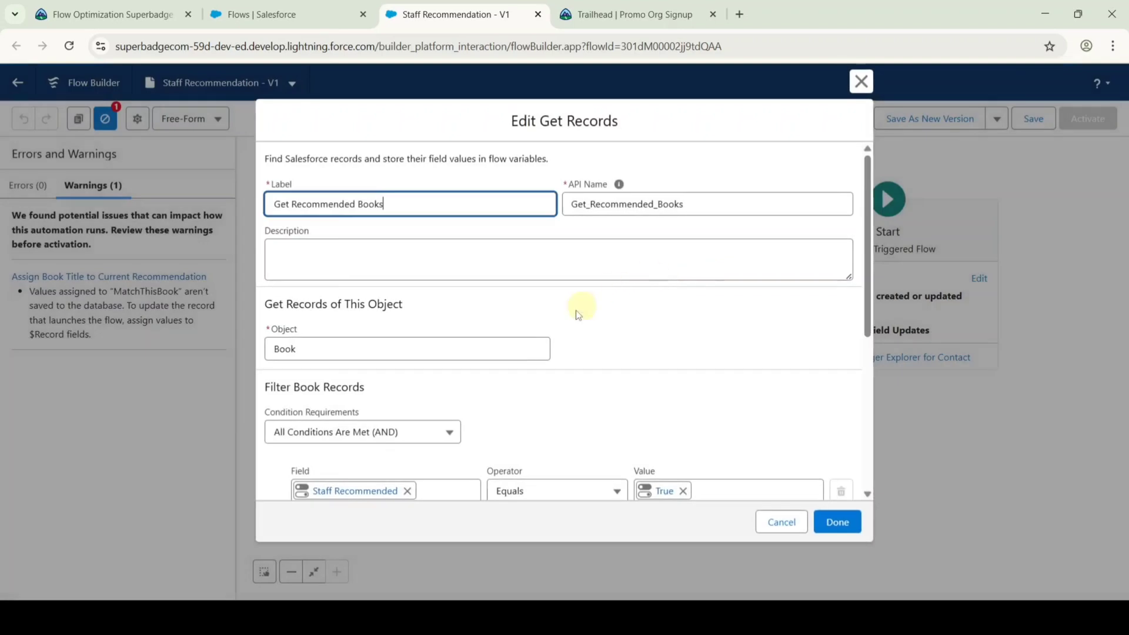
pyautogui.scroll(-3, 588, 304)
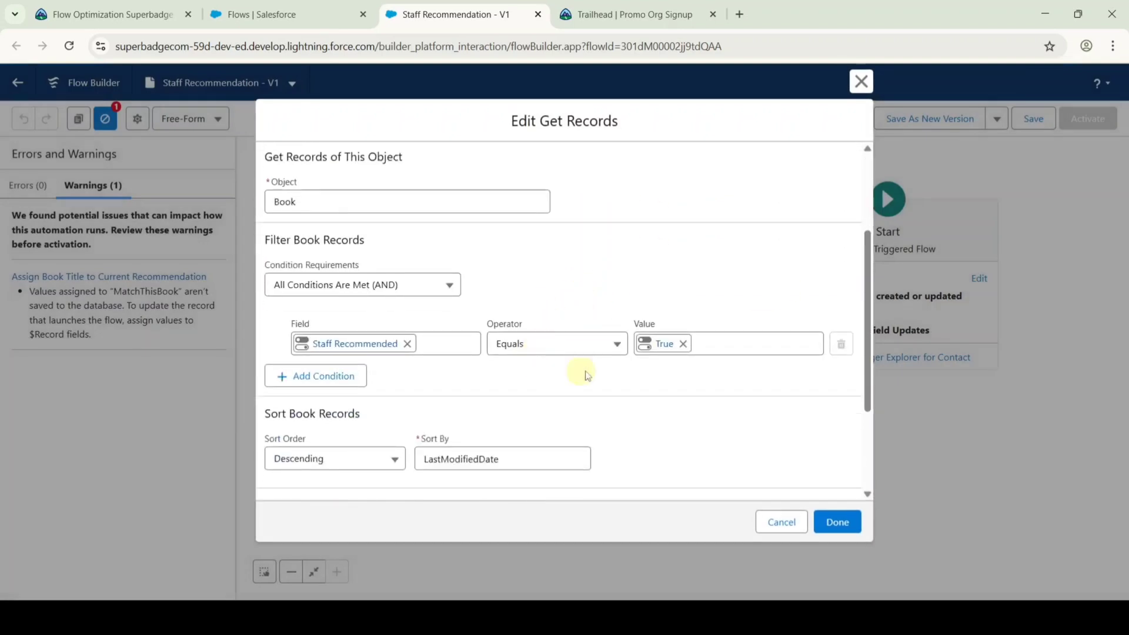
pyautogui.click(684, 344)
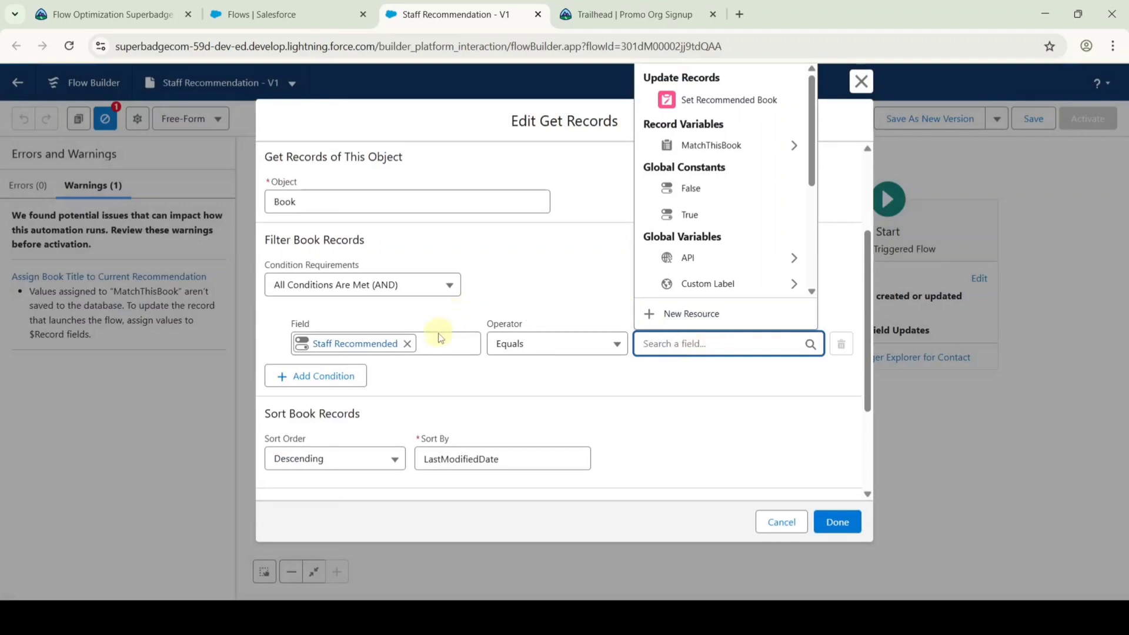
pyautogui.click(405, 344)
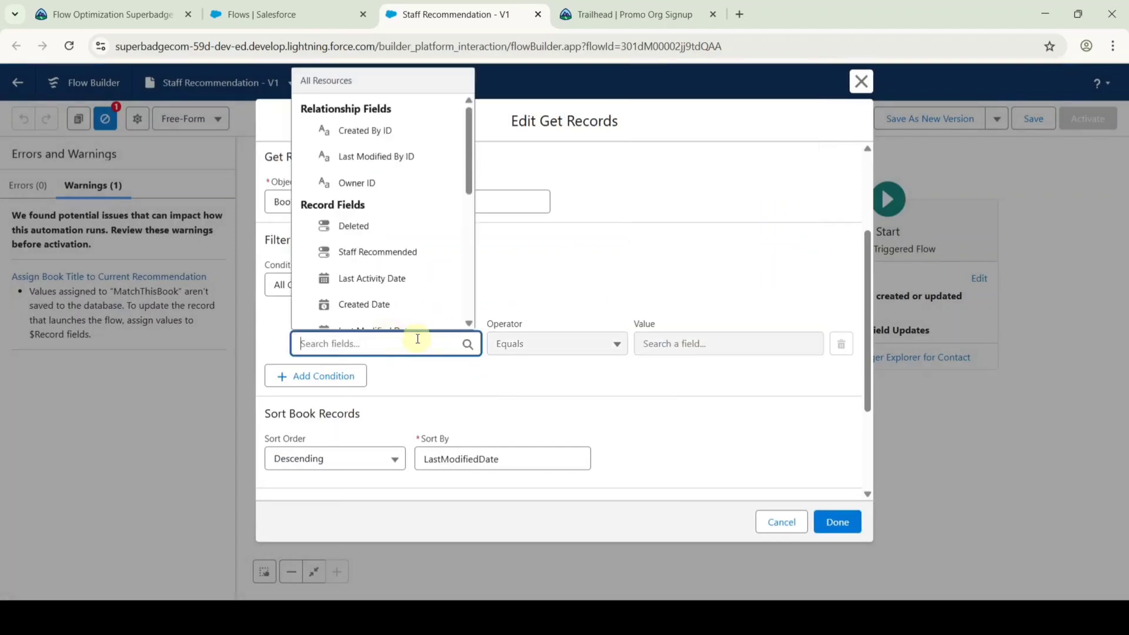
pyautogui.write('gen')
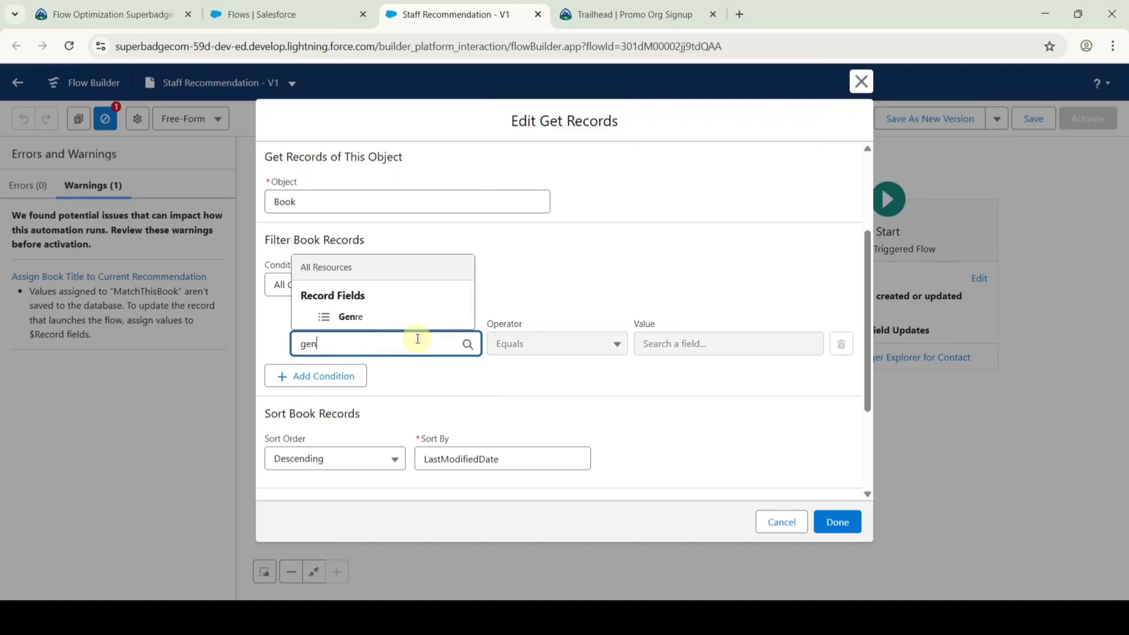
pyautogui.click(399, 316)
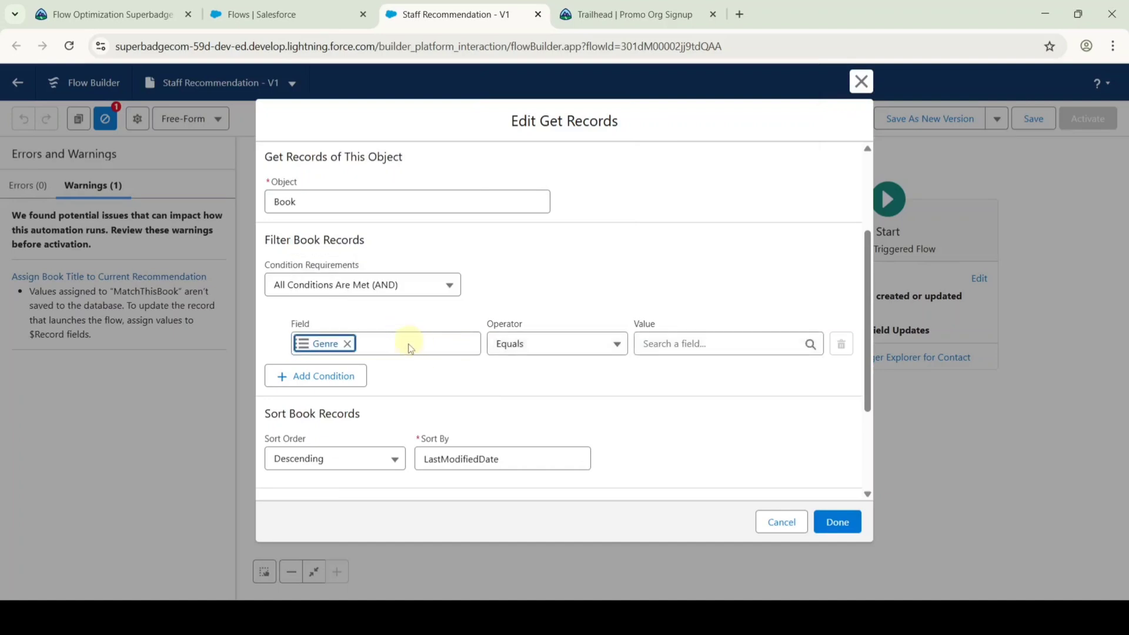
pyautogui.click(528, 340)
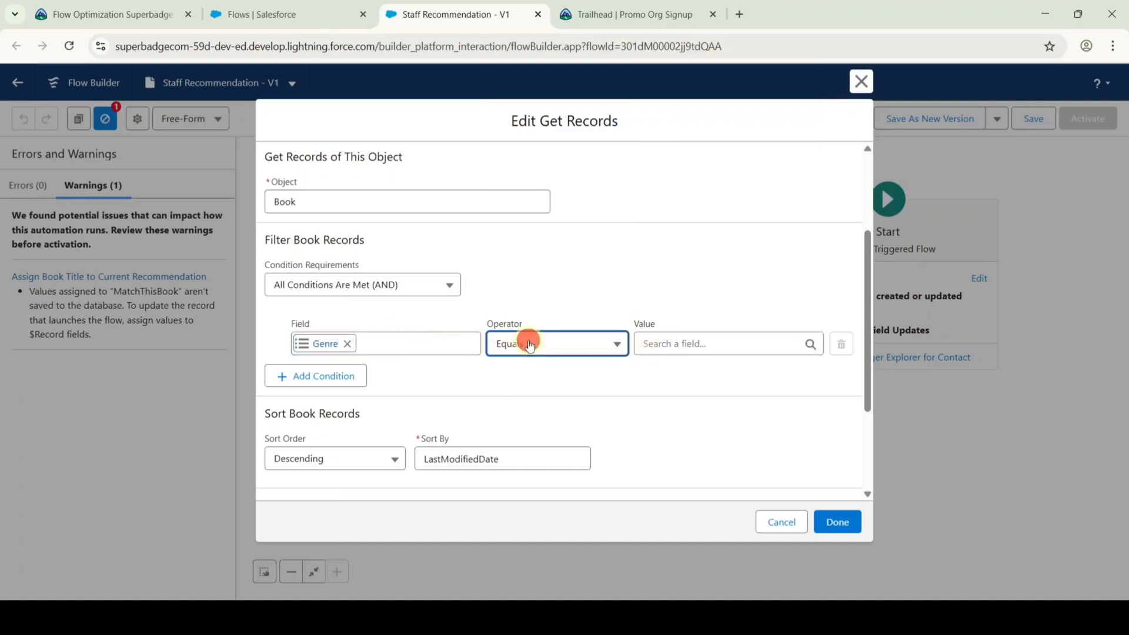
pyautogui.click(537, 497)
pyautogui.click(675, 344)
pyautogui.write('fa')
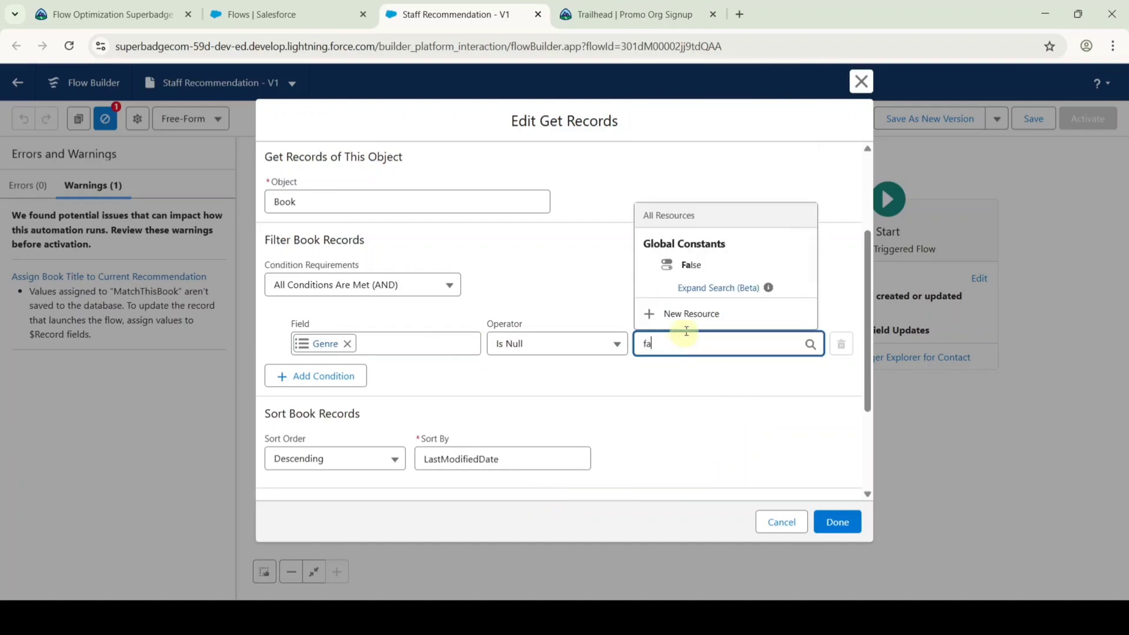
pyautogui.click(680, 265)
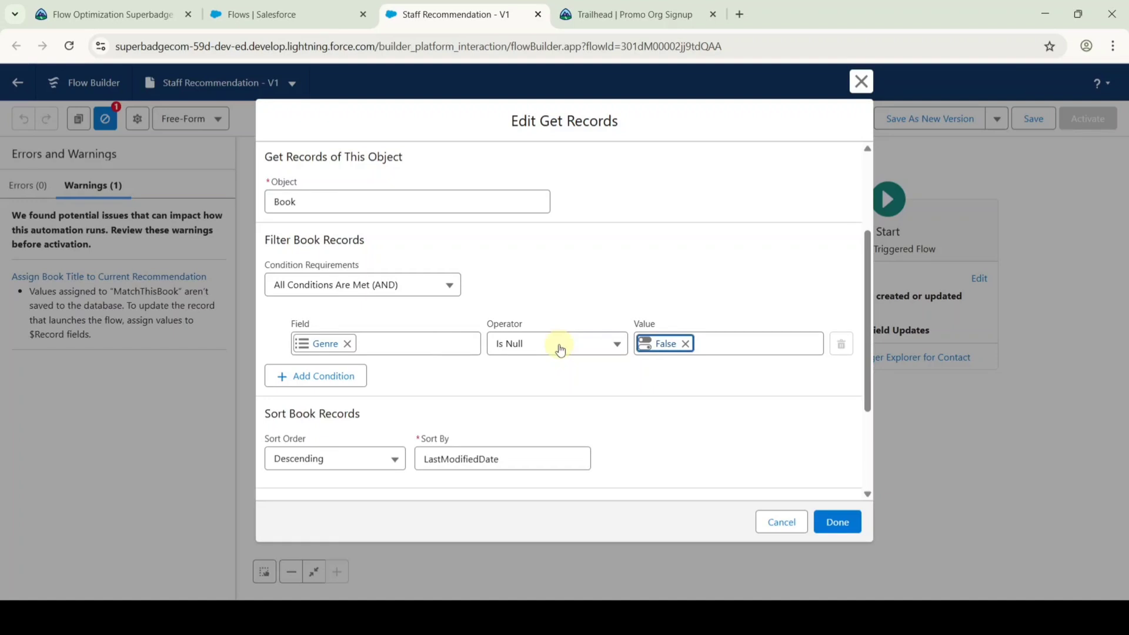
pyautogui.click(837, 522)
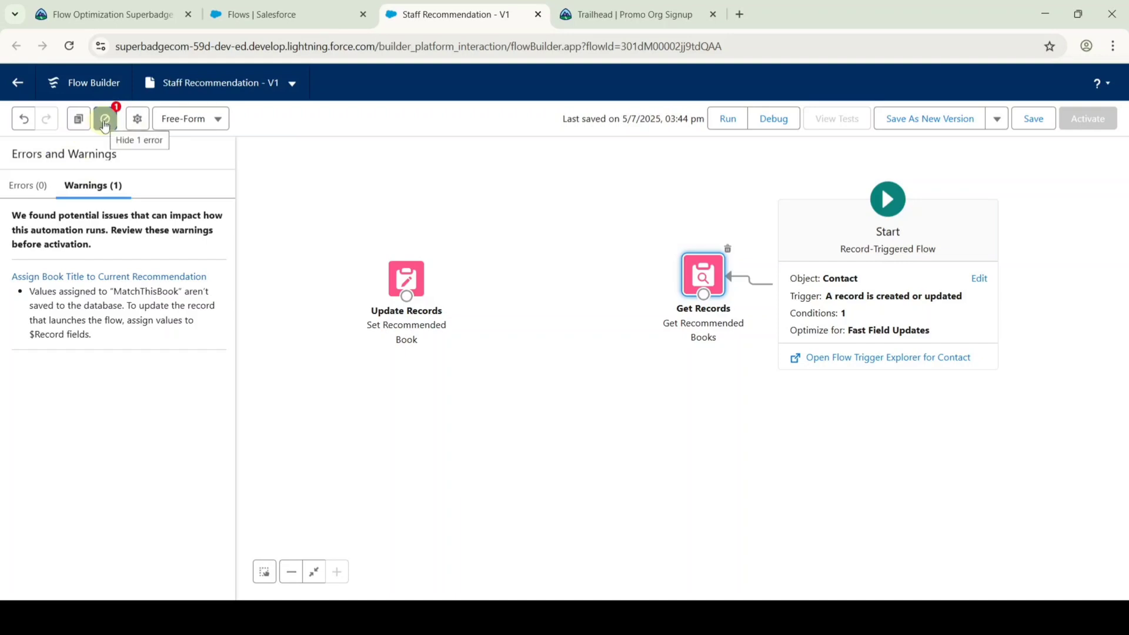
# Add a Collection Filter labelled Match over the Books from Get Recommended Books.
pyautogui.click(105, 122)
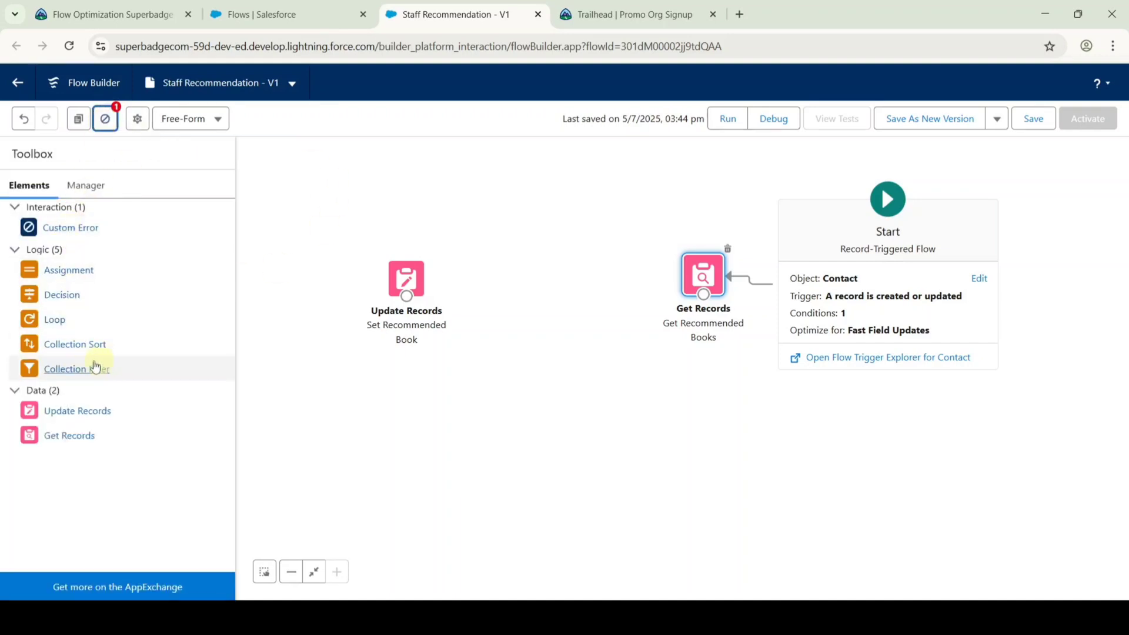
pyautogui.moveTo(87, 369); pyautogui.dragTo(535, 317)
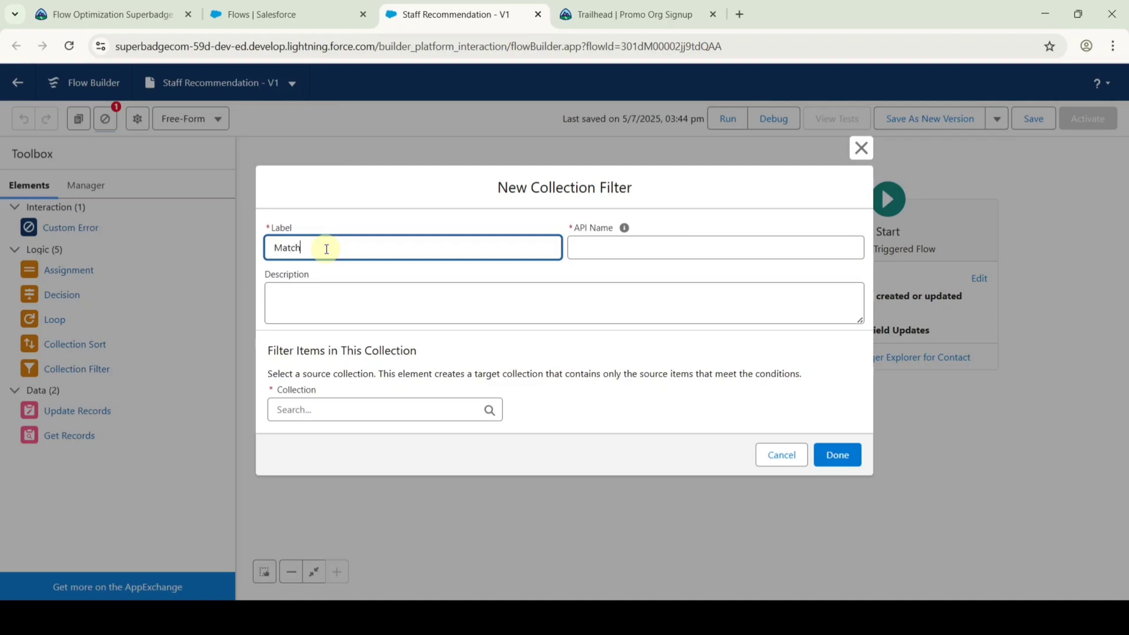
pyautogui.click(319, 210)
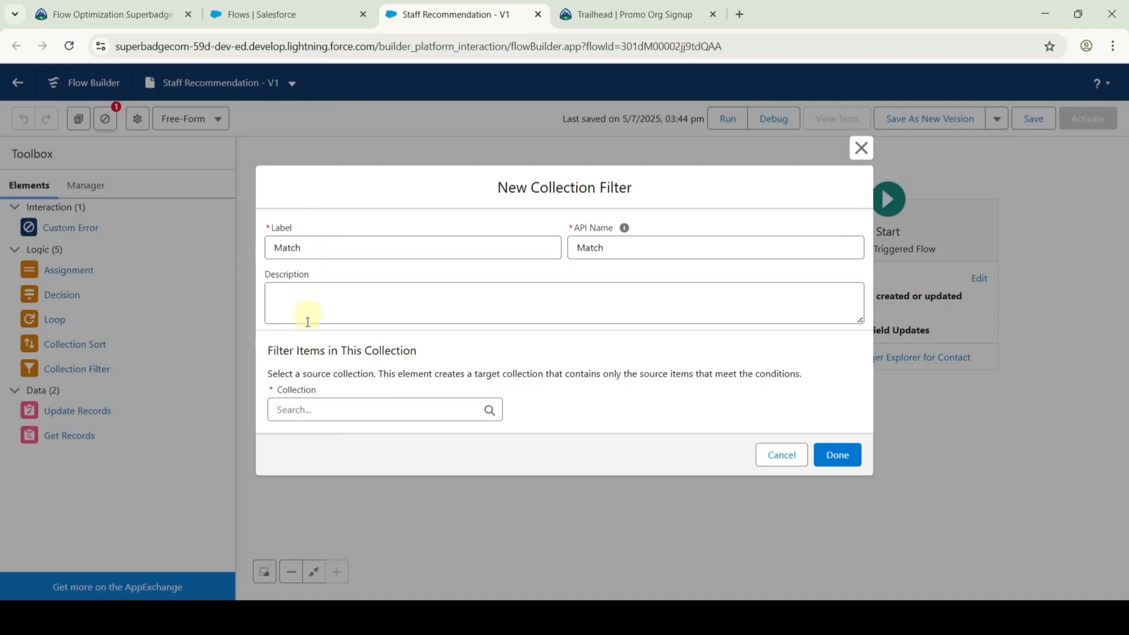
pyautogui.click(298, 408)
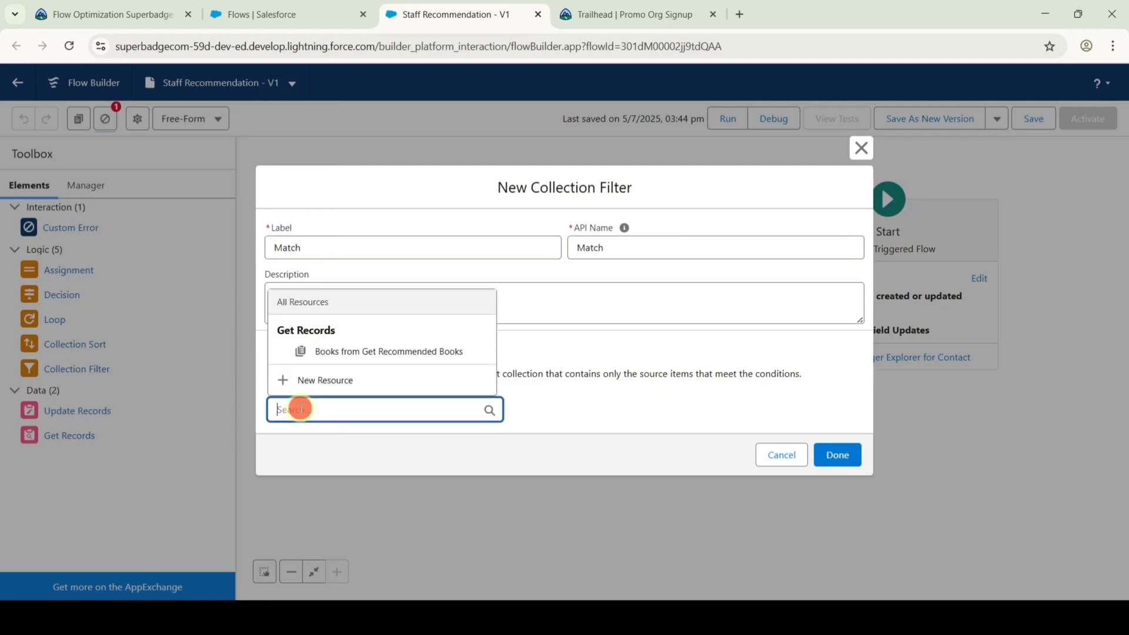
pyautogui.click(375, 351)
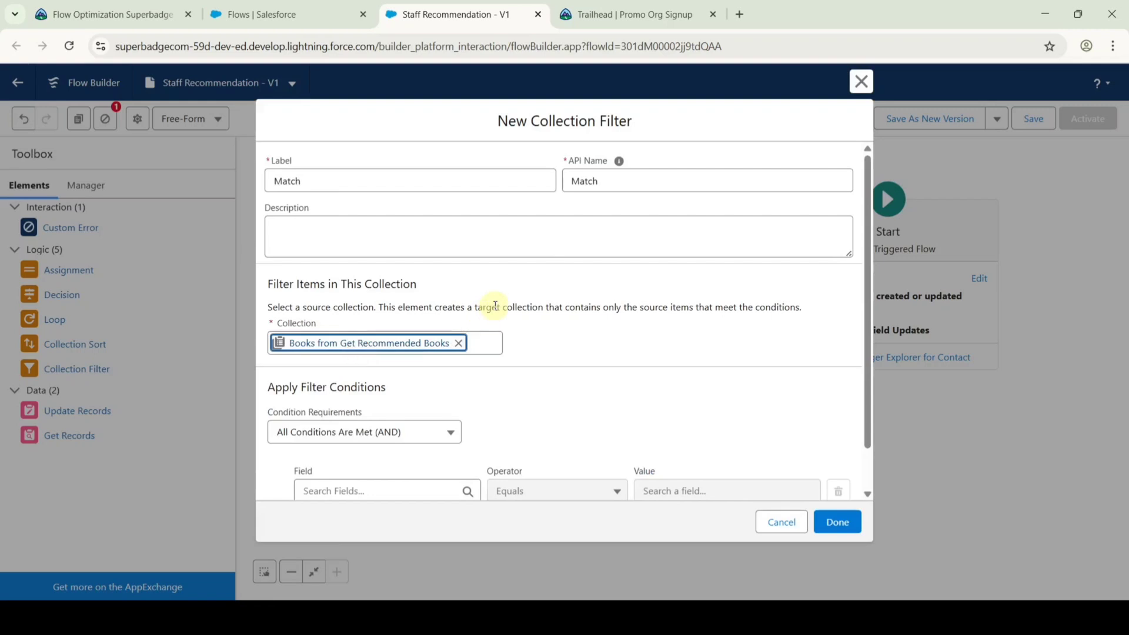
# Keep only books whose Genre equals the triggering contact's Favorite Genre.
pyautogui.scroll(-1, 488, 353)
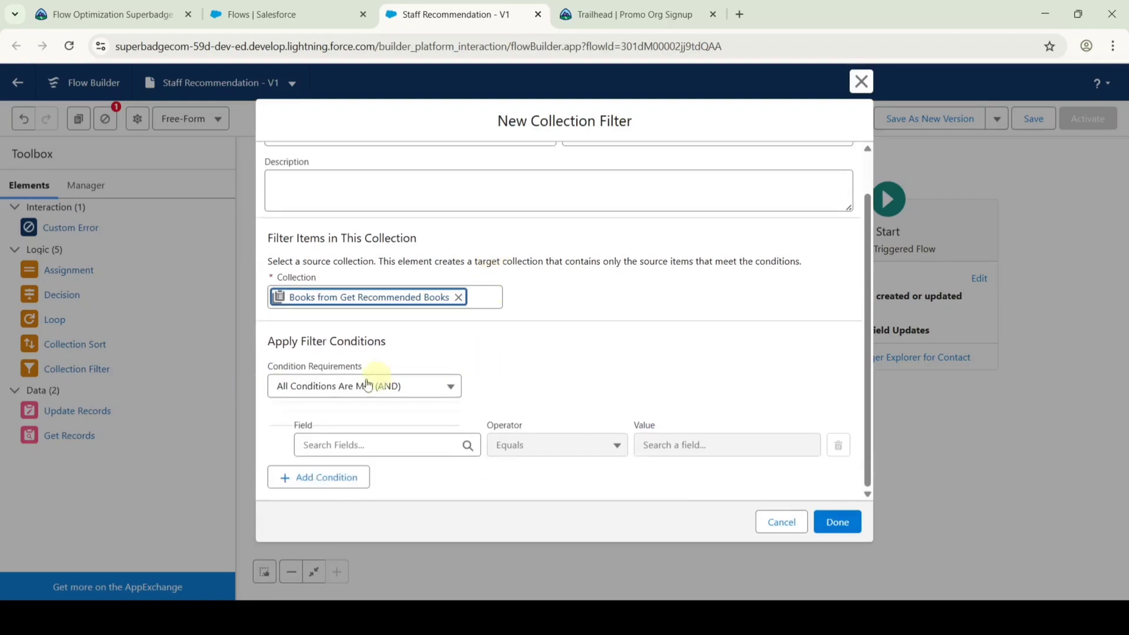
pyautogui.click(357, 442)
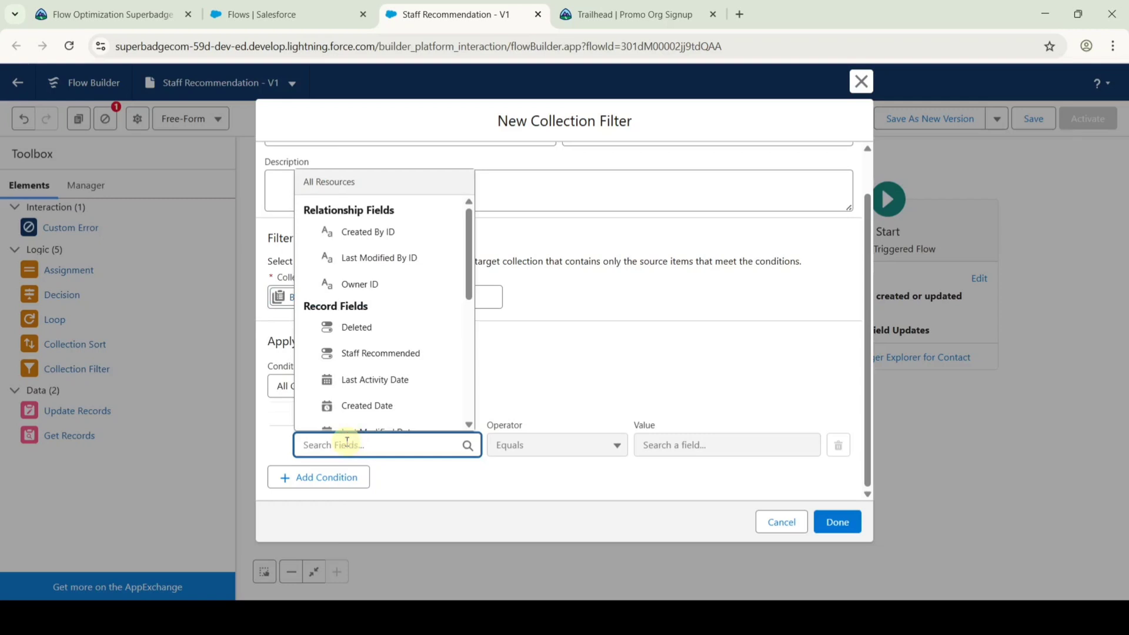
pyautogui.write('gen')
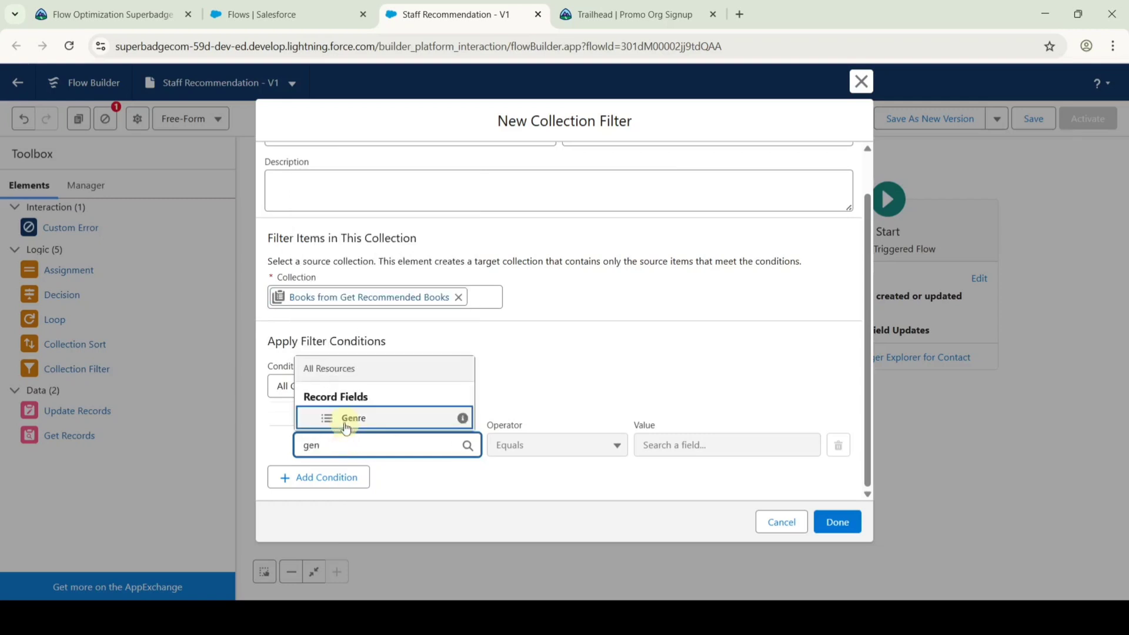
pyautogui.click(344, 418)
pyautogui.click(667, 441)
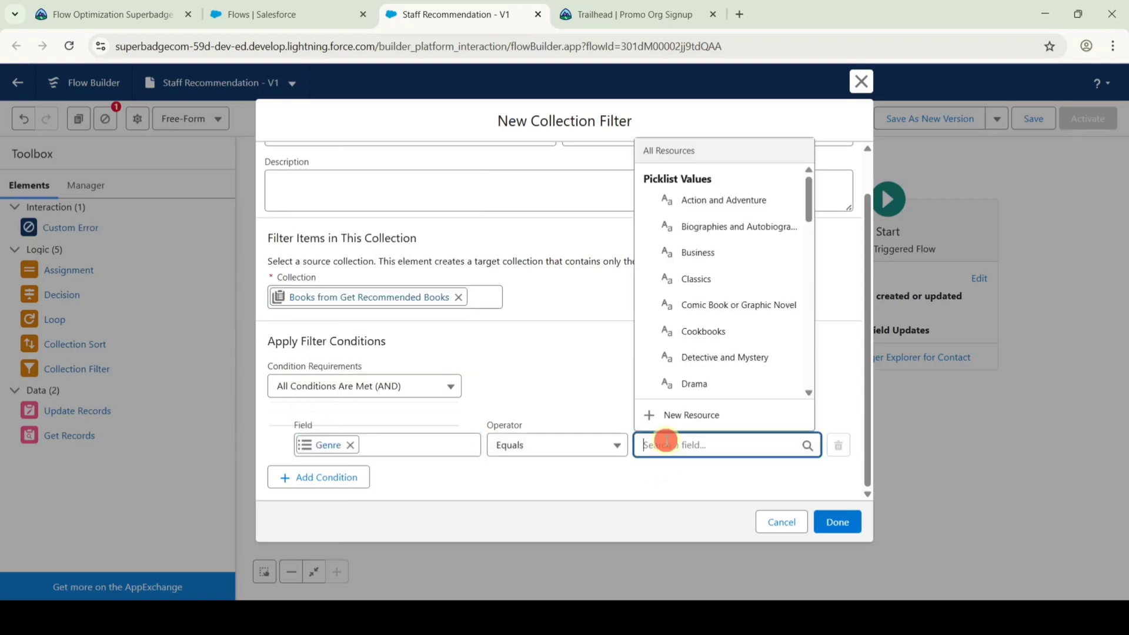
pyautogui.write('tri')
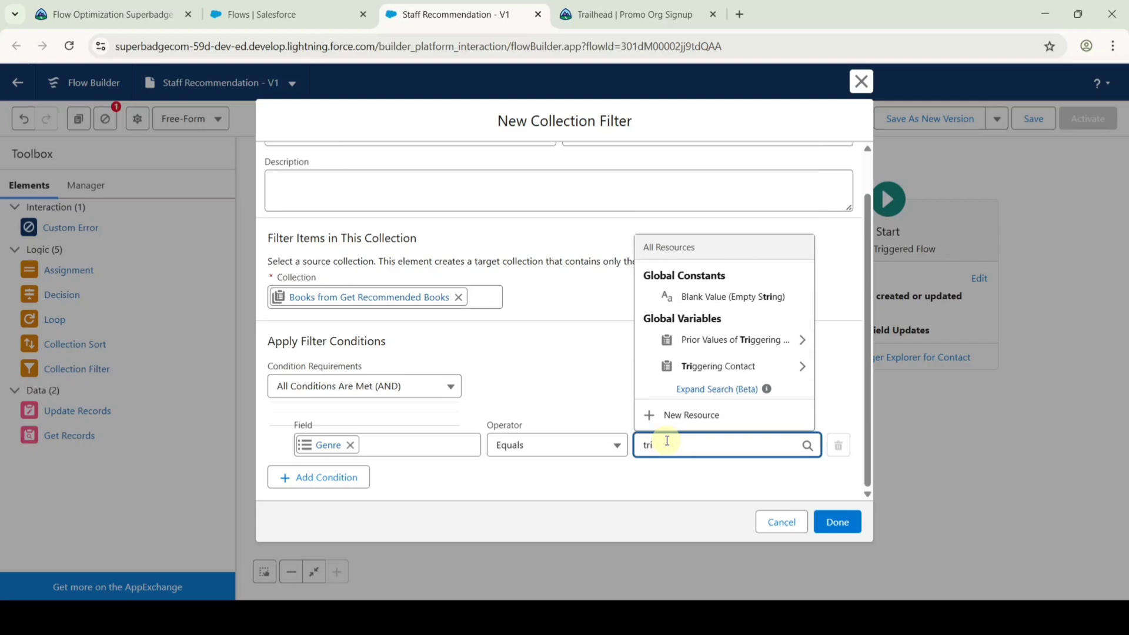
pyautogui.click(670, 365)
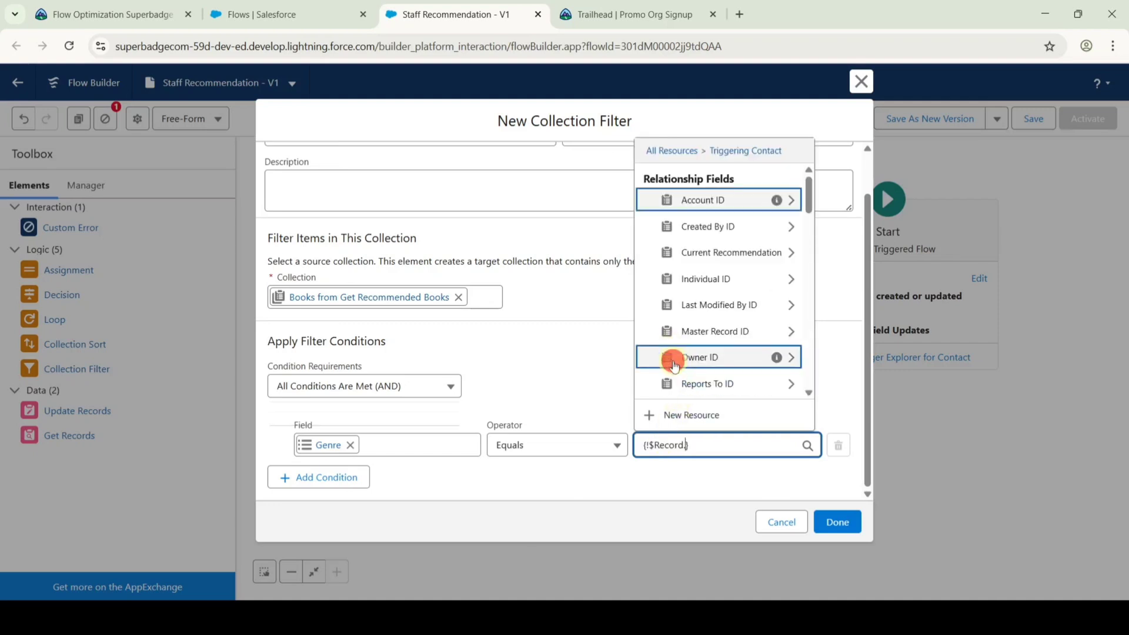
pyautogui.write('fa')
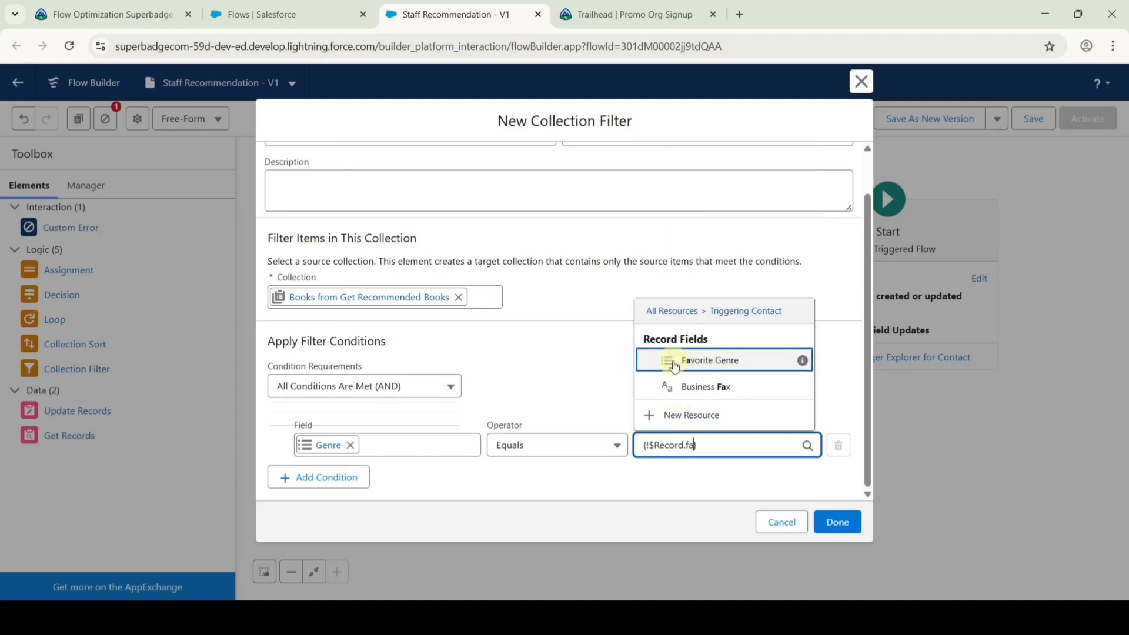
pyautogui.click(674, 364)
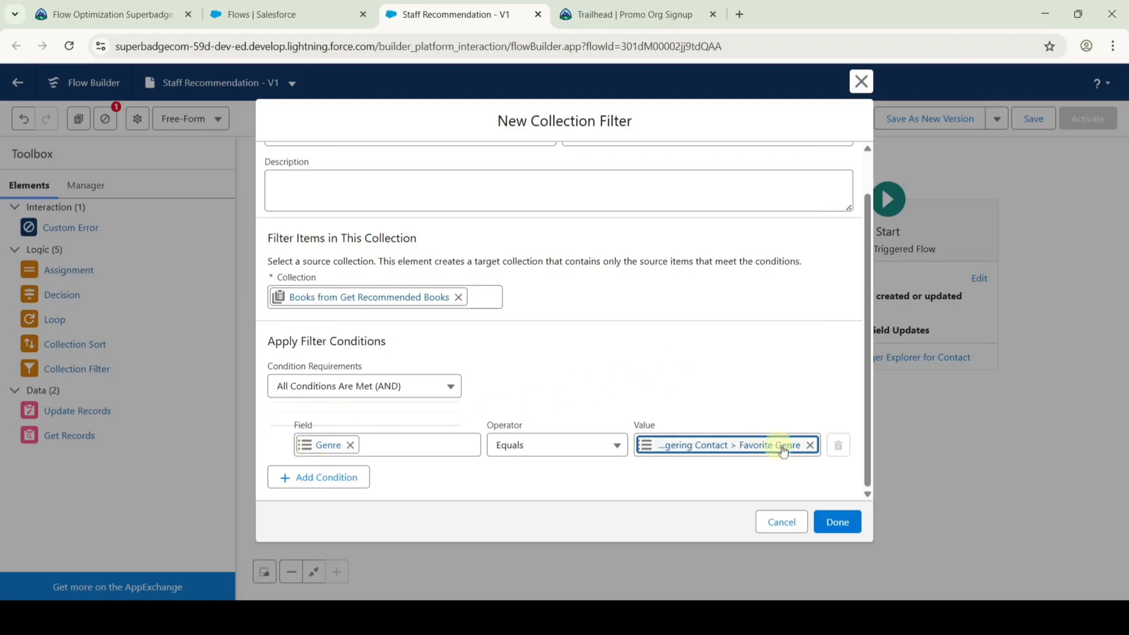
pyautogui.click(842, 523)
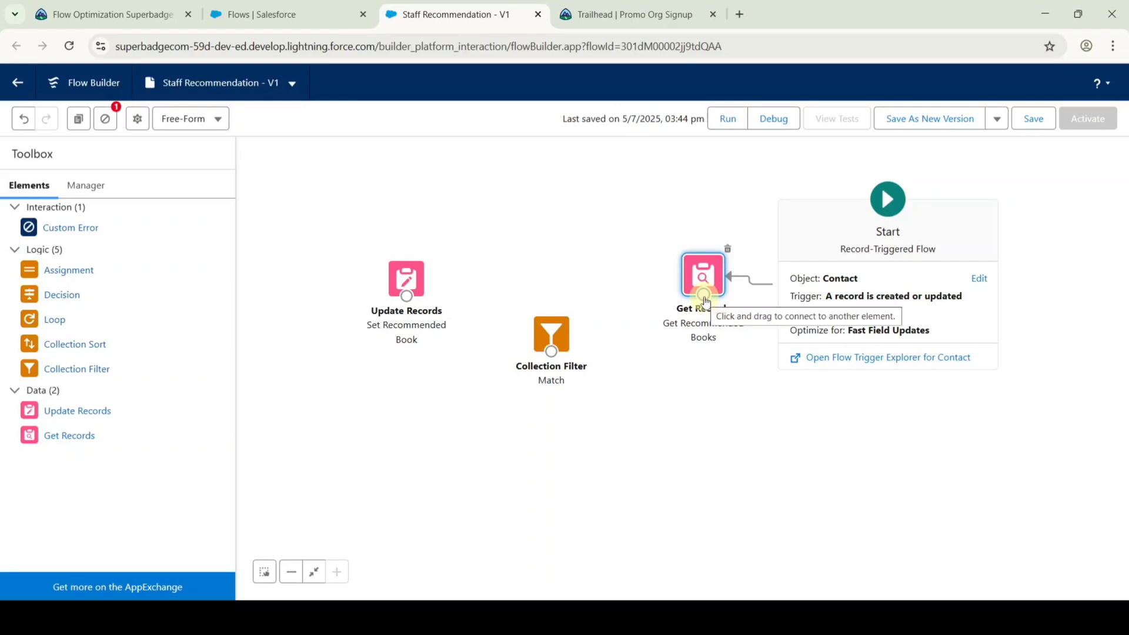
# Connect Get Recommended Books to the Match filter and save as a new version.
pyautogui.moveTo(704, 295); pyautogui.dragTo(424, 299)
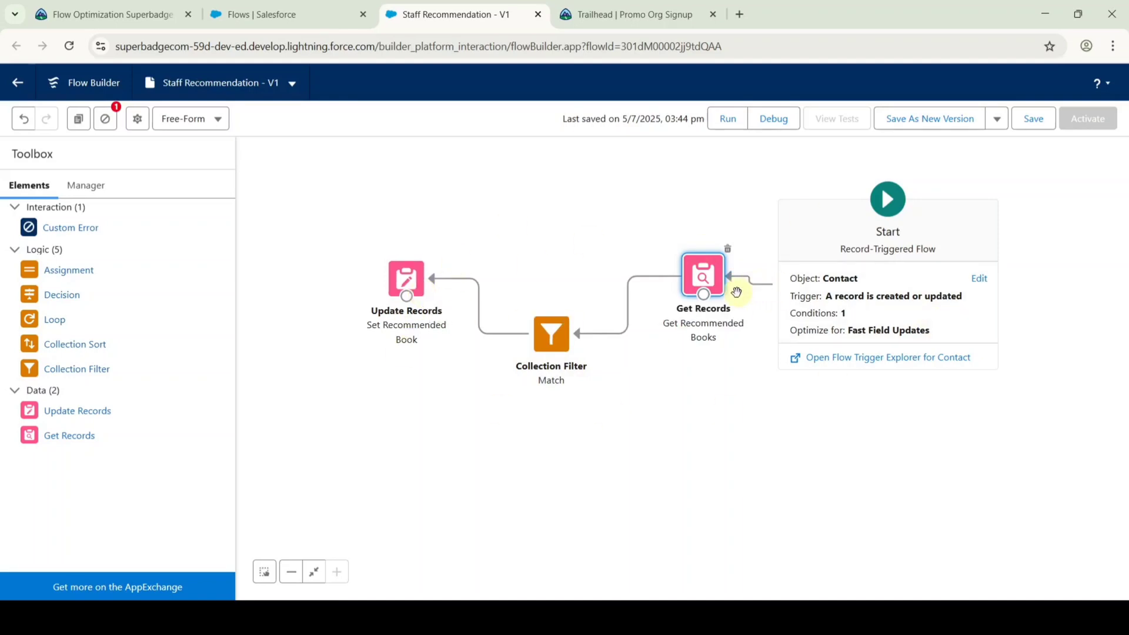
pyautogui.click(1040, 121)
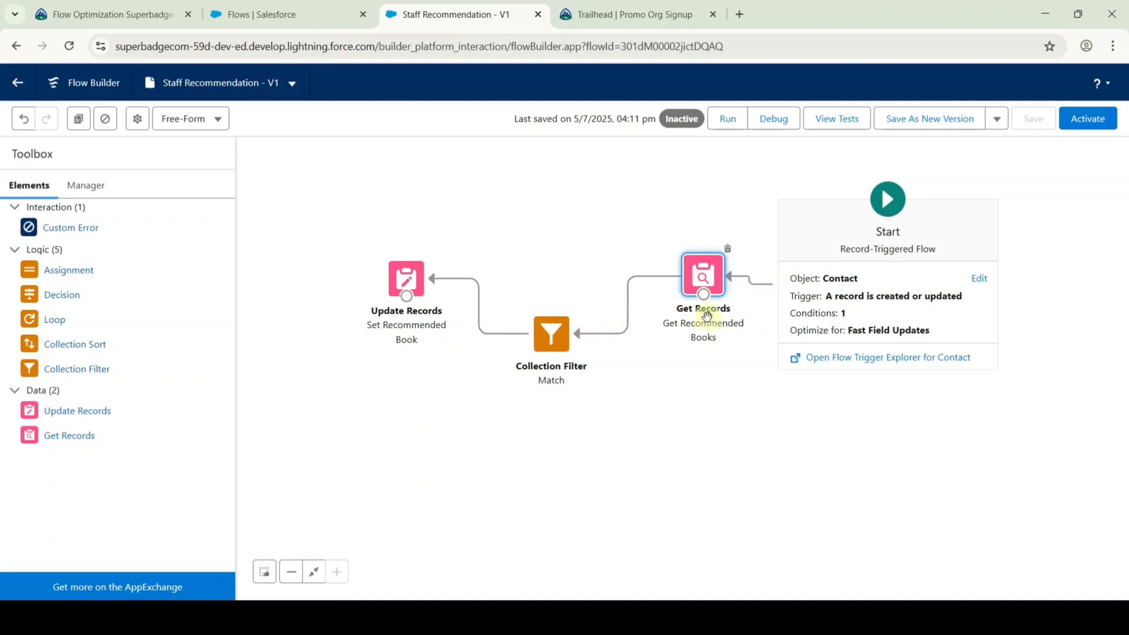
# Check the Staff Recommendation flow challenge on the superbadge page, accepting the terms.
pyautogui.click(124, 13)
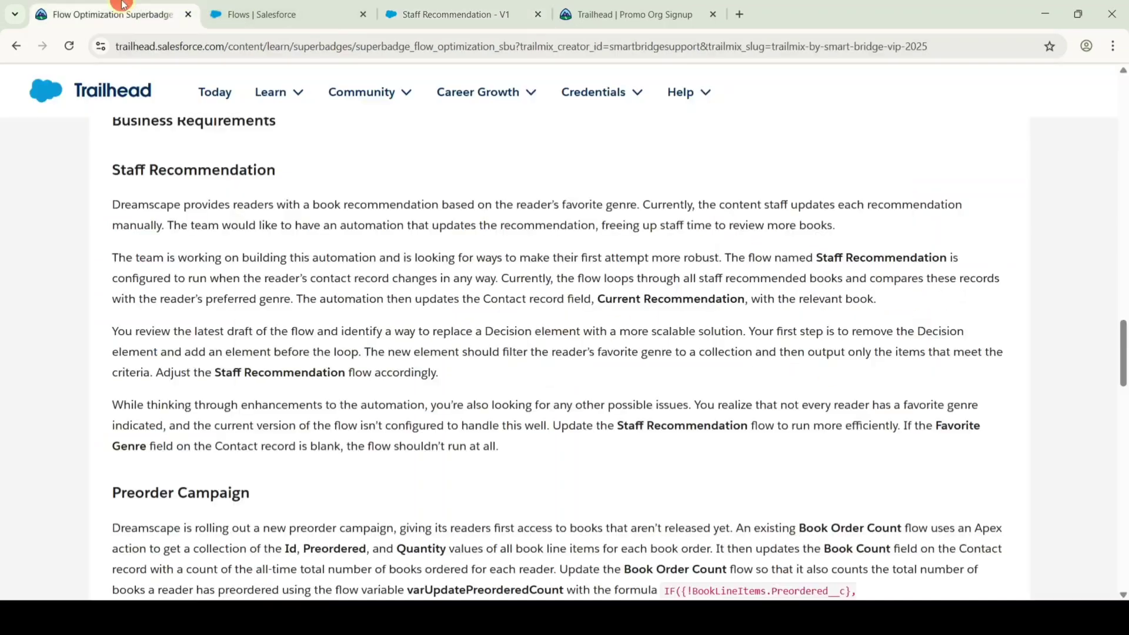
pyautogui.scroll(-12, 722, 288)
pyautogui.scroll(-1, 721, 304)
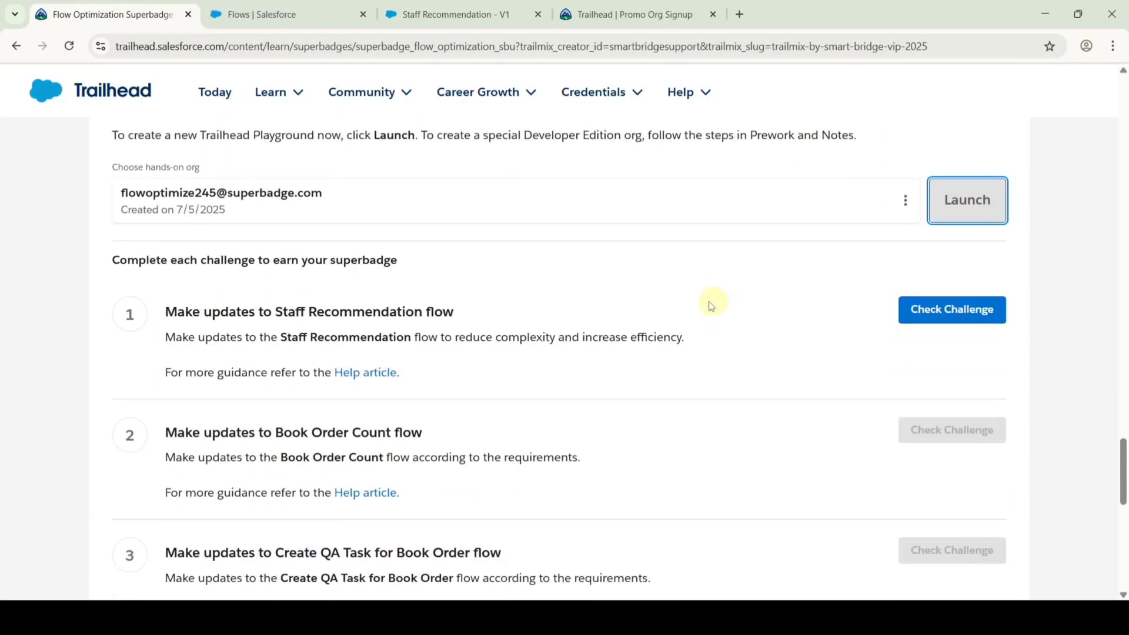
pyautogui.click(952, 311)
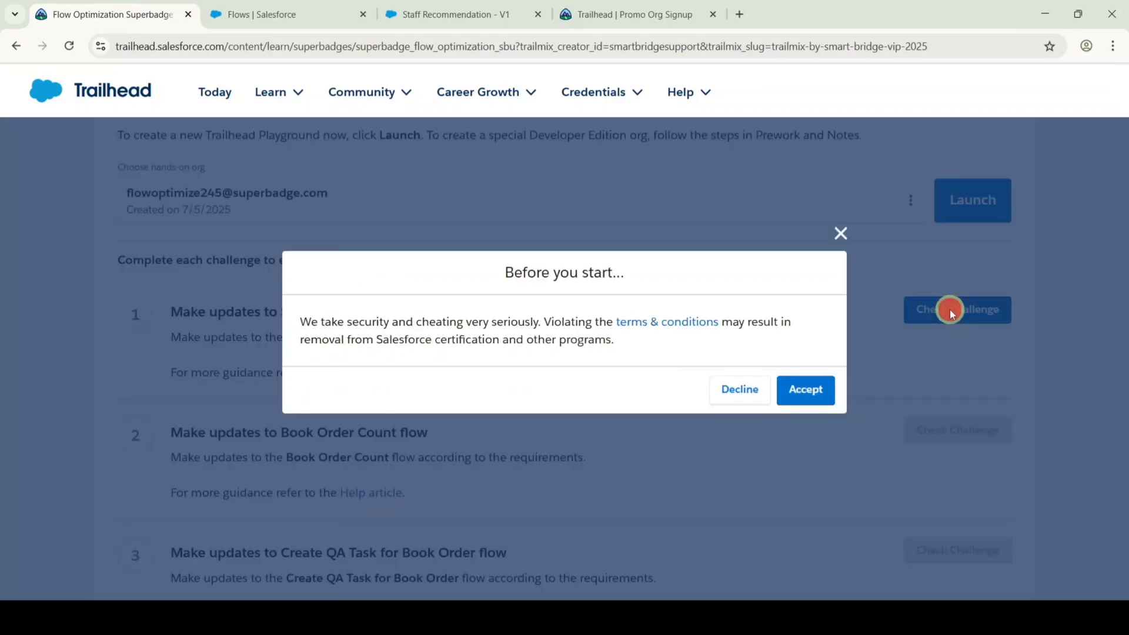
pyautogui.click(810, 398)
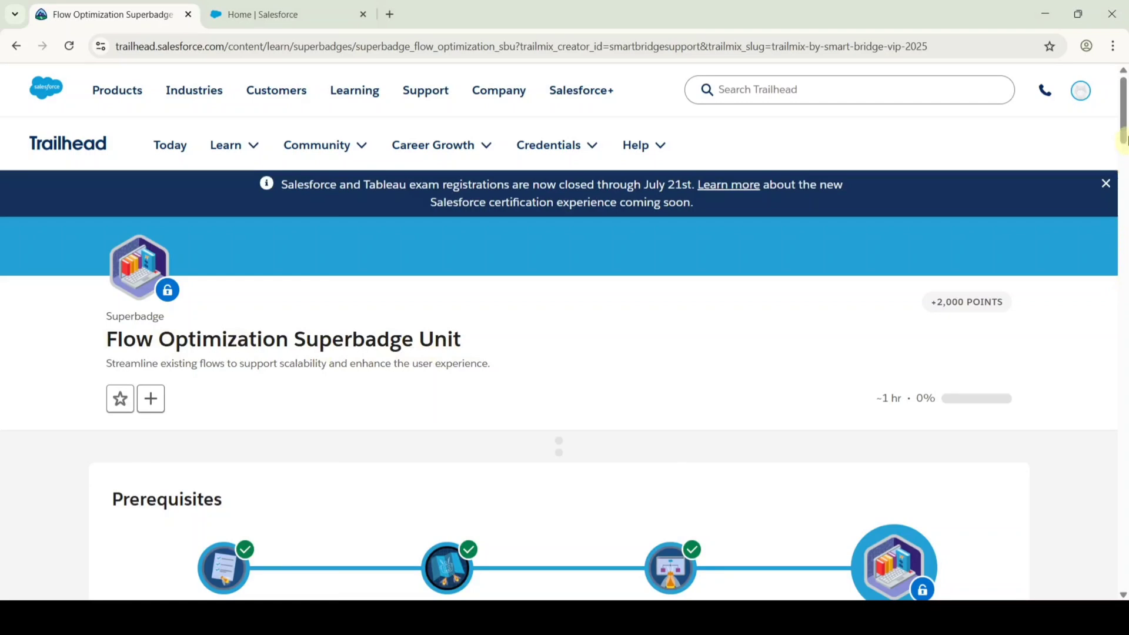
# Launch the hands-on org and return to the superbadge requirements.
pyautogui.moveTo(1123, 138); pyautogui.dragTo(1123, 480)
pyautogui.scroll(-1, 750, 456)
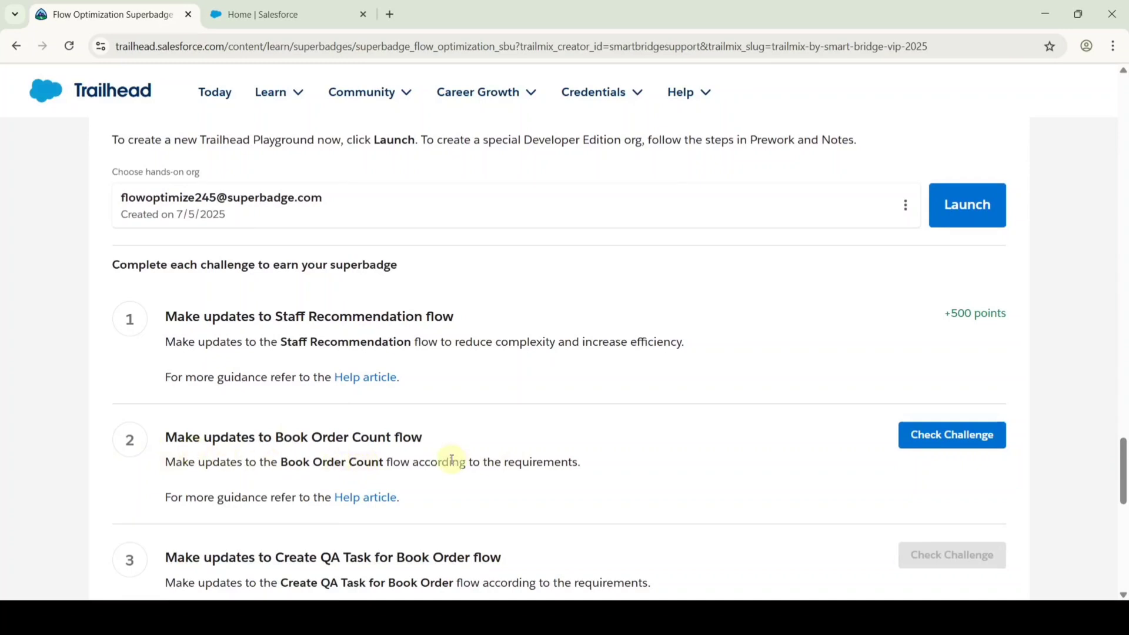
pyautogui.click(964, 222)
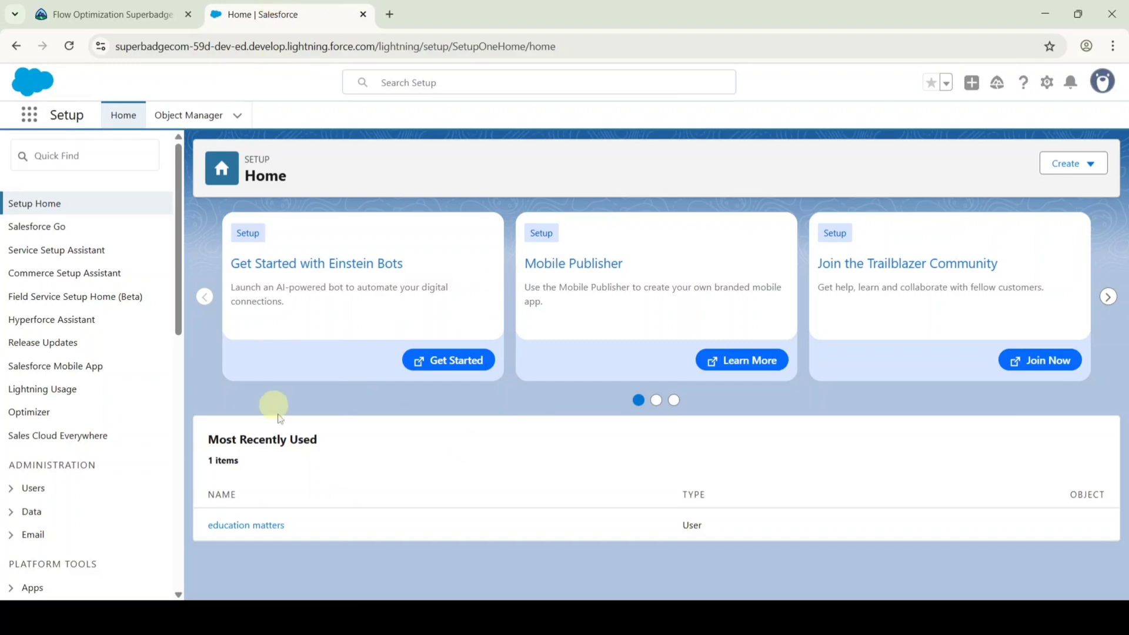
pyautogui.click(103, 8)
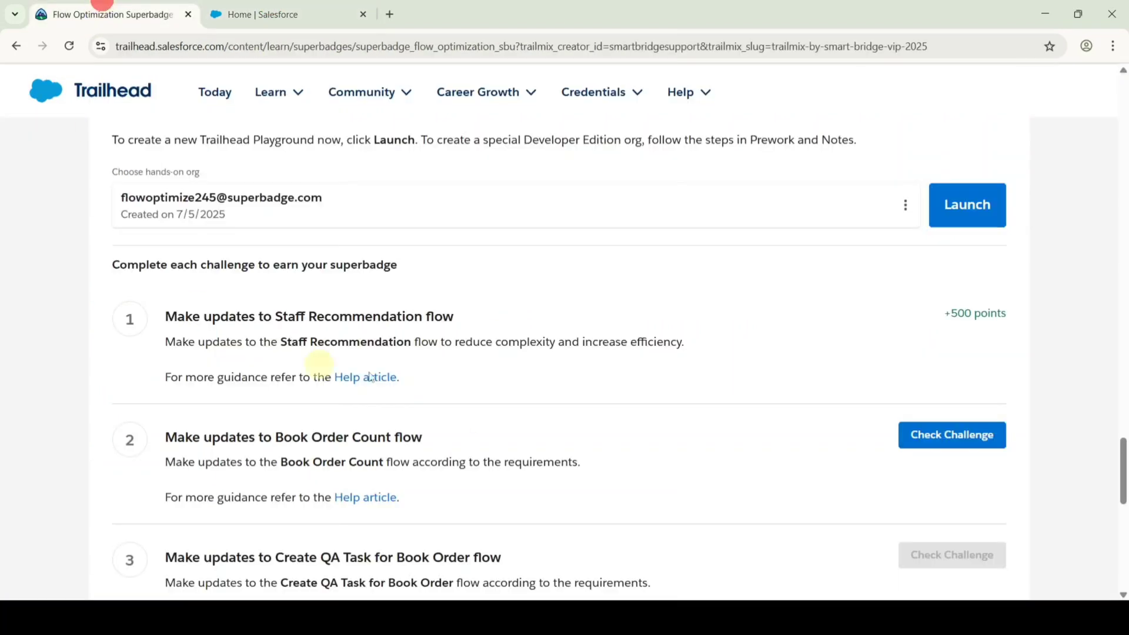
pyautogui.scroll(13, 371, 377)
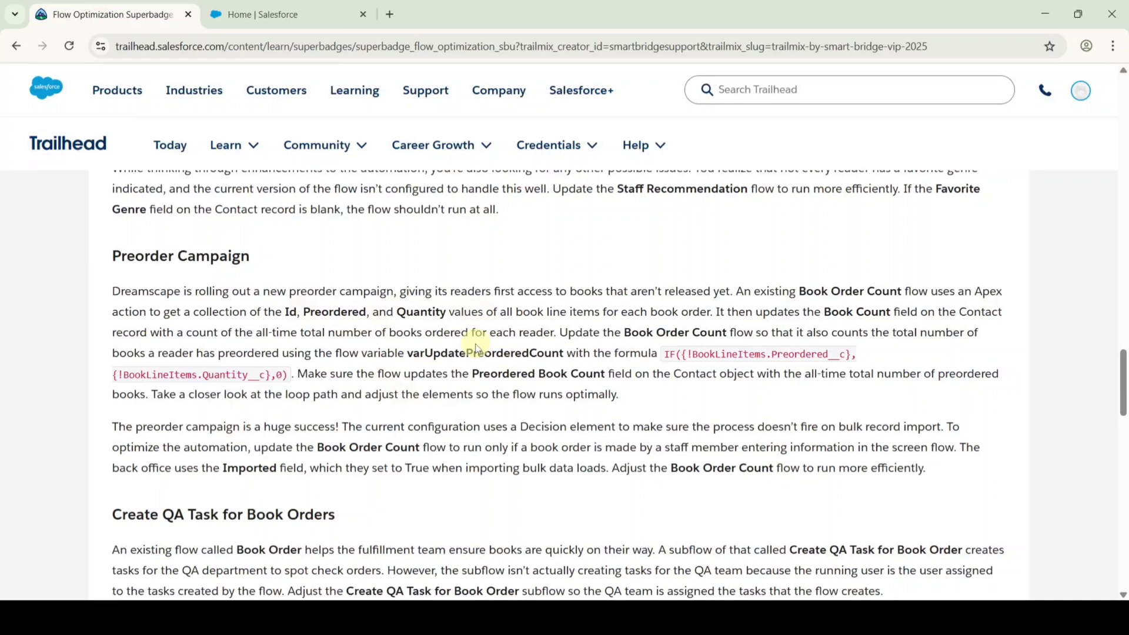
# Find Flows through Setup Quick Find and open the Book Order Count flow.
pyautogui.click(298, 11)
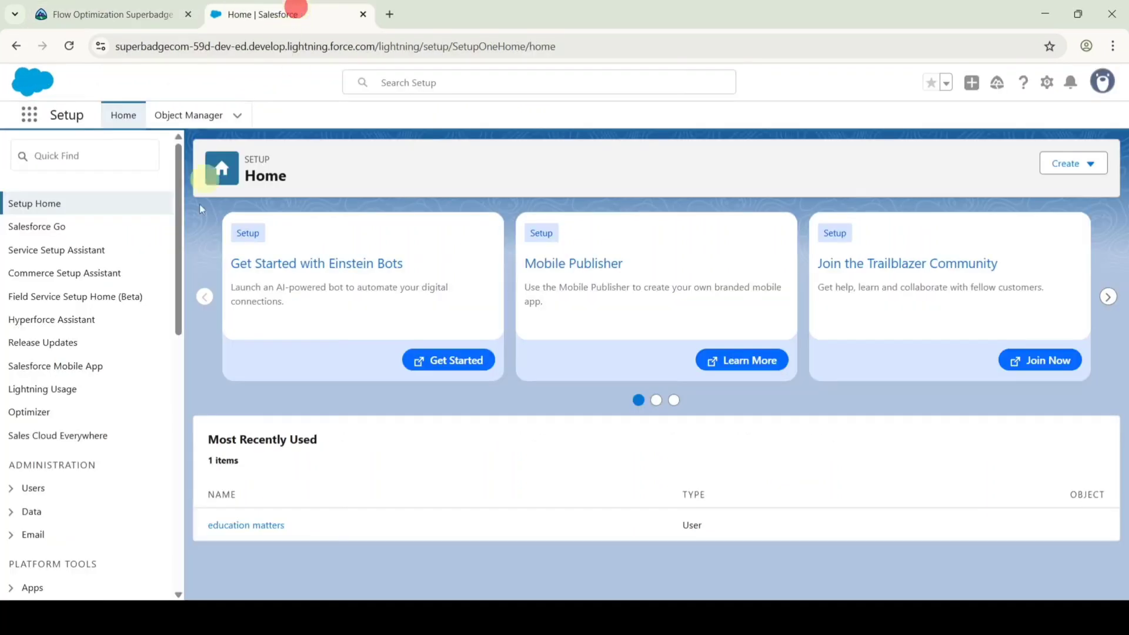
pyautogui.click(76, 159)
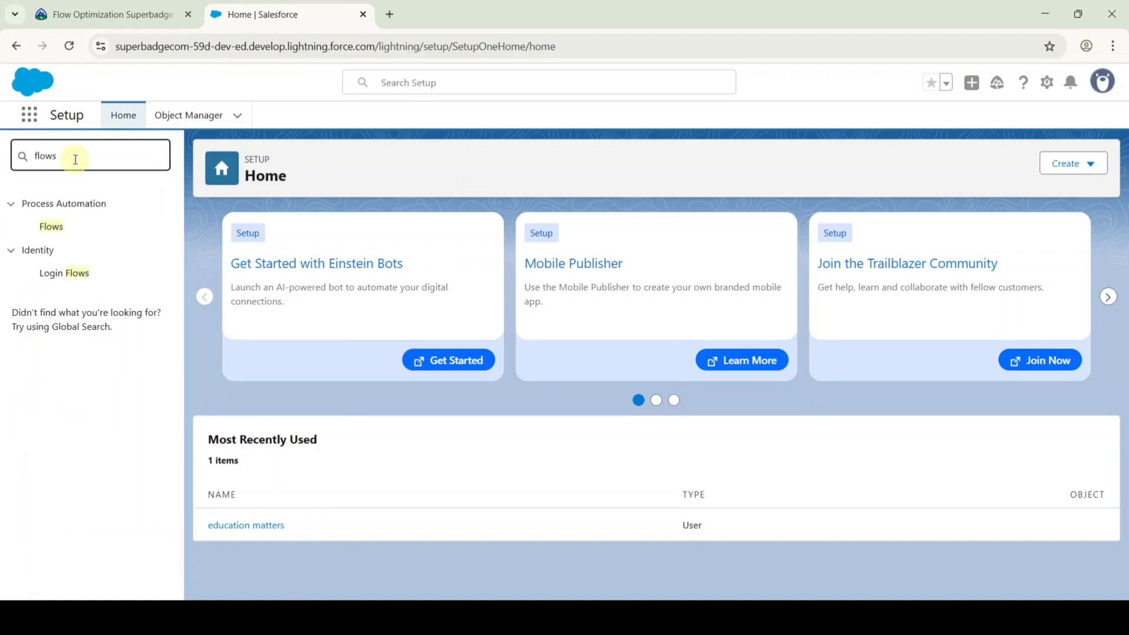
pyautogui.click(48, 227)
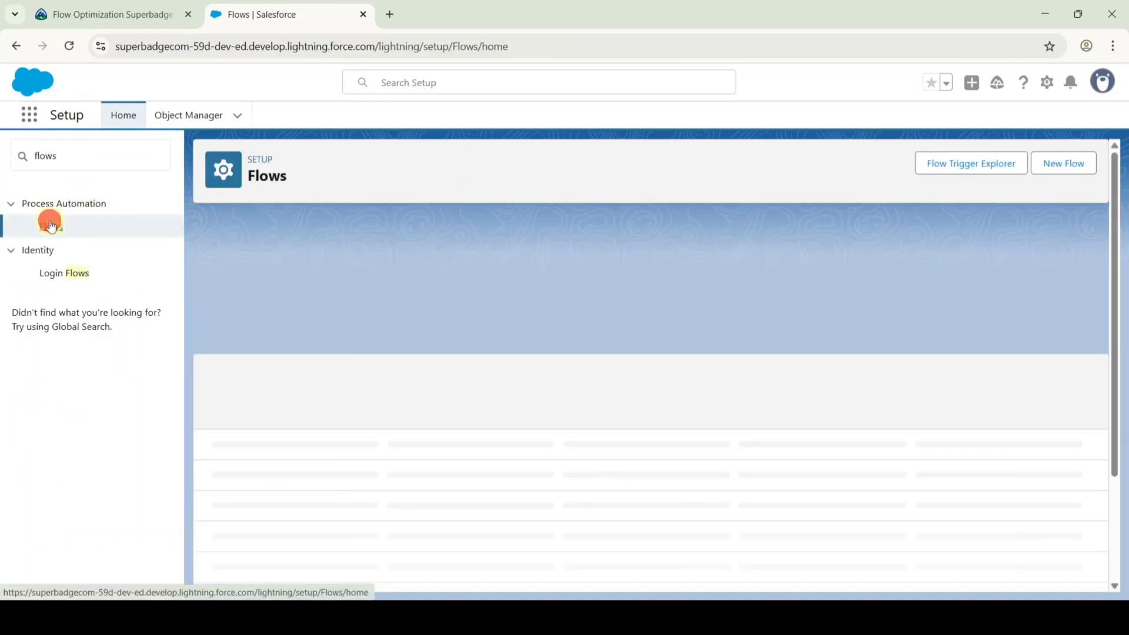
pyautogui.scroll(-5, 570, 335)
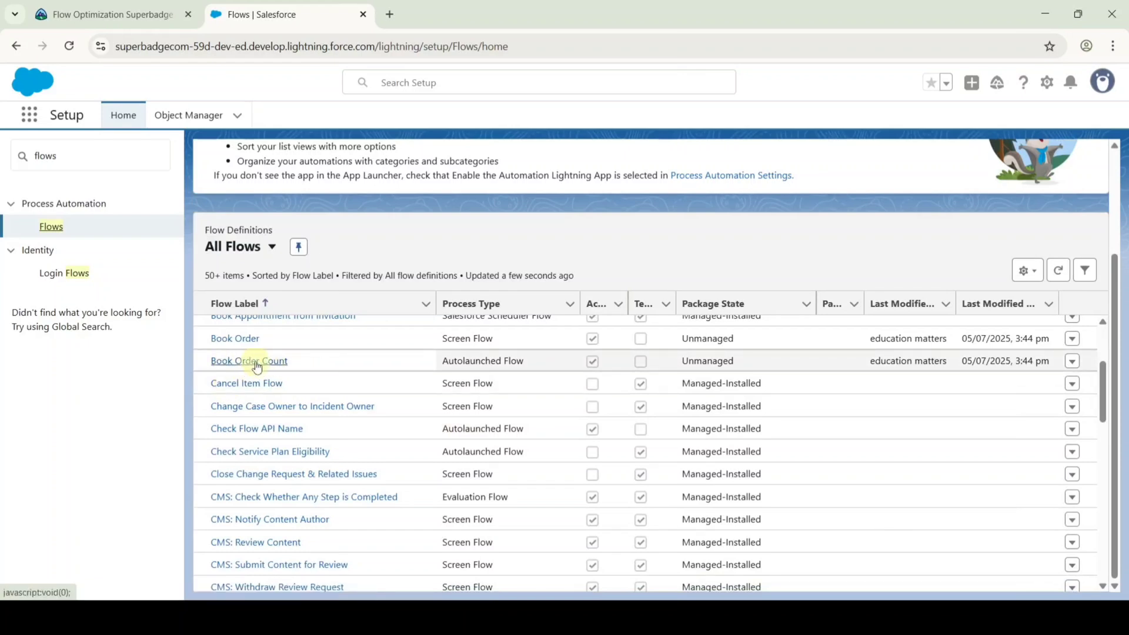
pyautogui.click(257, 366)
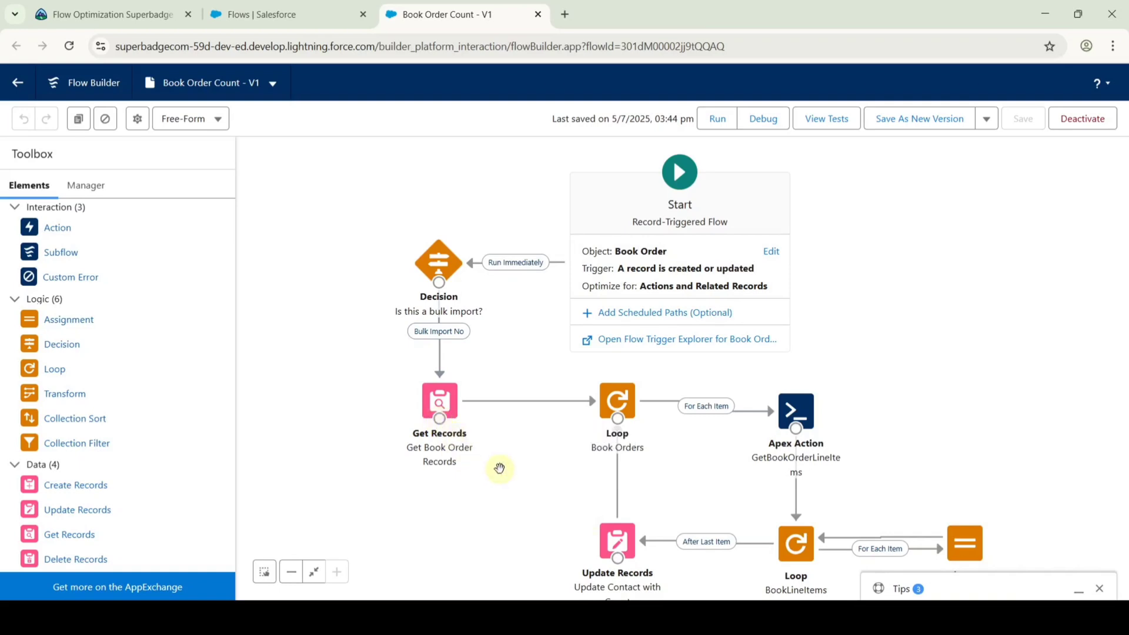
# Delete the bulk-import Decision and connect Start directly to Get Book Order Records.
pyautogui.click(432, 263)
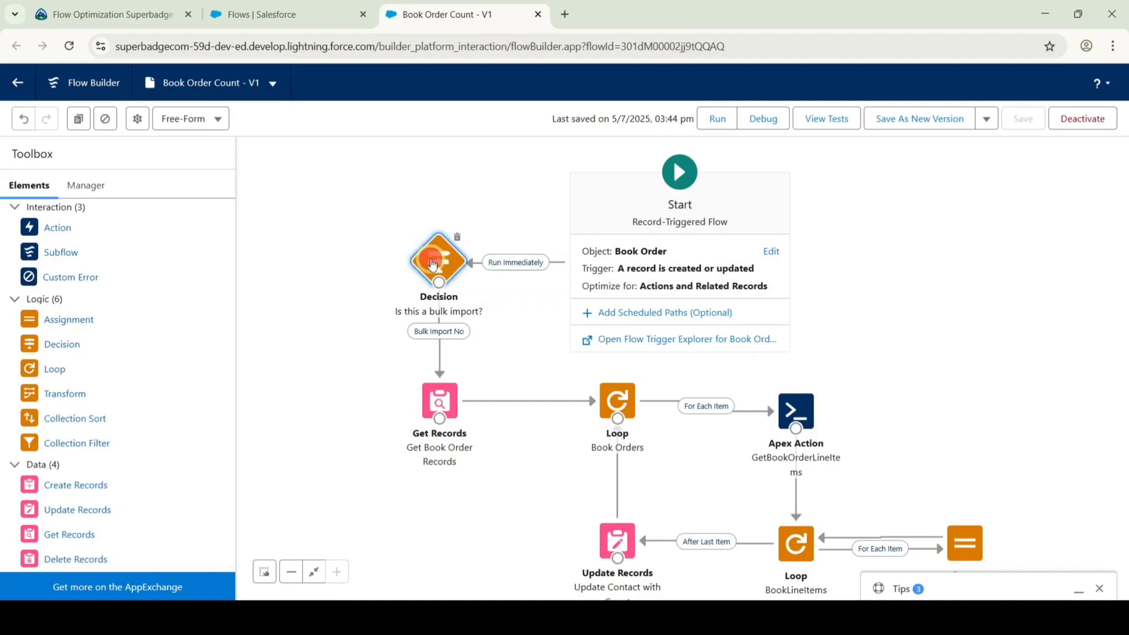
pyautogui.press('Delete')
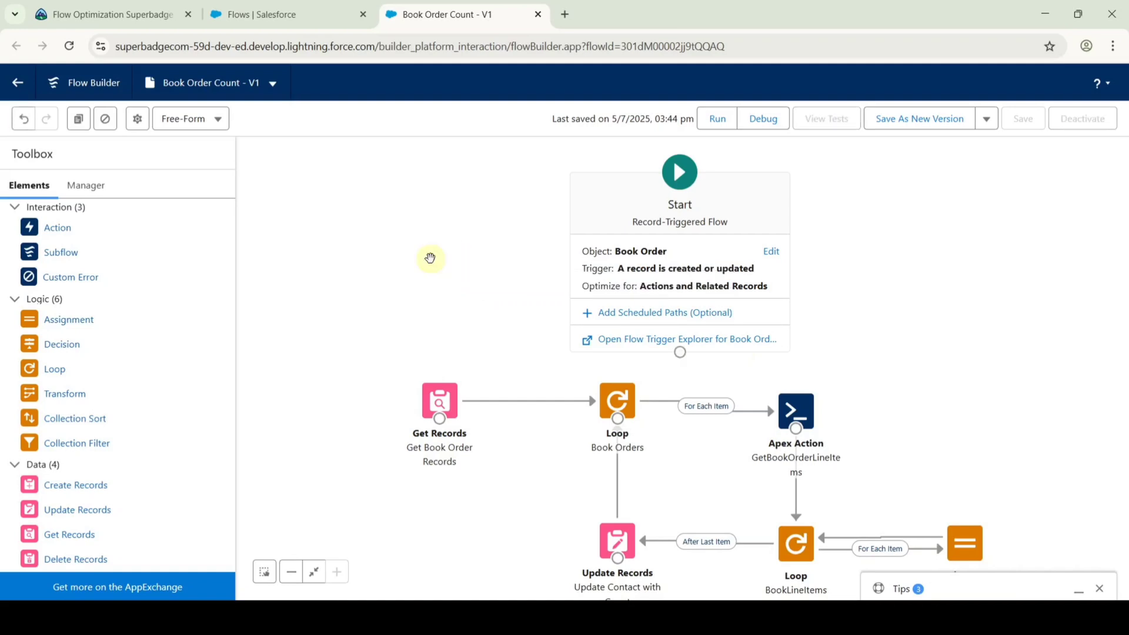
pyautogui.moveTo(668, 213); pyautogui.dragTo(420, 185)
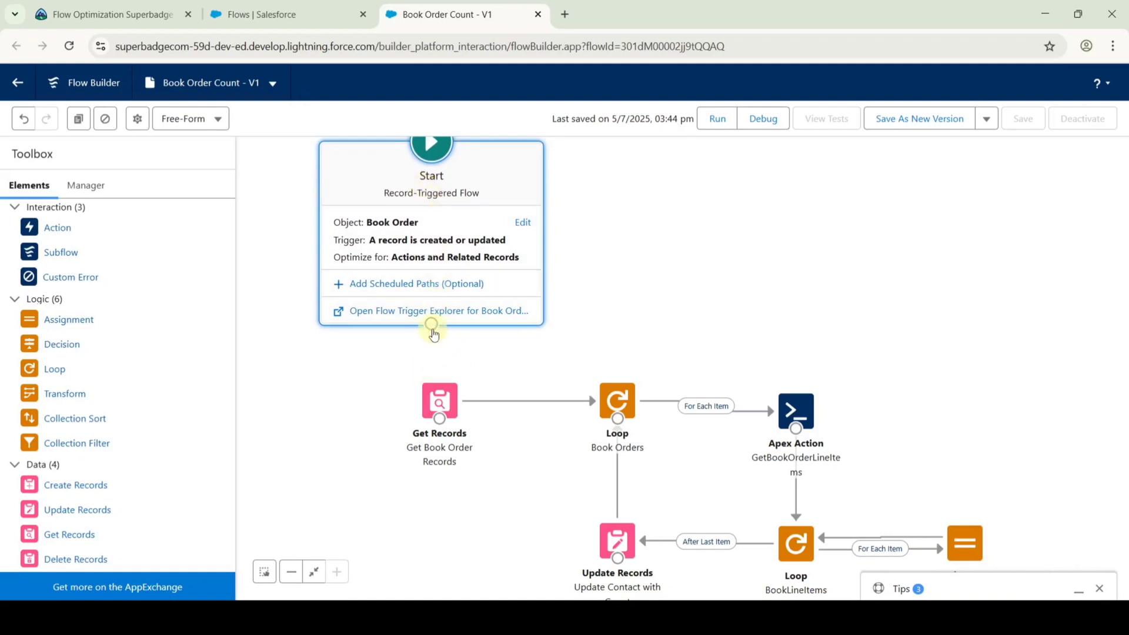
pyautogui.moveTo(431, 324); pyautogui.dragTo(444, 395)
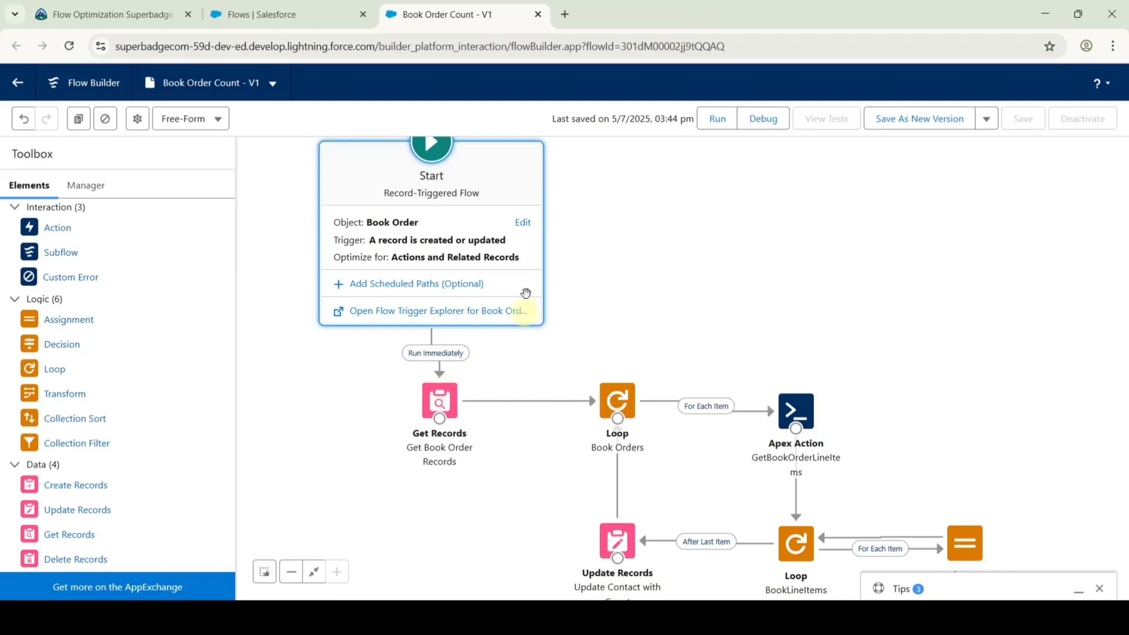
pyautogui.click(525, 226)
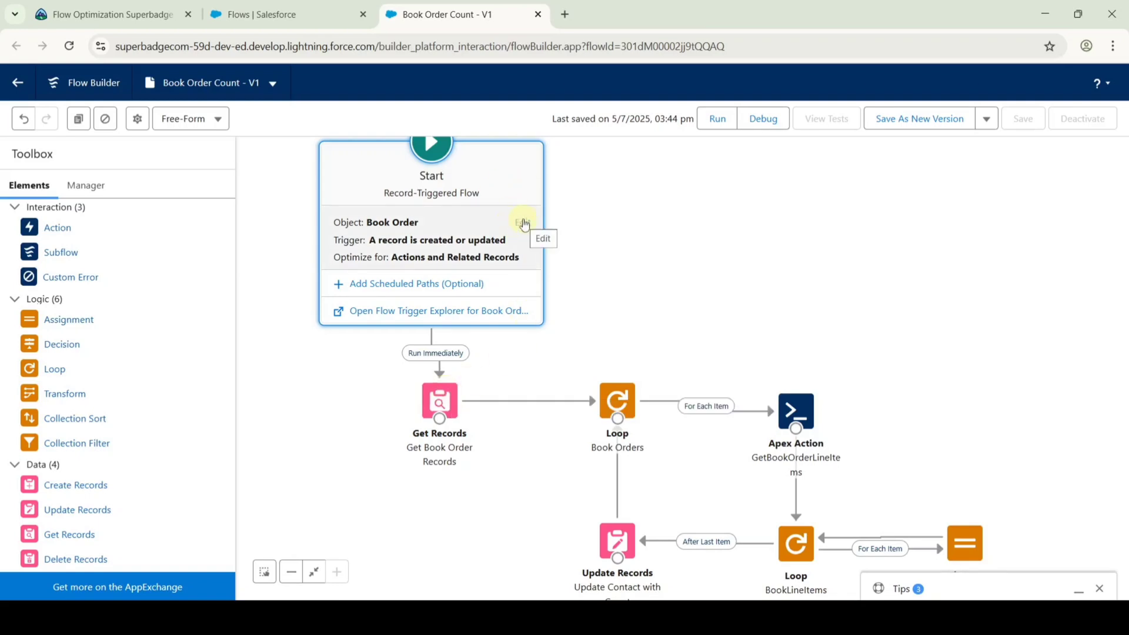
# Set the Book Order Count Start trigger to require All Conditions Are Met (AND).
pyautogui.click(523, 223)
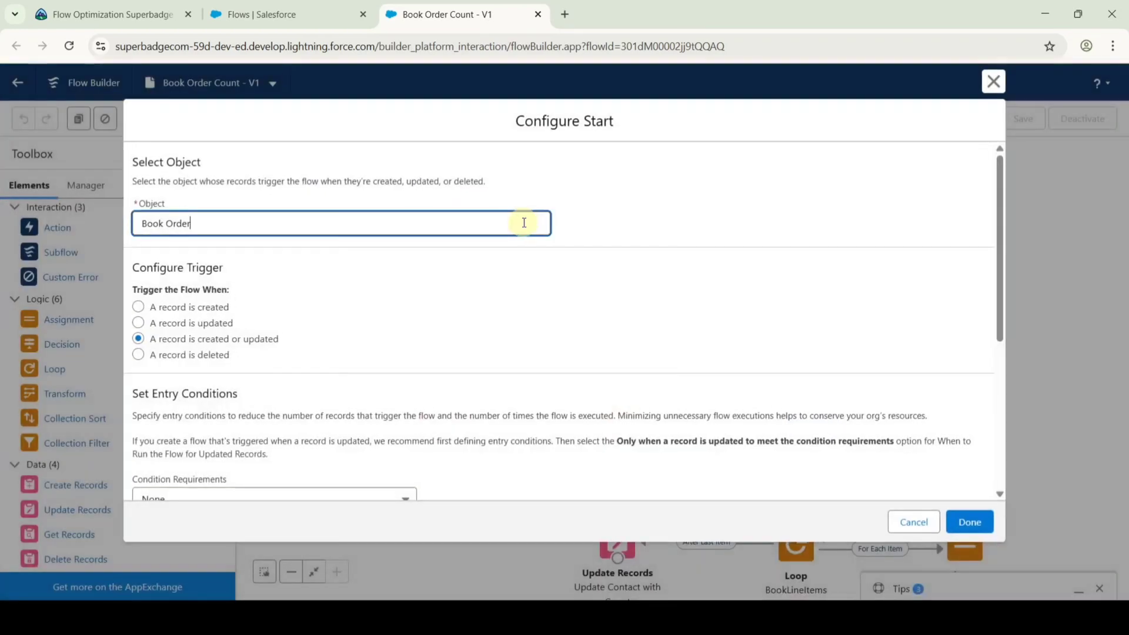
pyautogui.scroll(-3, 317, 329)
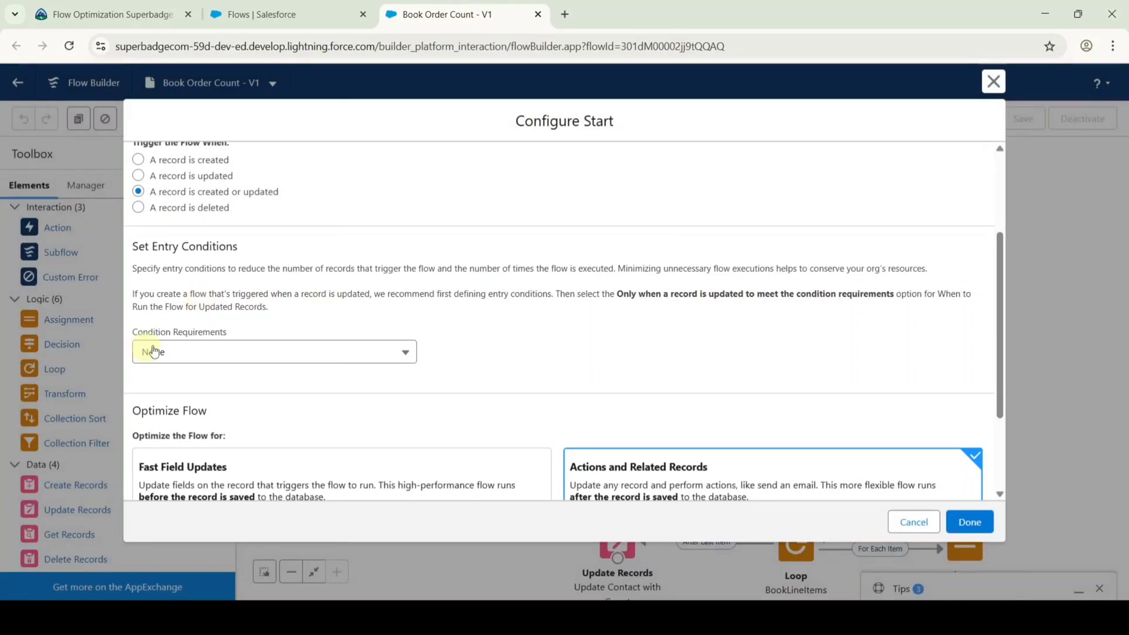
pyautogui.click(201, 353)
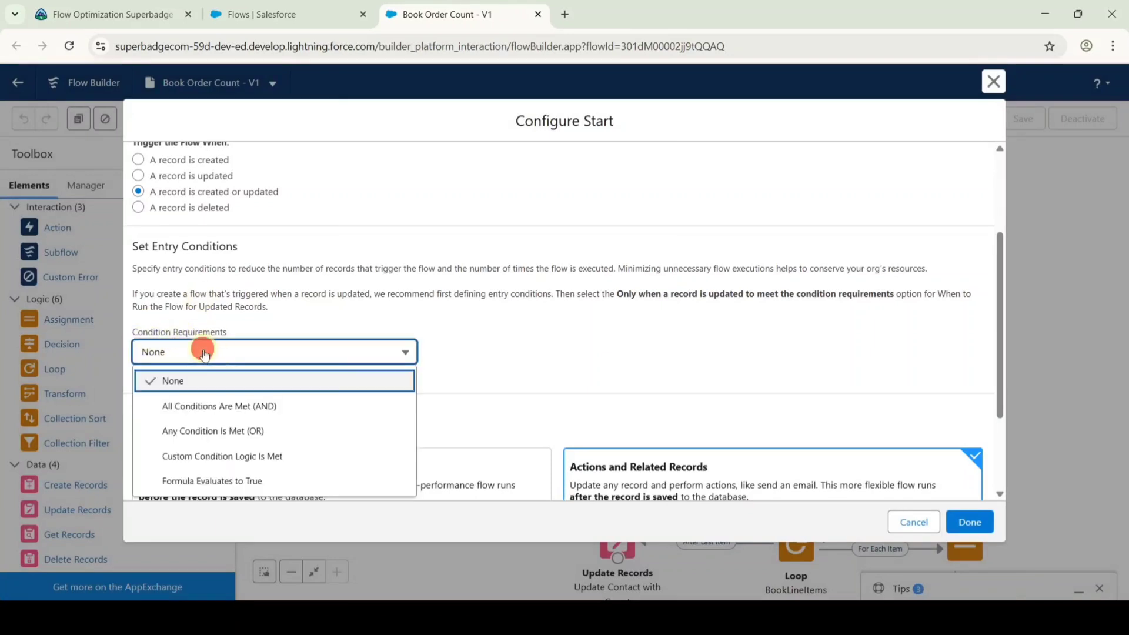
pyautogui.click(217, 406)
# Add the entry condition Imported Equals False and confirm the trigger.
pyautogui.scroll(-1, 276, 338)
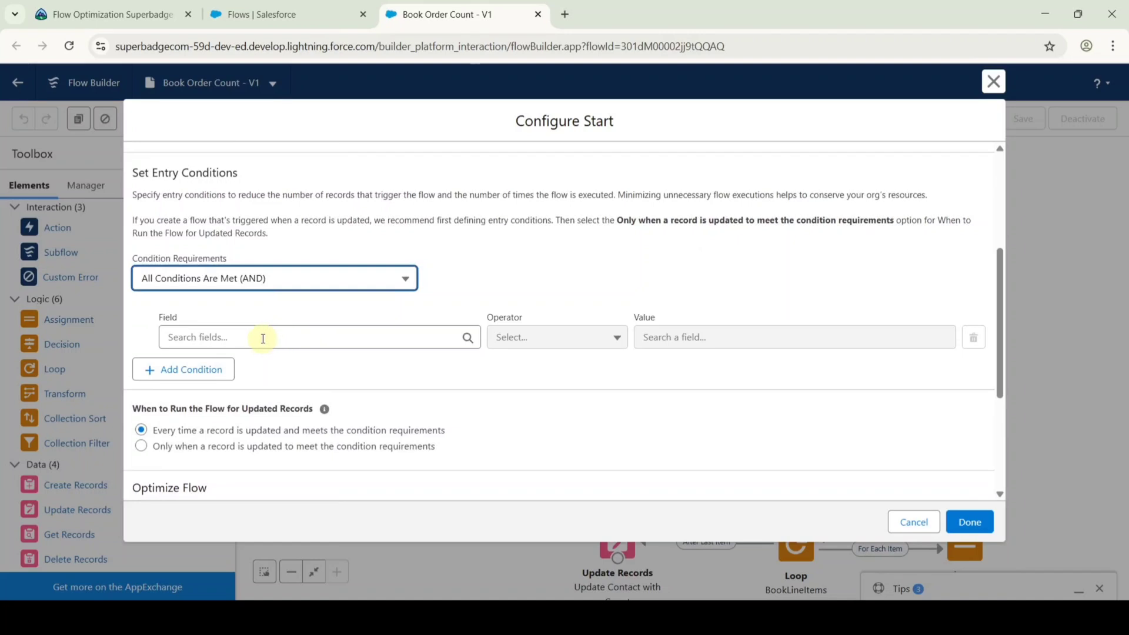
pyautogui.click(263, 339)
pyautogui.write('impo')
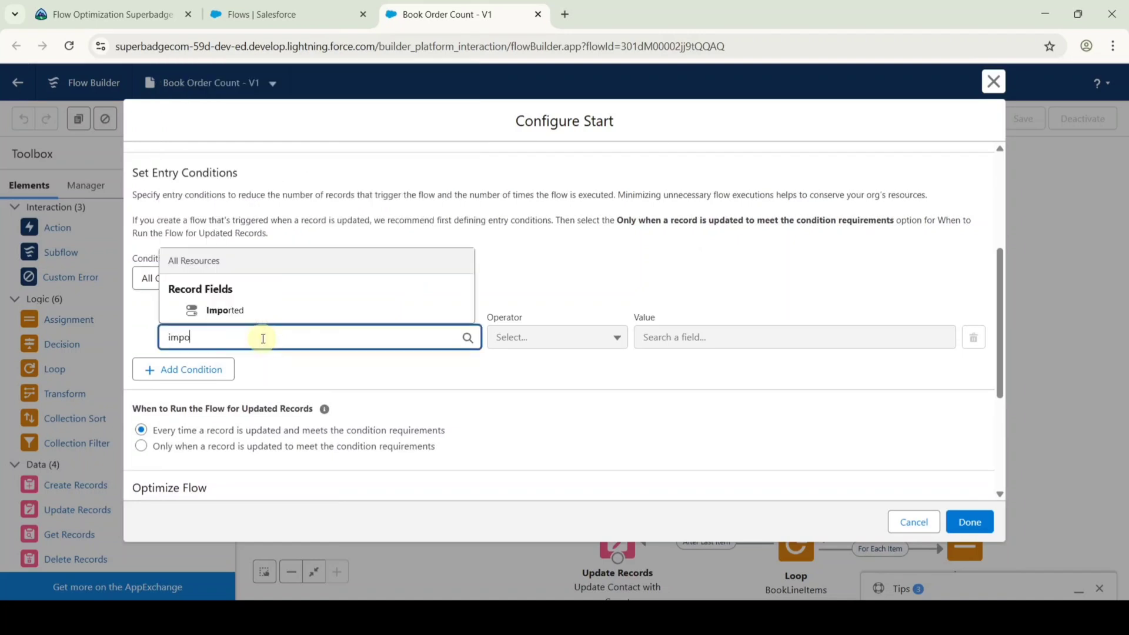
pyautogui.click(253, 311)
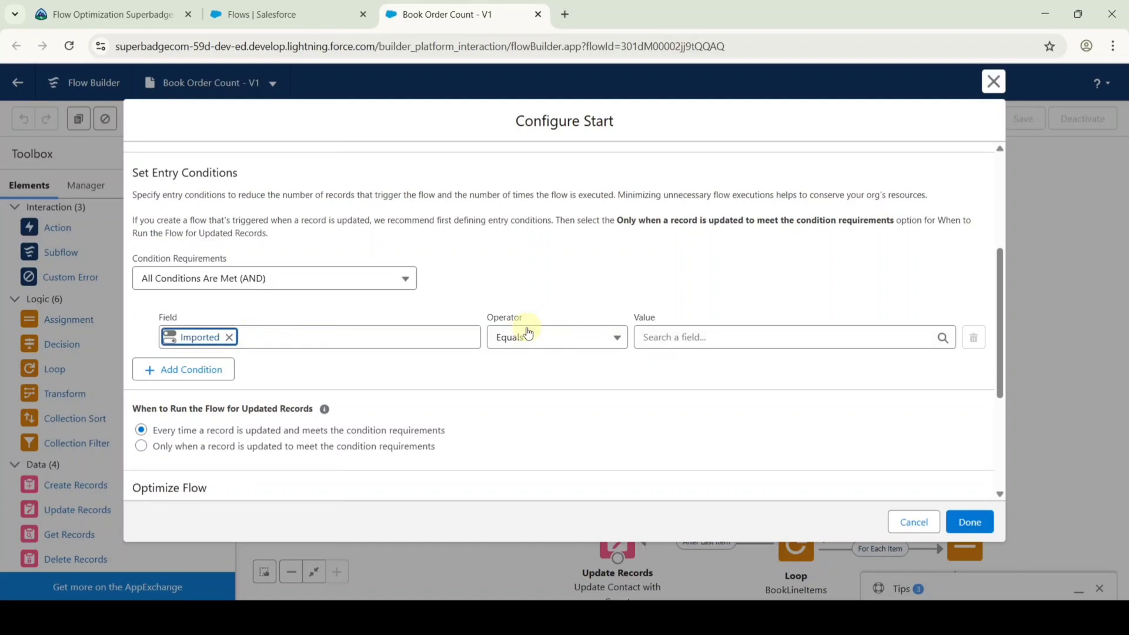
pyautogui.click(672, 339)
pyautogui.write('fa')
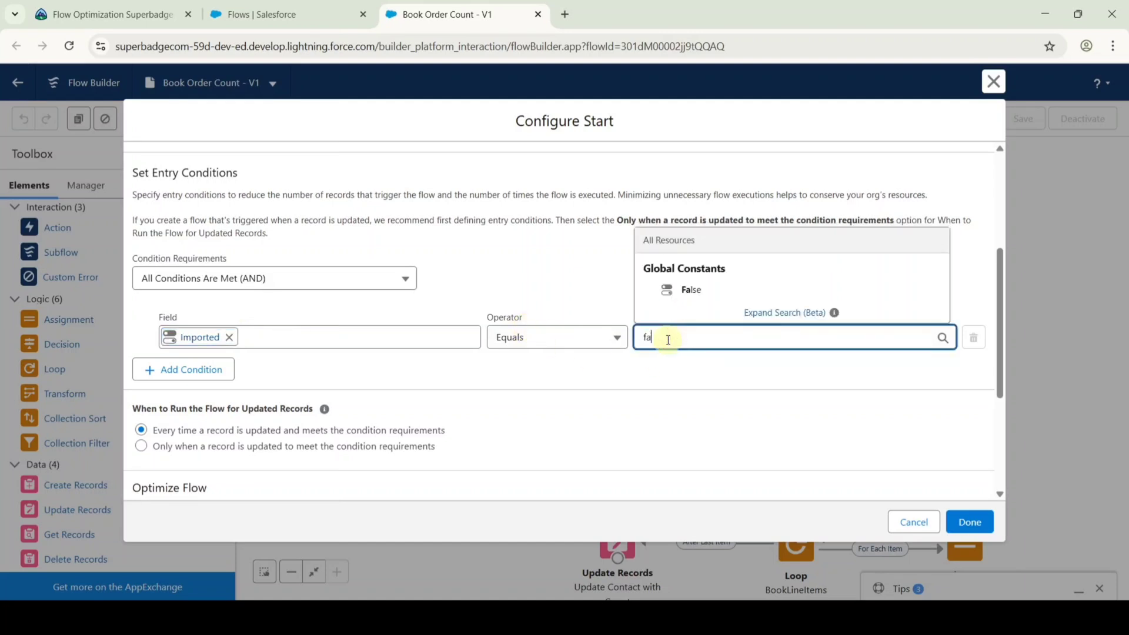
pyautogui.click(684, 289)
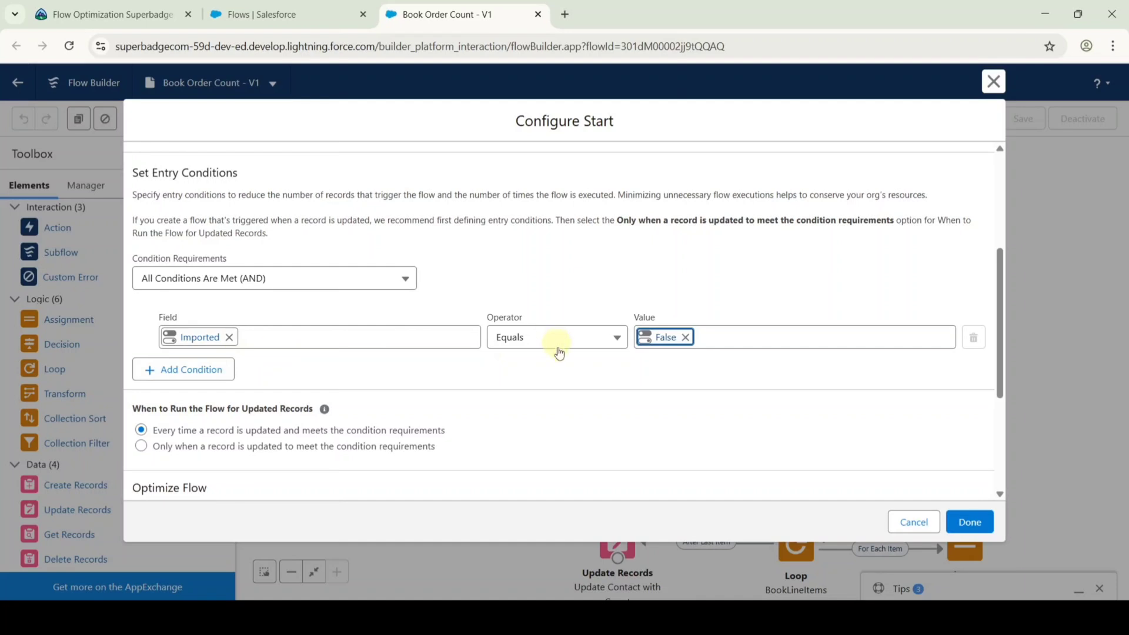
pyautogui.click(969, 521)
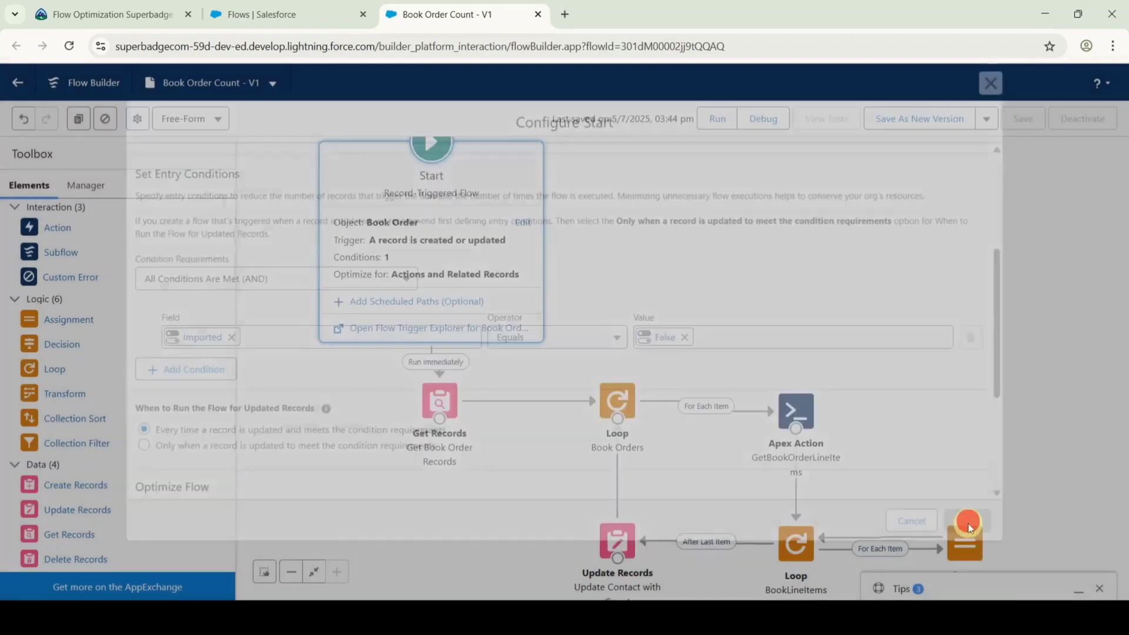
pyautogui.scroll(-1, 729, 318)
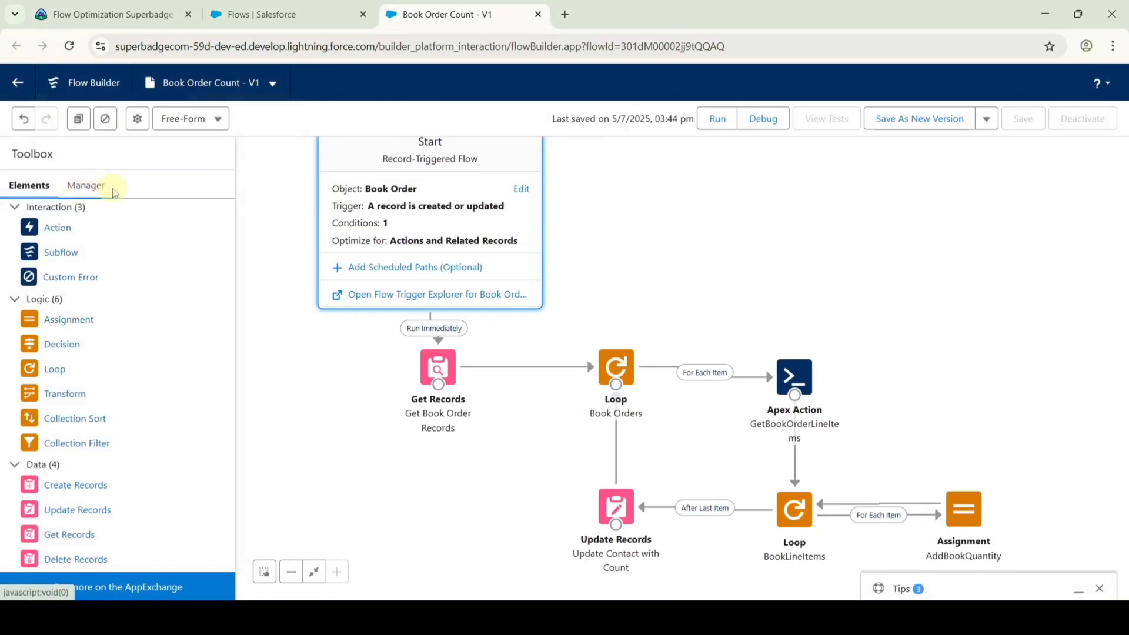
# Start a new Formula resource from the Manager panel.
pyautogui.click(85, 187)
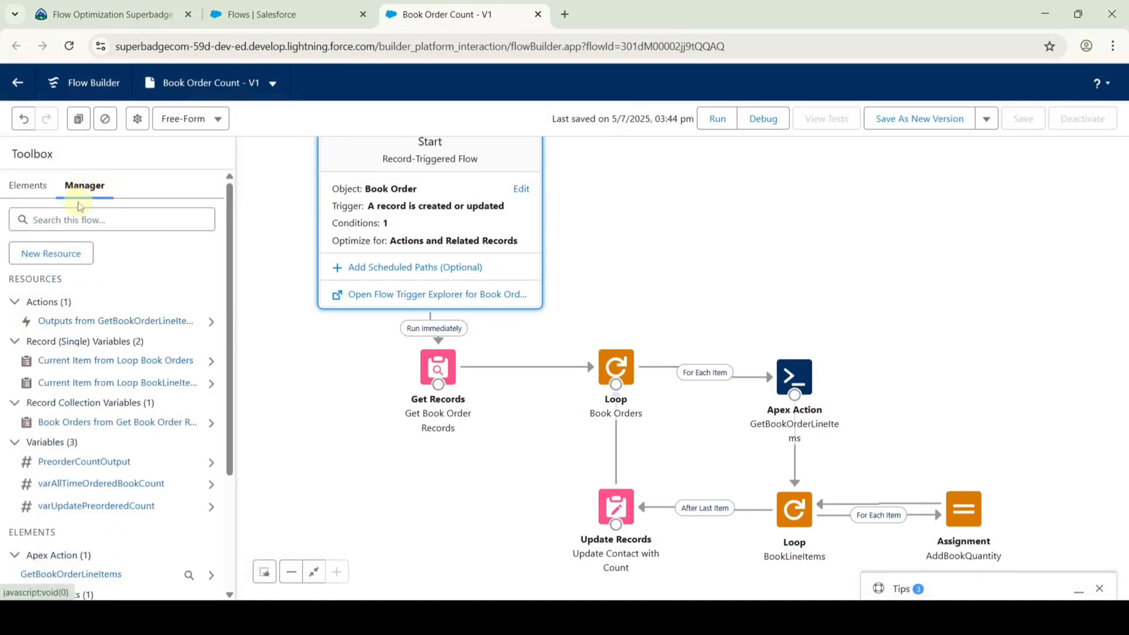
pyautogui.click(43, 251)
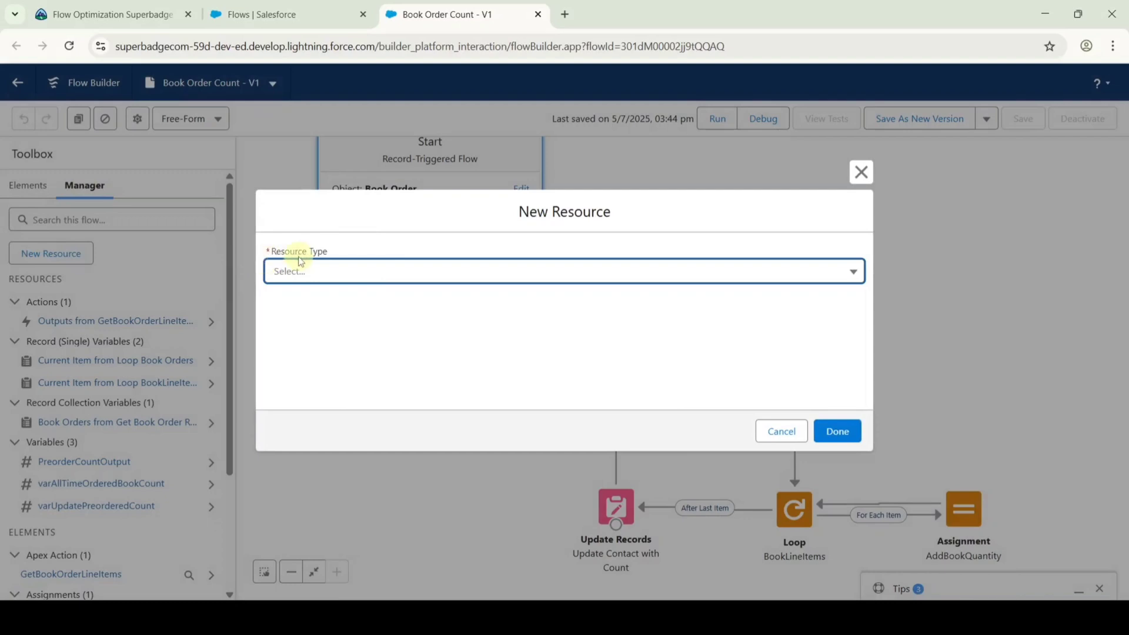
pyautogui.click(367, 273)
pyautogui.click(345, 368)
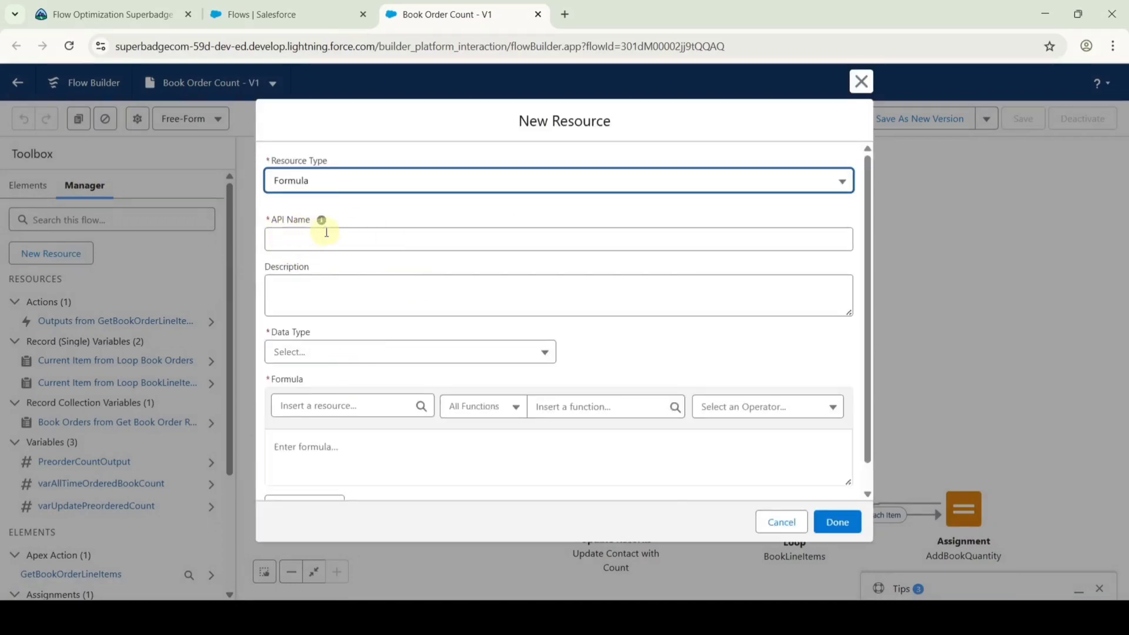
# Name the formula PreorderedBookCount, copied from the instructions, as a Number with 0 decimals.
pyautogui.click(120, 22)
pyautogui.scroll(-2, 711, 330)
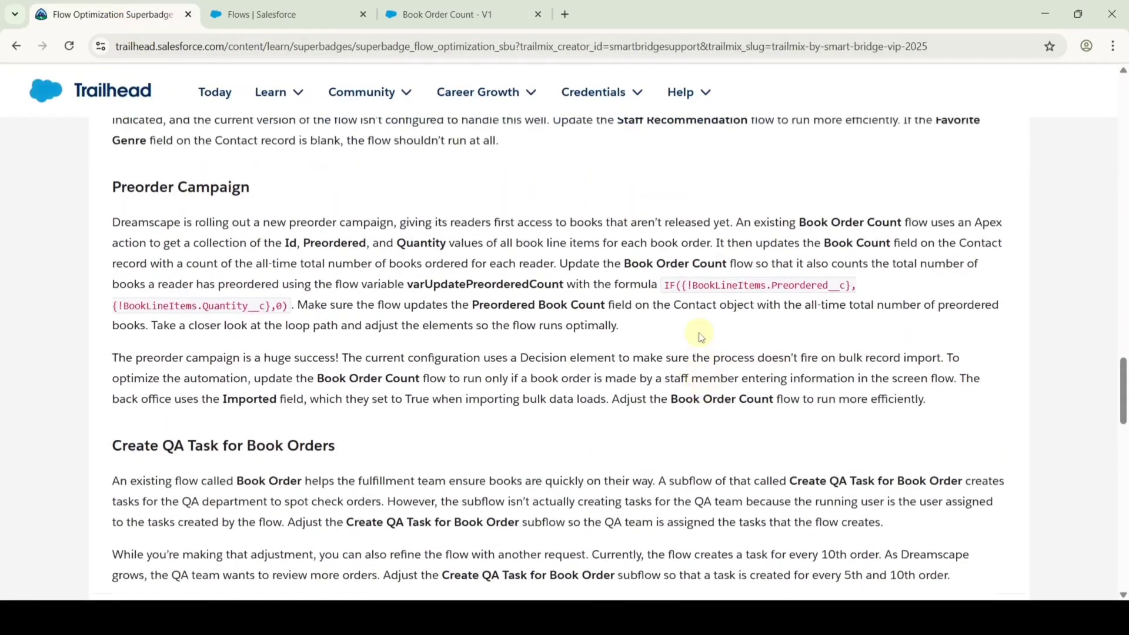
pyautogui.moveTo(474, 323); pyautogui.dragTo(595, 322)
pyautogui.rightClick(579, 321)
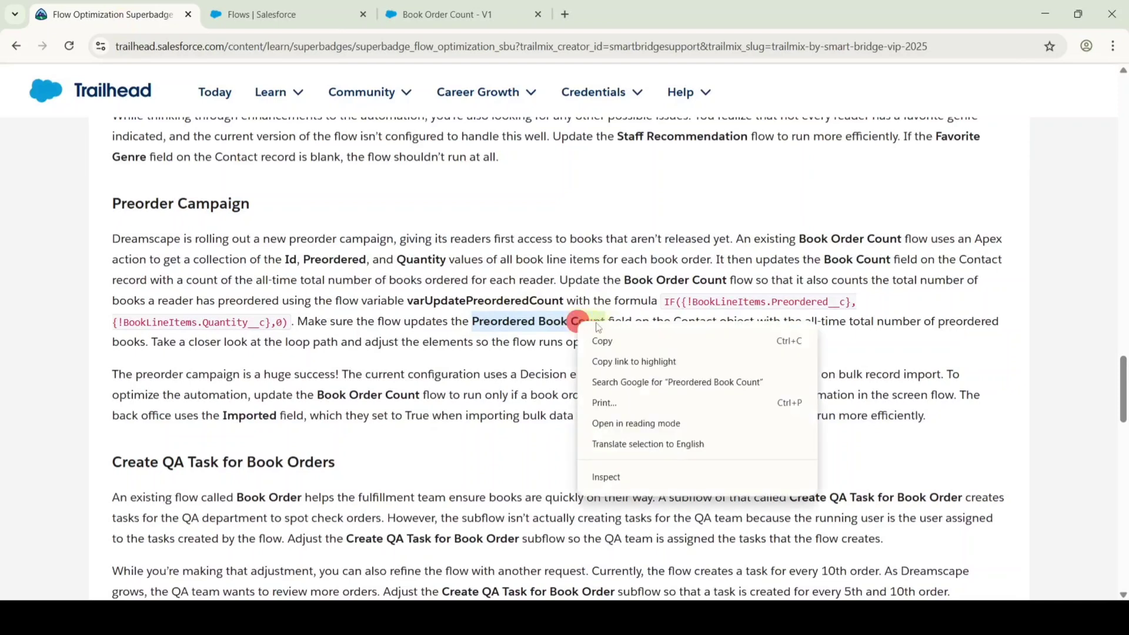
pyautogui.click(599, 339)
pyautogui.click(454, 7)
pyautogui.click(346, 236)
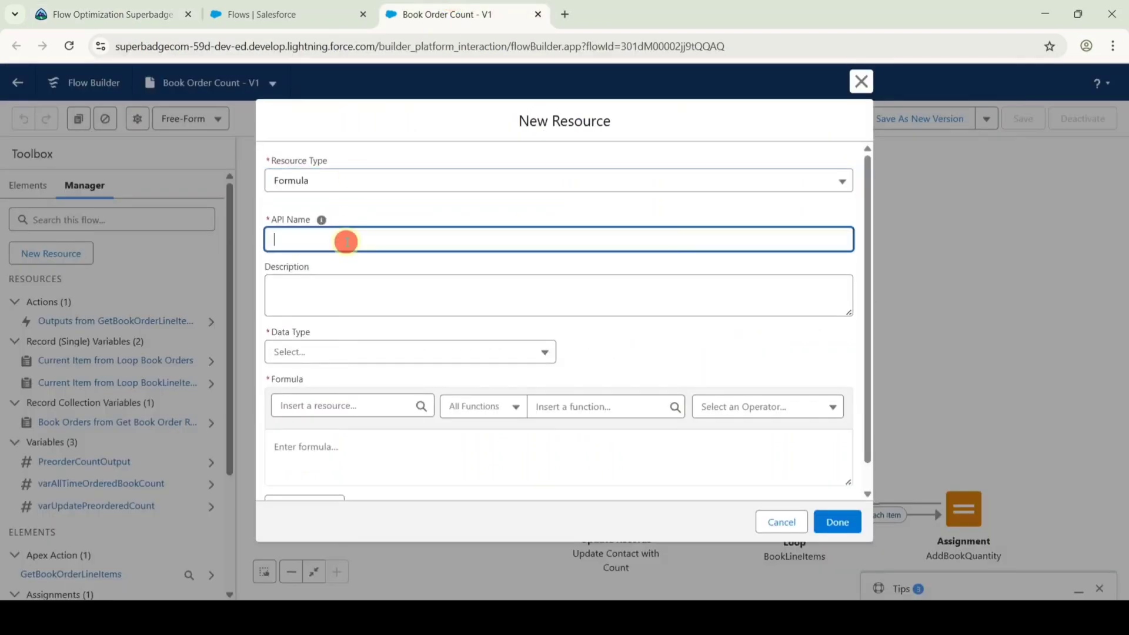
pyautogui.hotkey('ctrl', 'v')
pyautogui.click(355, 214)
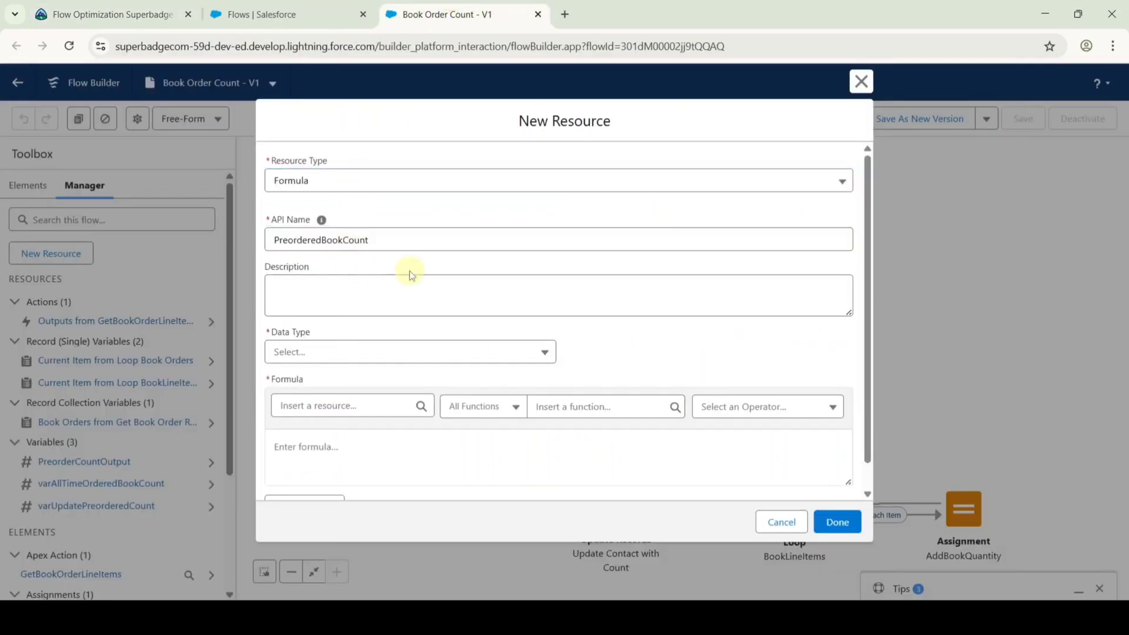
pyautogui.click(327, 350)
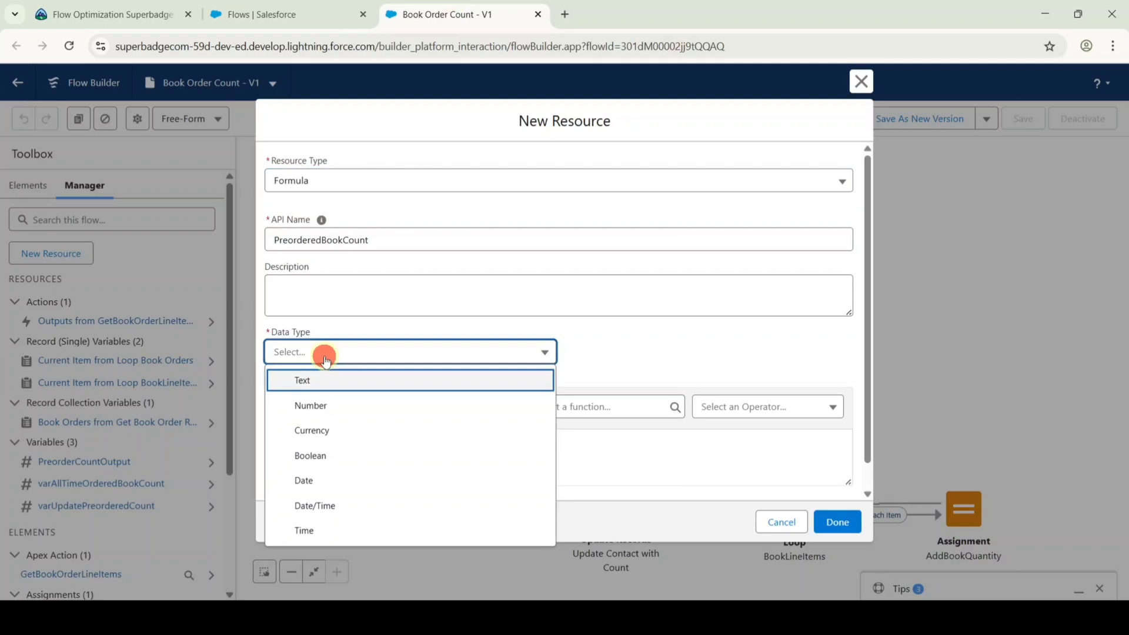
pyautogui.click(325, 404)
pyautogui.scroll(-1, 411, 353)
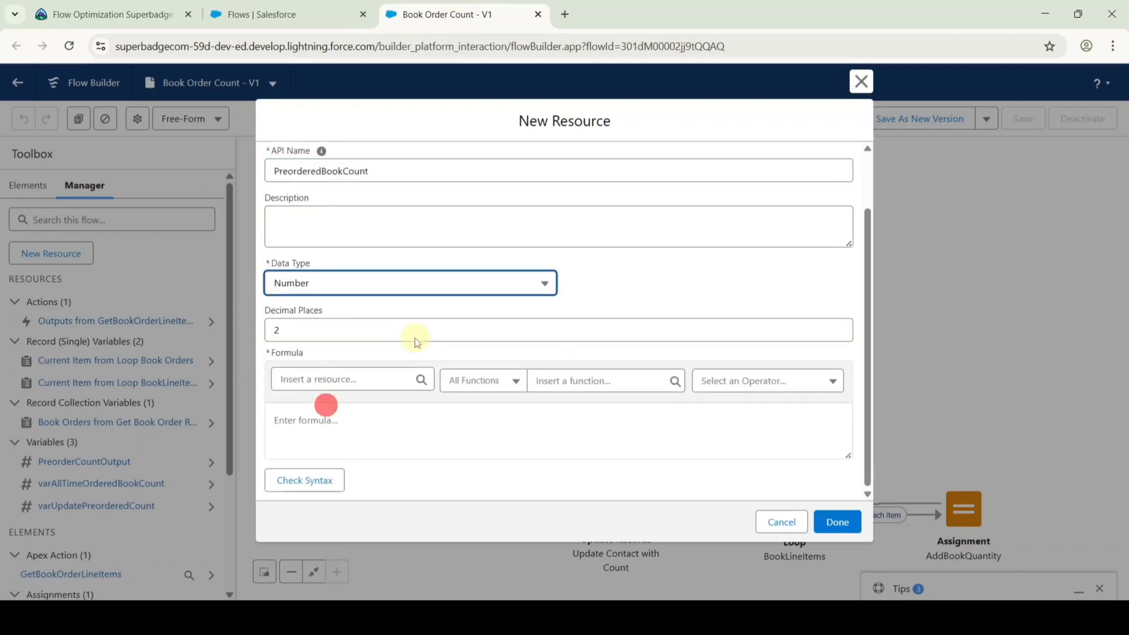
pyautogui.click(297, 331)
pyautogui.write('0')
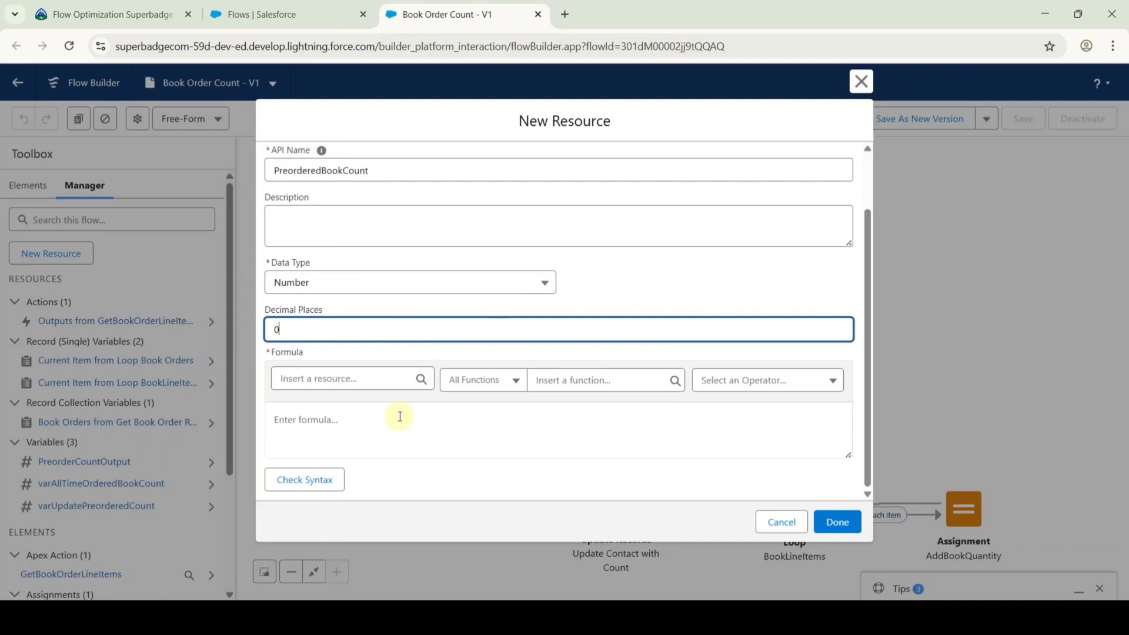
# Paste the IF Preordered/Quantity formula from the instructions, check syntax, and save it.
pyautogui.click(115, 15)
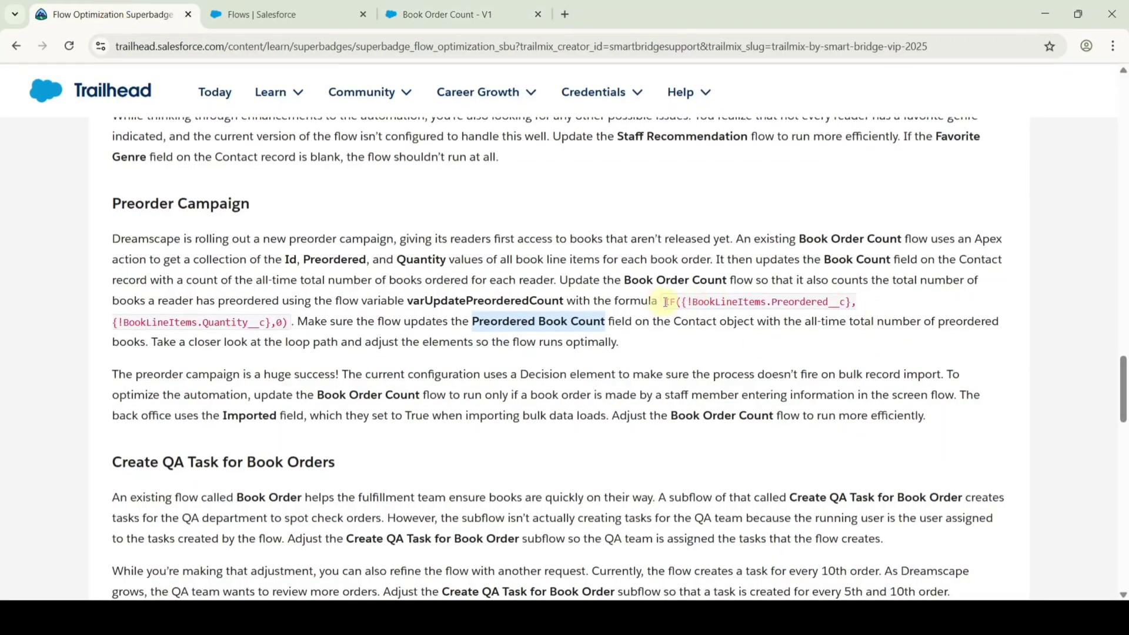
pyautogui.moveTo(663, 302); pyautogui.dragTo(623, 368)
pyautogui.click(445, 13)
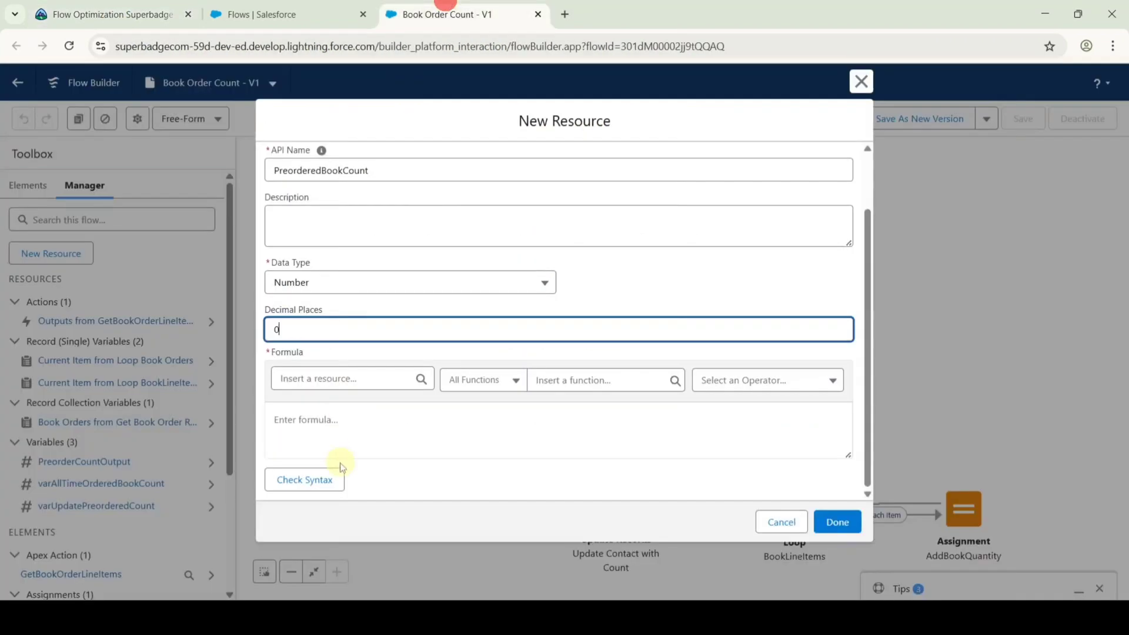
pyautogui.click(336, 419)
pyautogui.hotkey('ctrl', 'v')
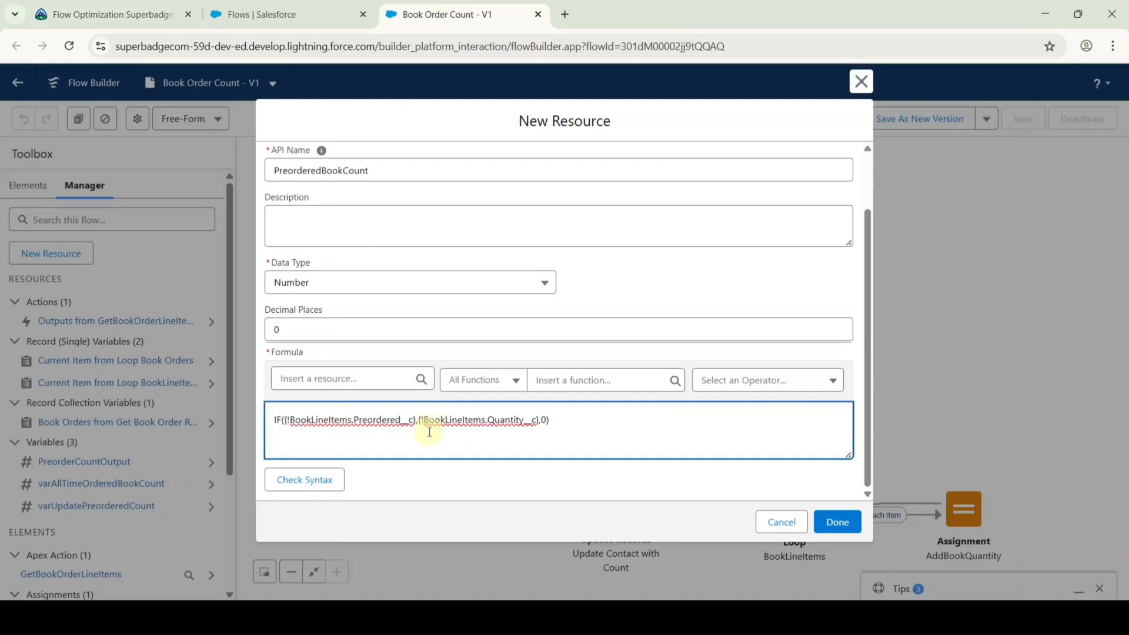
pyautogui.click(300, 483)
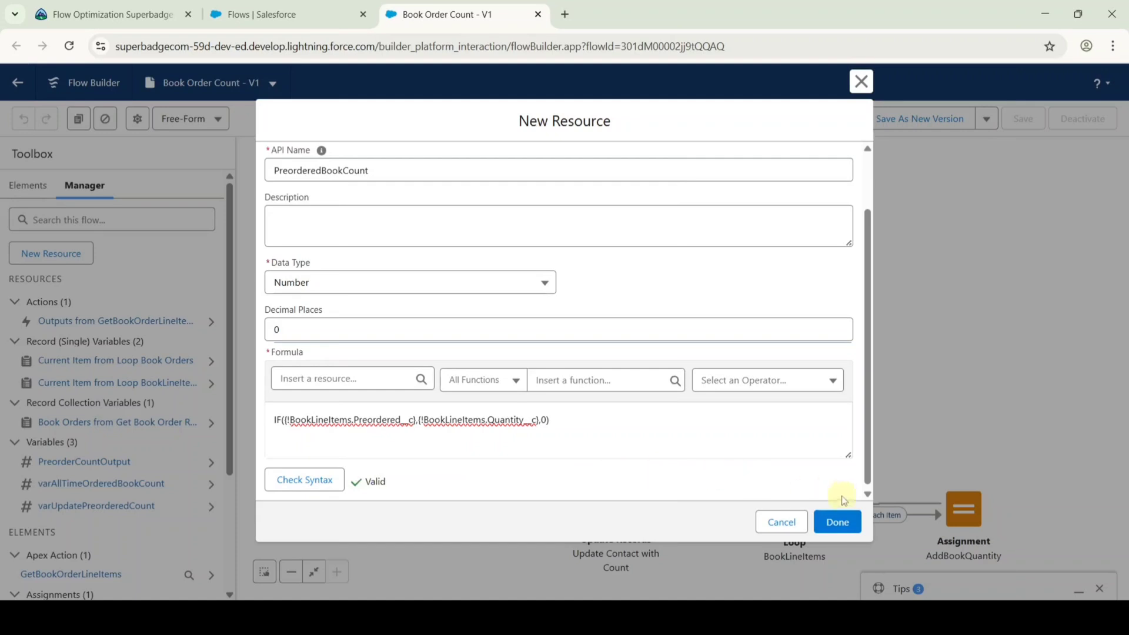
pyautogui.click(841, 525)
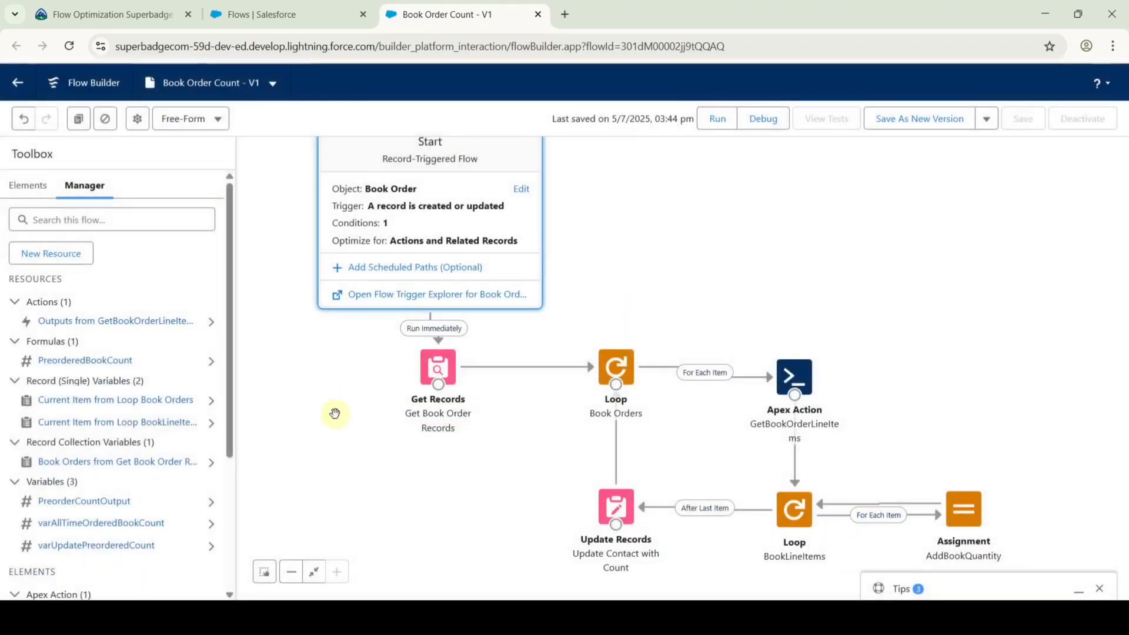
# Add an AddBookQuantity row: varUpdatePreorderedCount Add PreorderedBookCount.
pyautogui.scroll(-1, 915, 394)
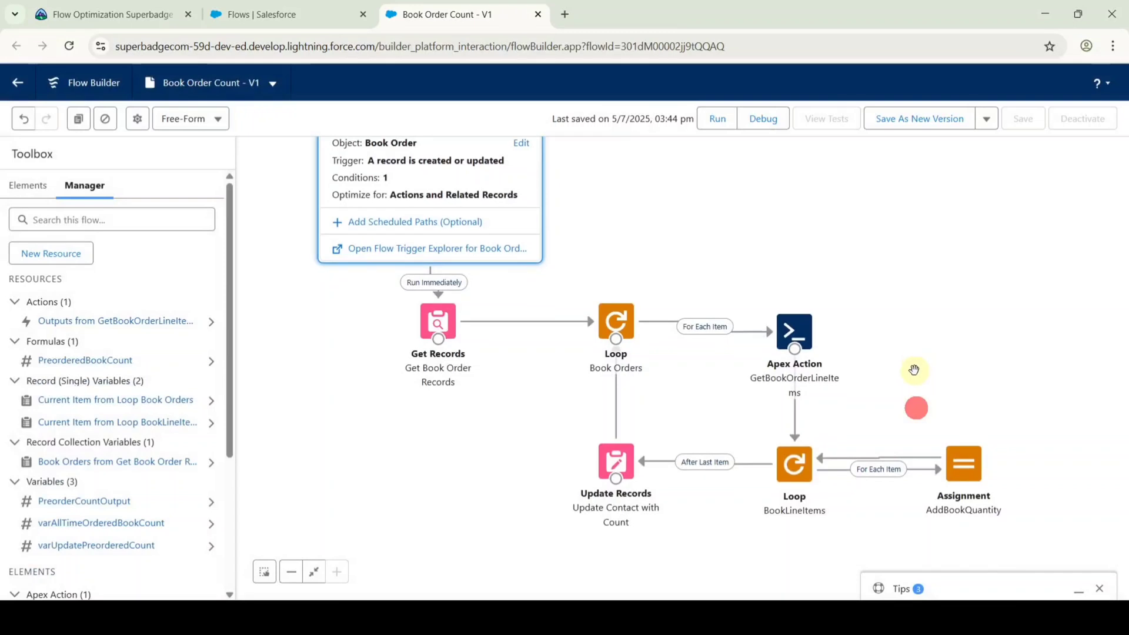
pyautogui.doubleClick(970, 472)
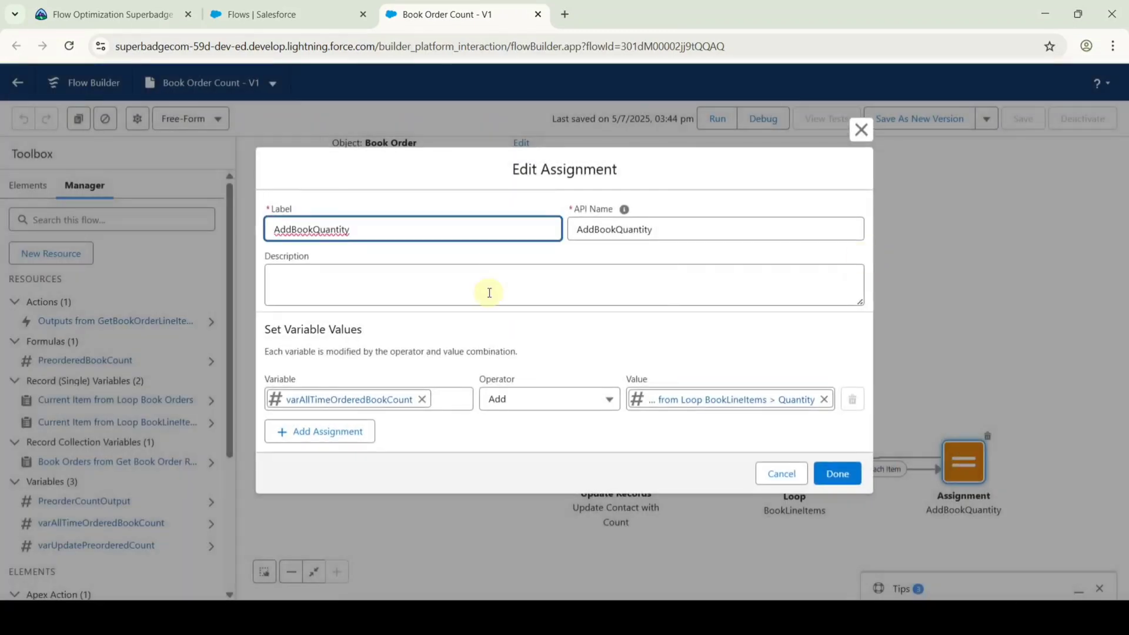
pyautogui.click(335, 439)
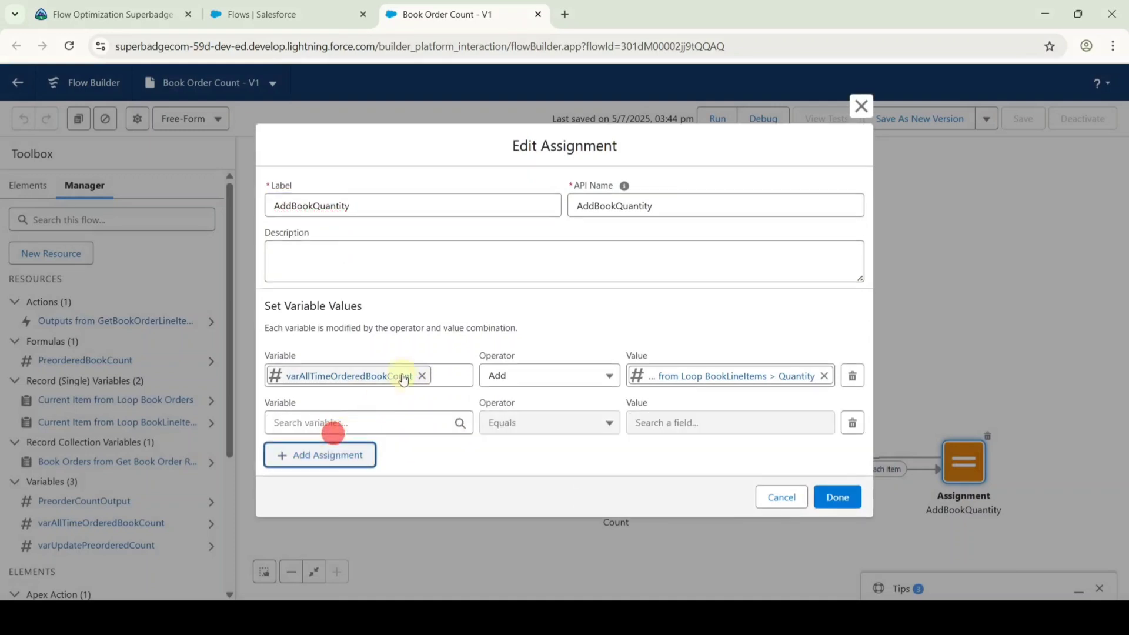
pyautogui.click(347, 420)
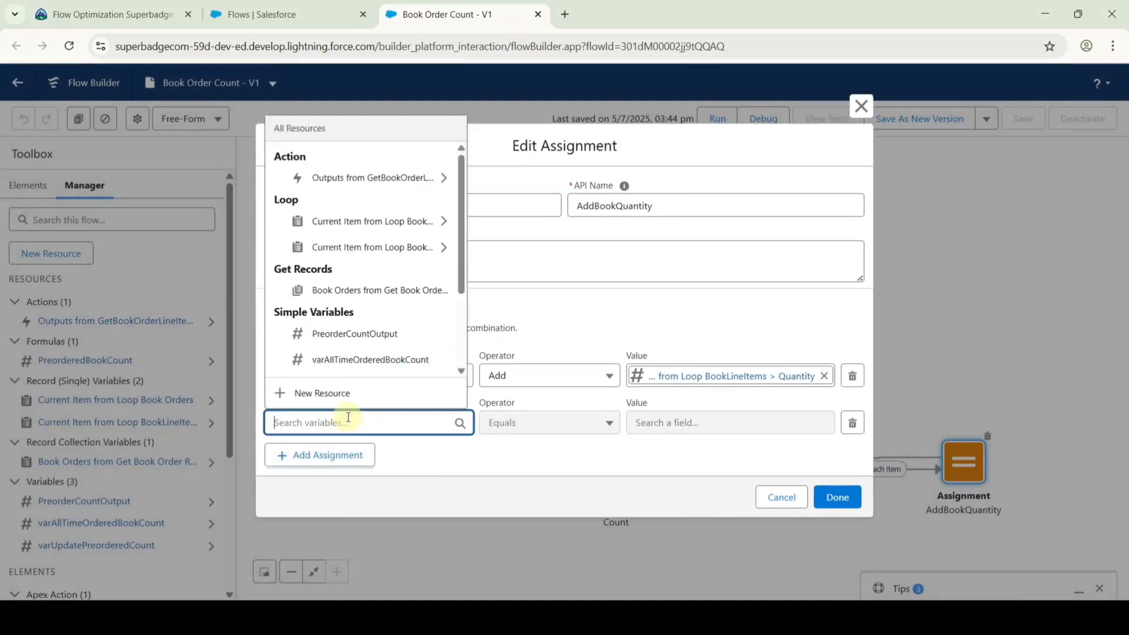
pyautogui.write('var')
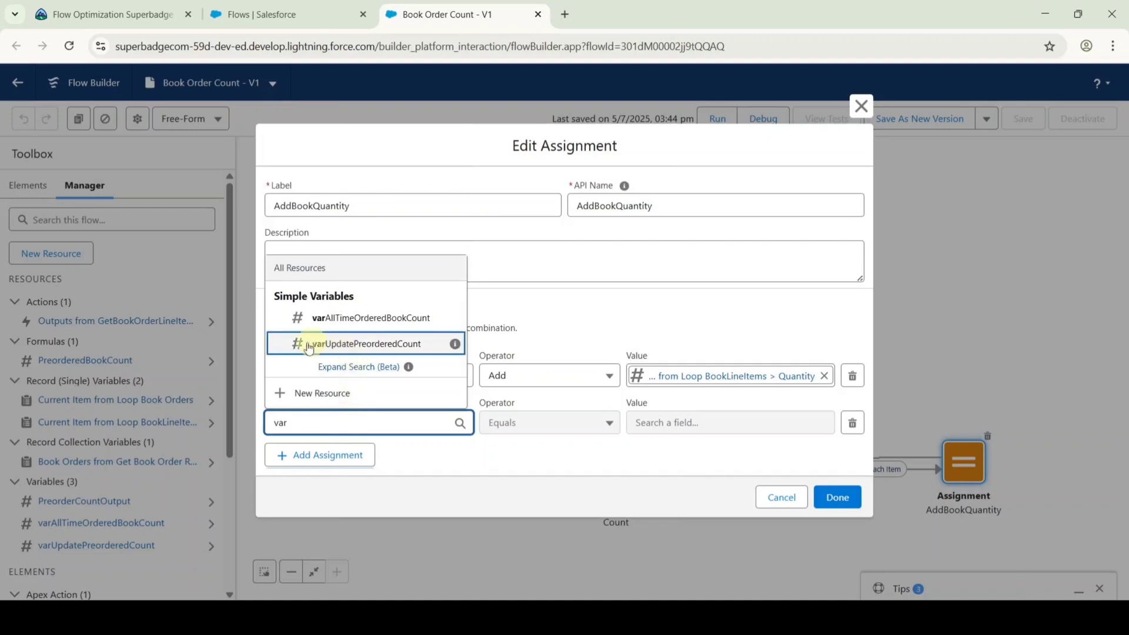
pyautogui.click(355, 350)
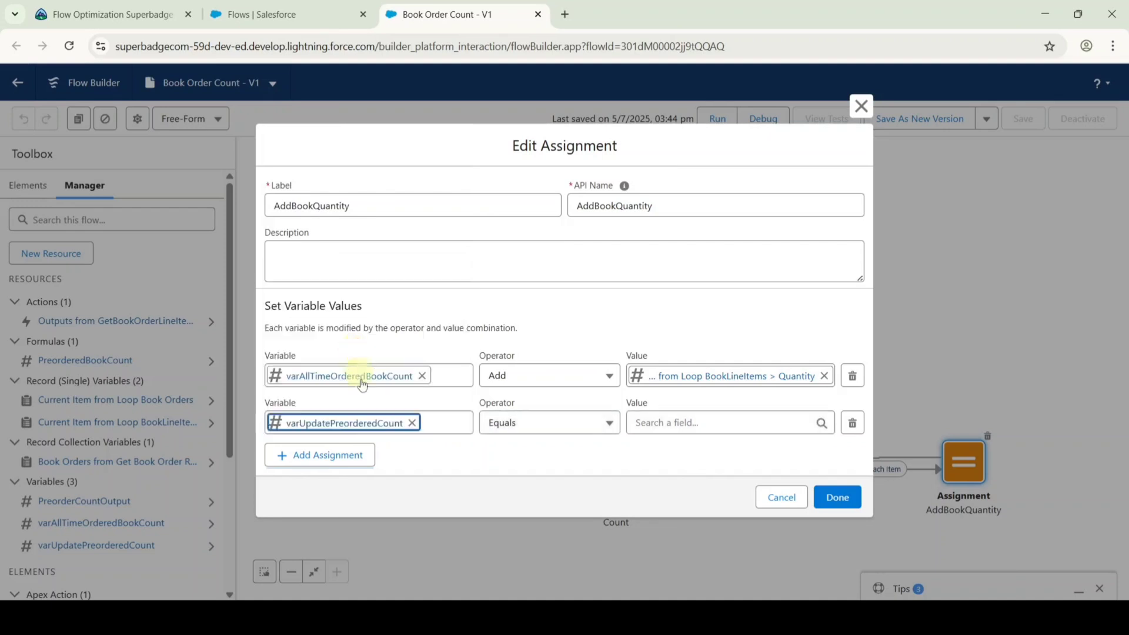
pyautogui.click(520, 424)
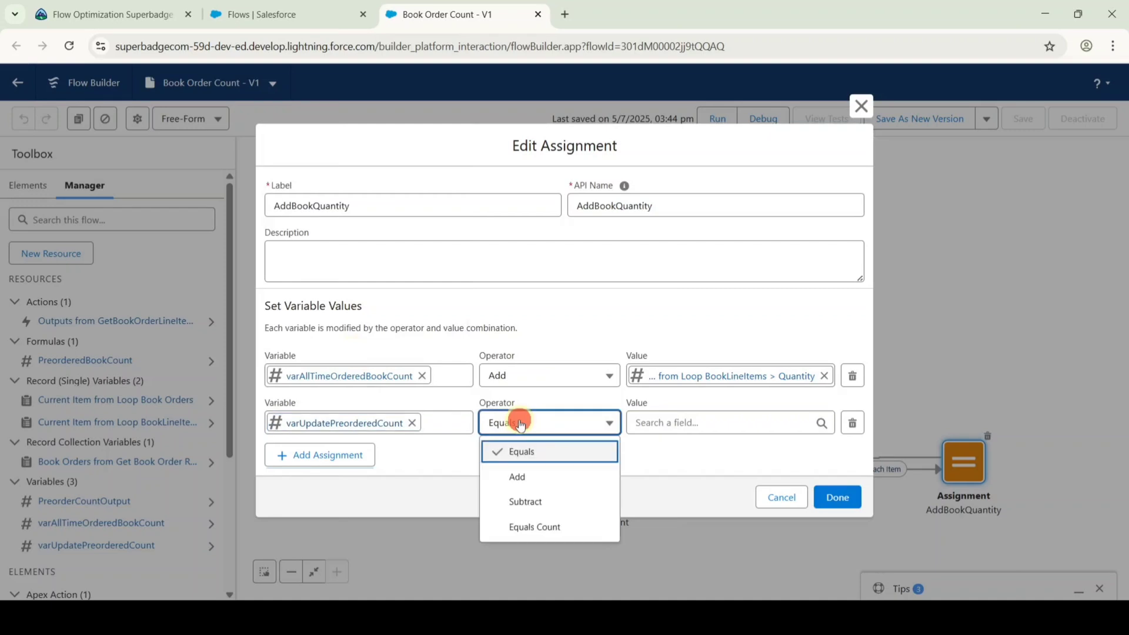
pyautogui.click(528, 477)
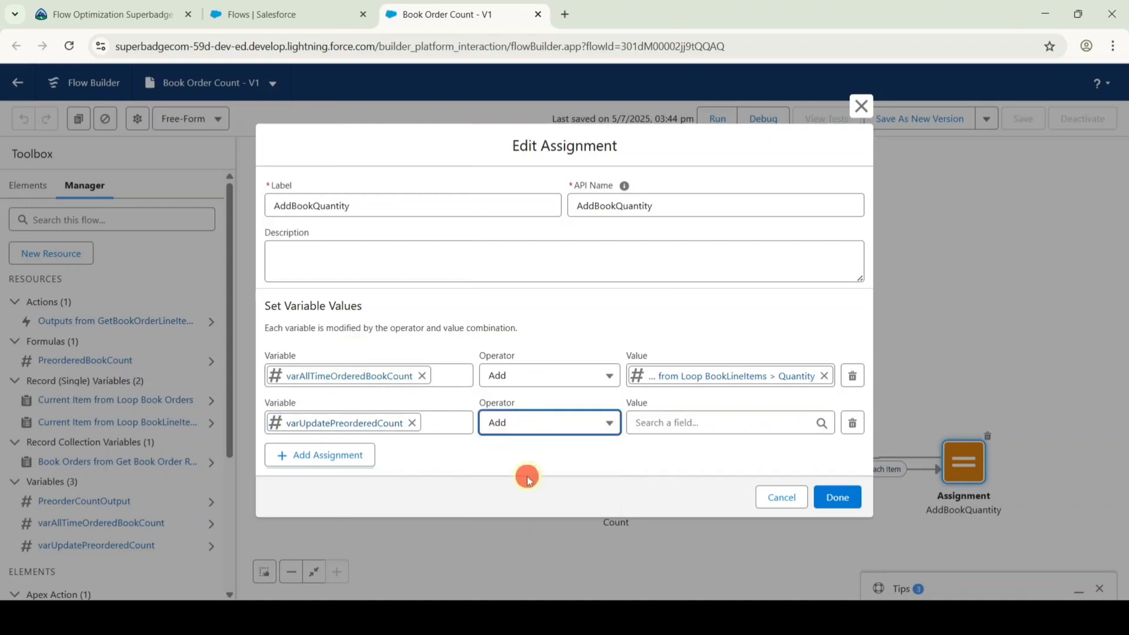
pyautogui.click(666, 422)
pyautogui.write('pre')
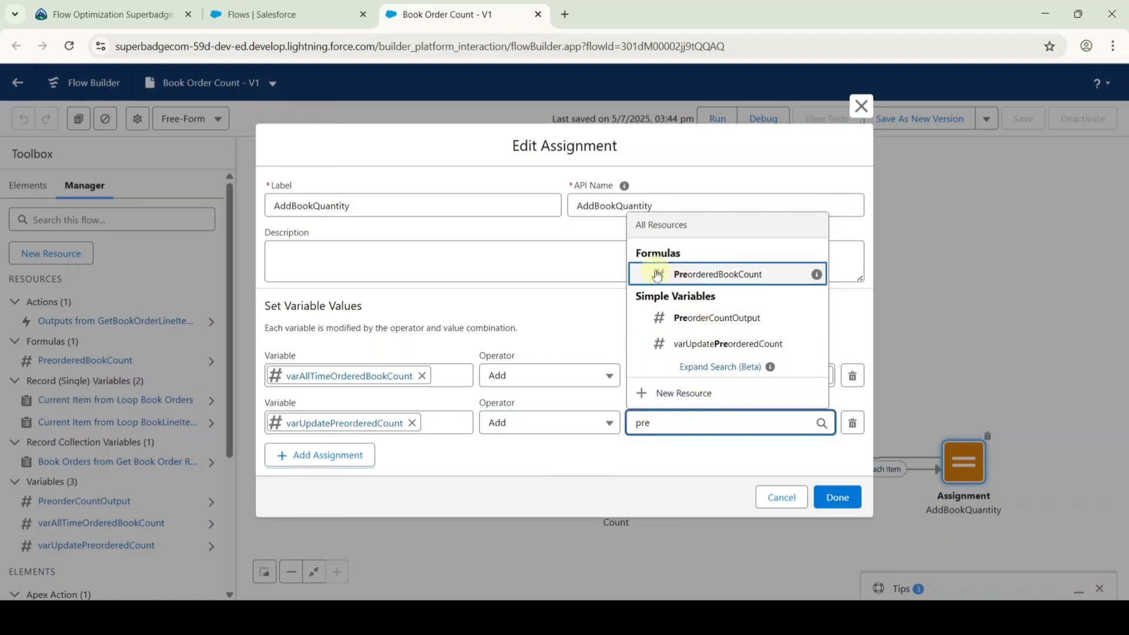
pyautogui.click(694, 273)
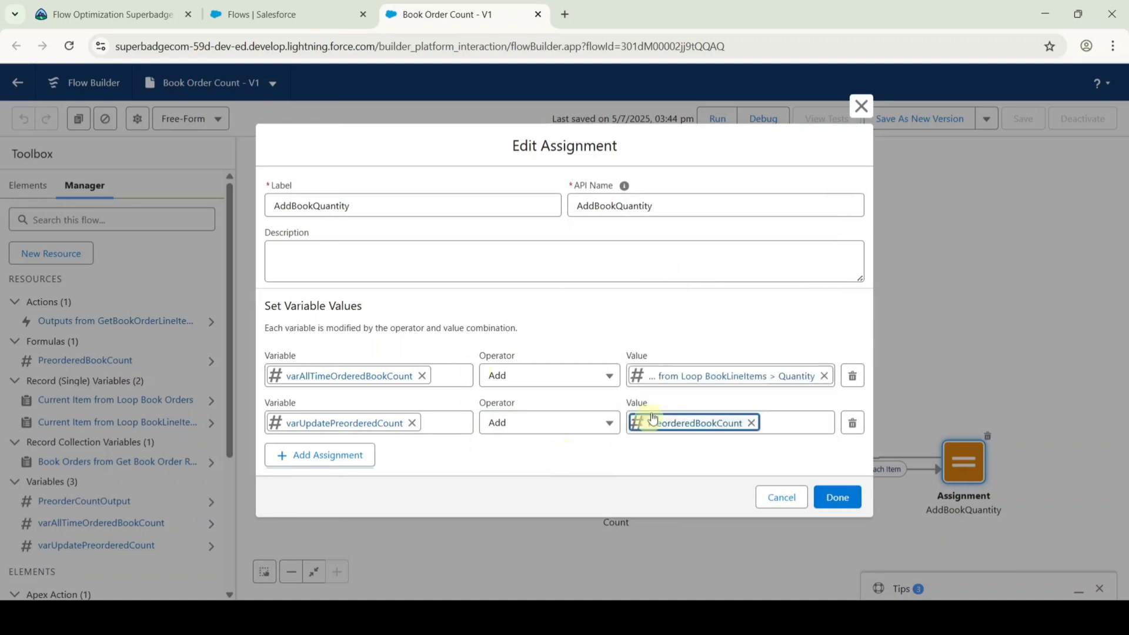
pyautogui.click(839, 499)
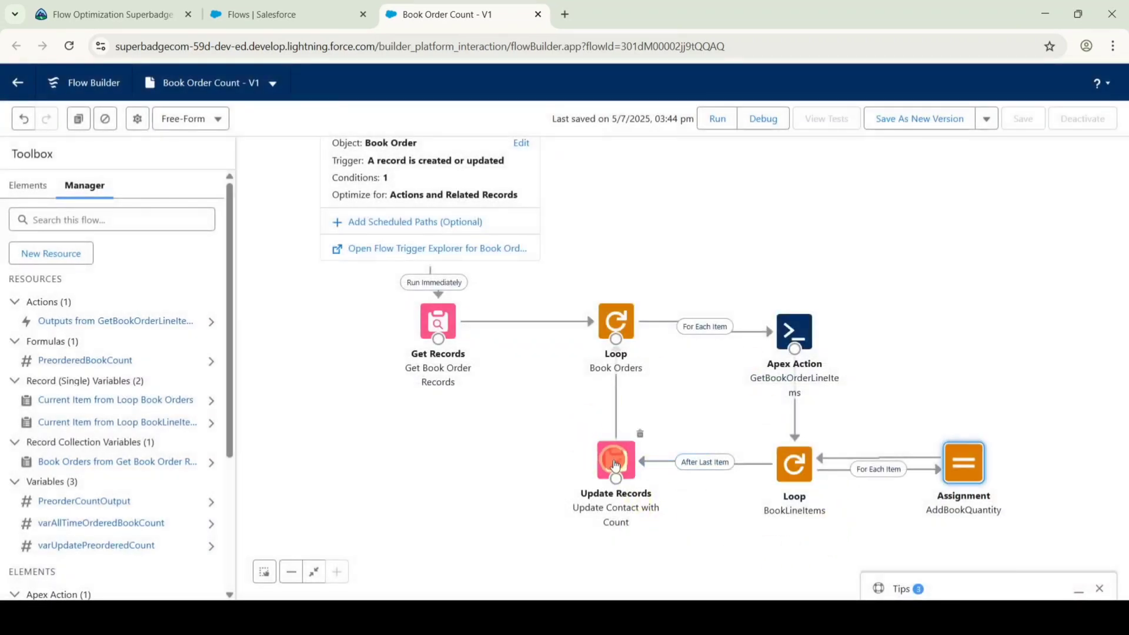
# Add a Preordered Book Count field set to varUpdatePreorderedCount in the Update Contact with Count element.
pyautogui.doubleClick(616, 465)
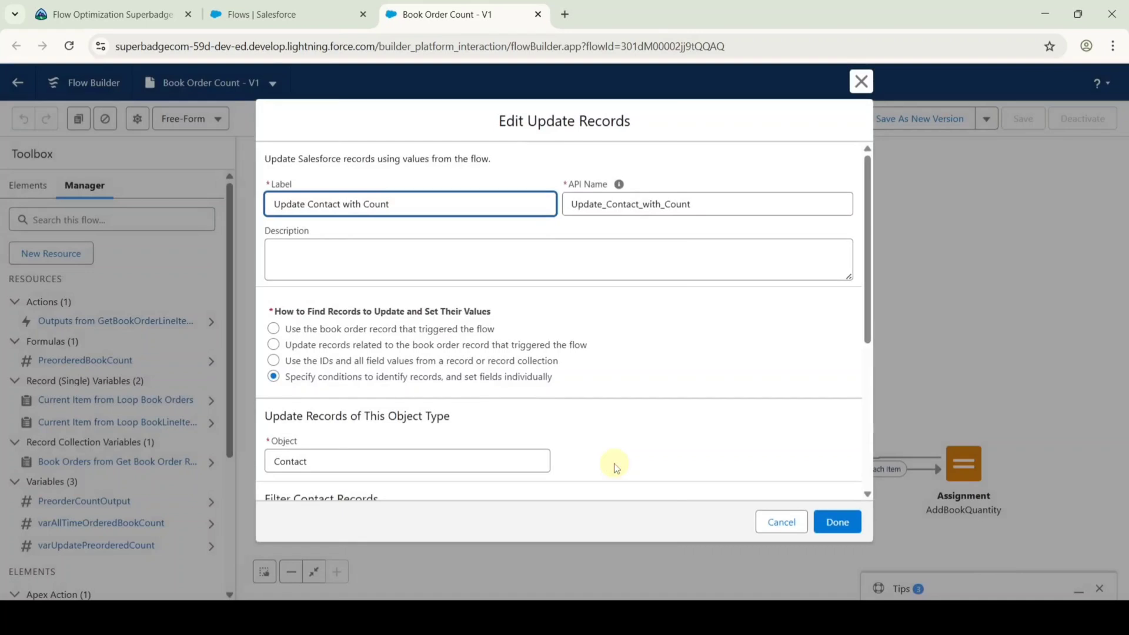
pyautogui.scroll(-5, 472, 353)
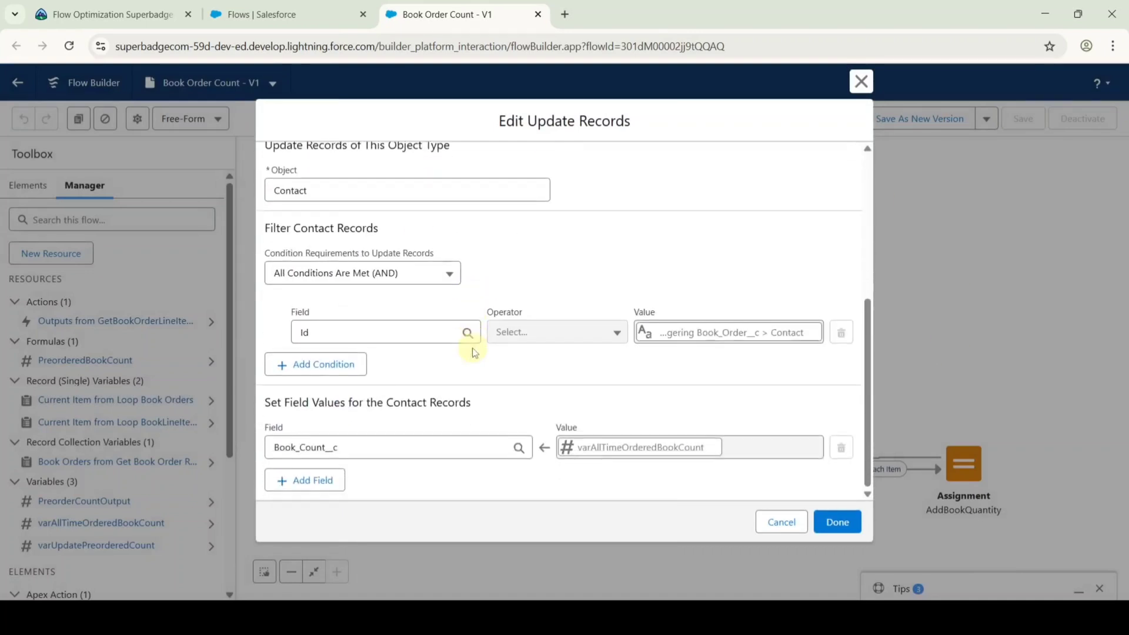
pyautogui.click(312, 484)
pyautogui.scroll(-1, 353, 423)
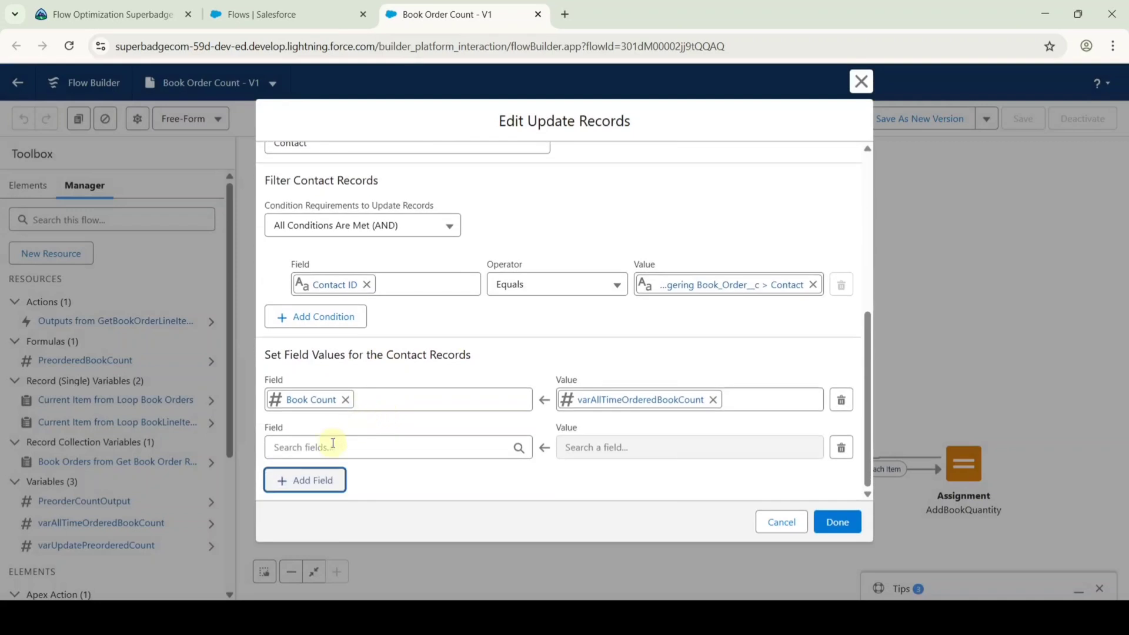
pyautogui.click(333, 447)
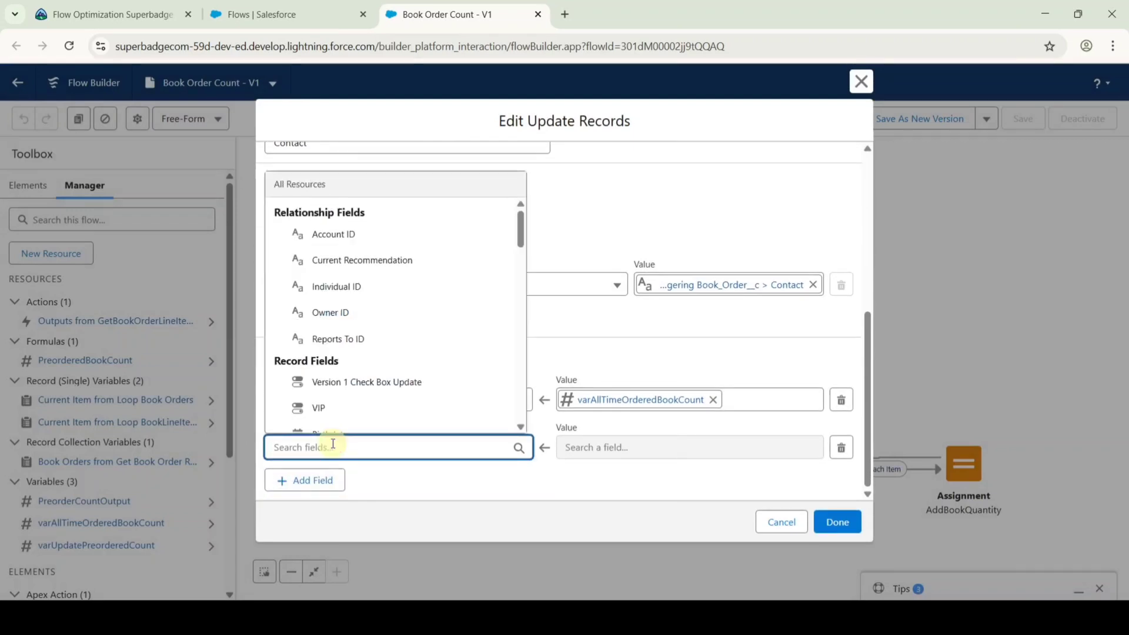
pyautogui.write('pre')
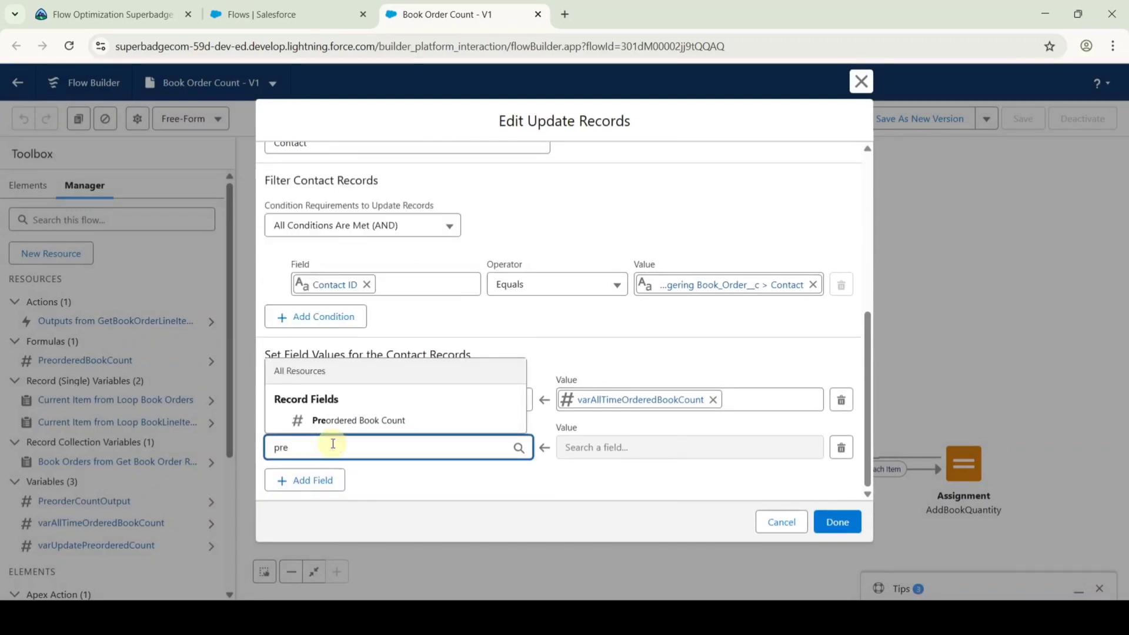
pyautogui.click(330, 420)
pyautogui.click(658, 446)
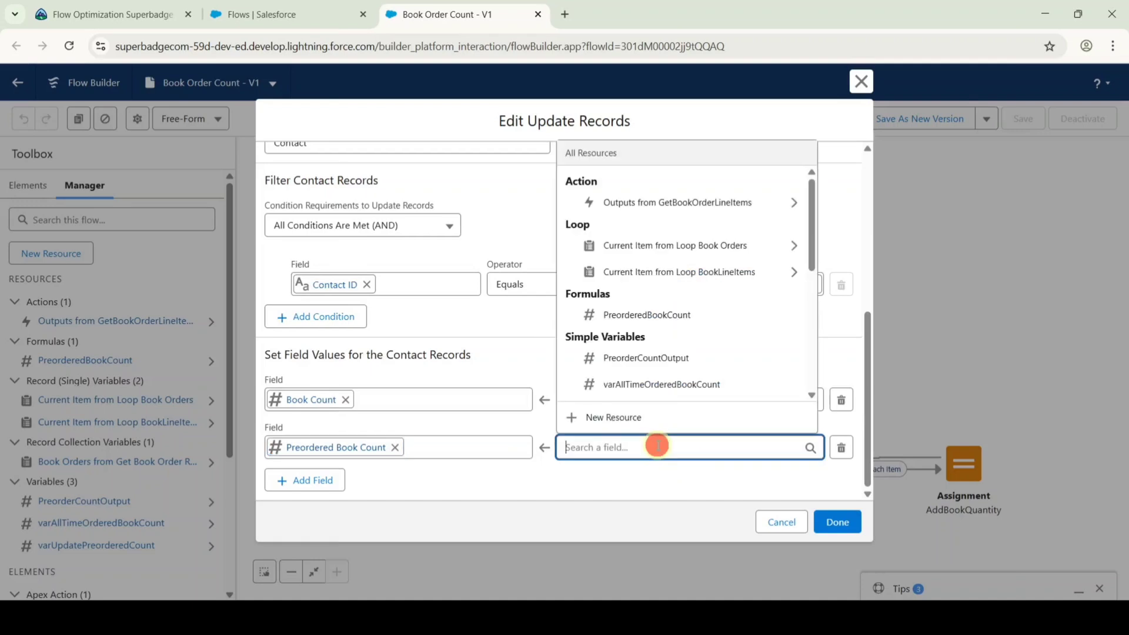
pyautogui.write('var')
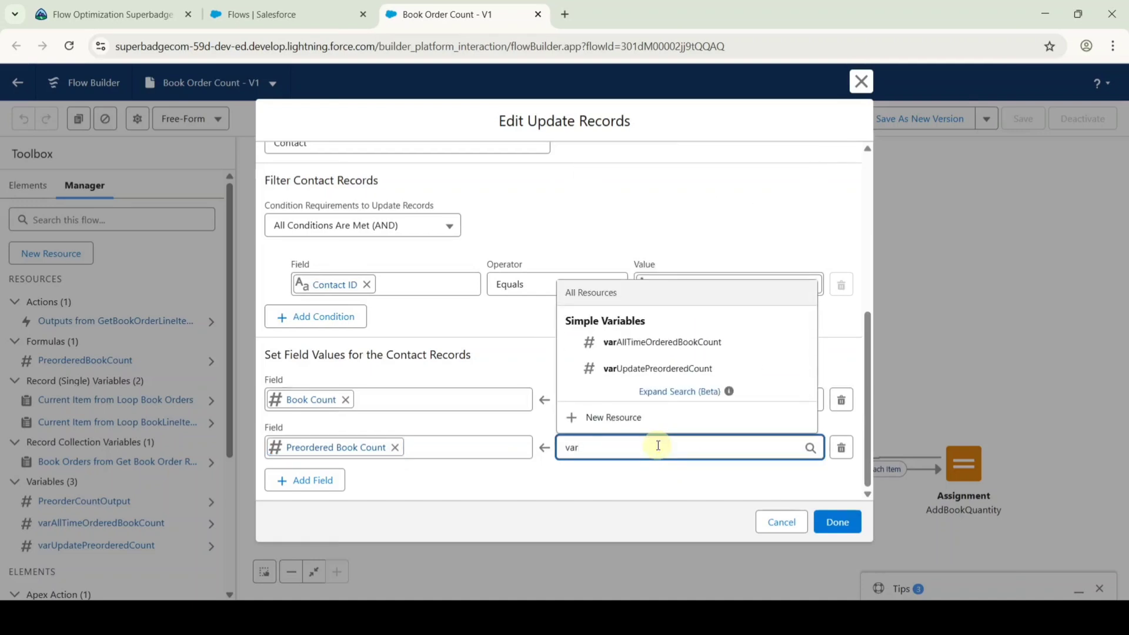
pyautogui.click(611, 374)
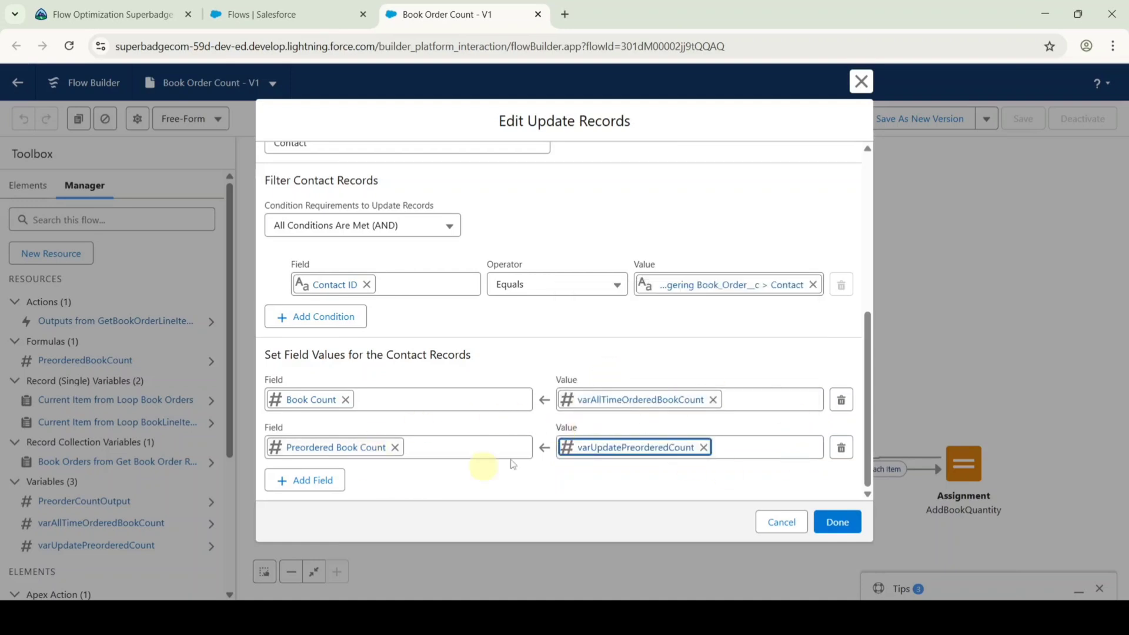
pyautogui.click(837, 521)
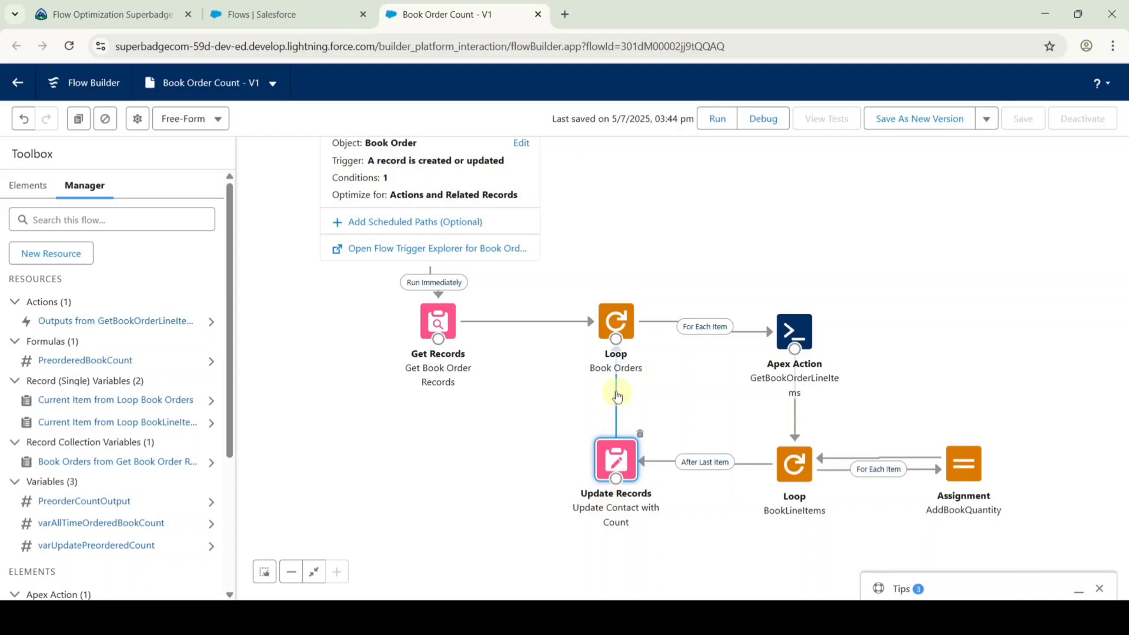
# Delete the Update Records-to-loop connector and route the loop's After Last Item path to the Apex Action.
pyautogui.click(616, 402)
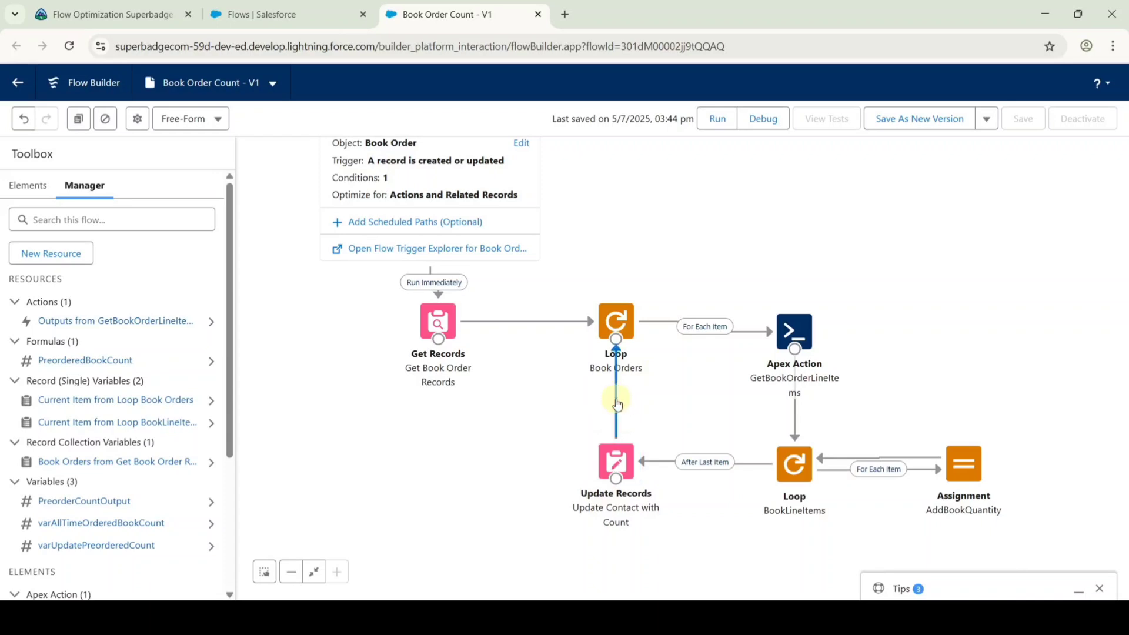
pyautogui.press('Delete')
pyautogui.moveTo(619, 348); pyautogui.dragTo(790, 336)
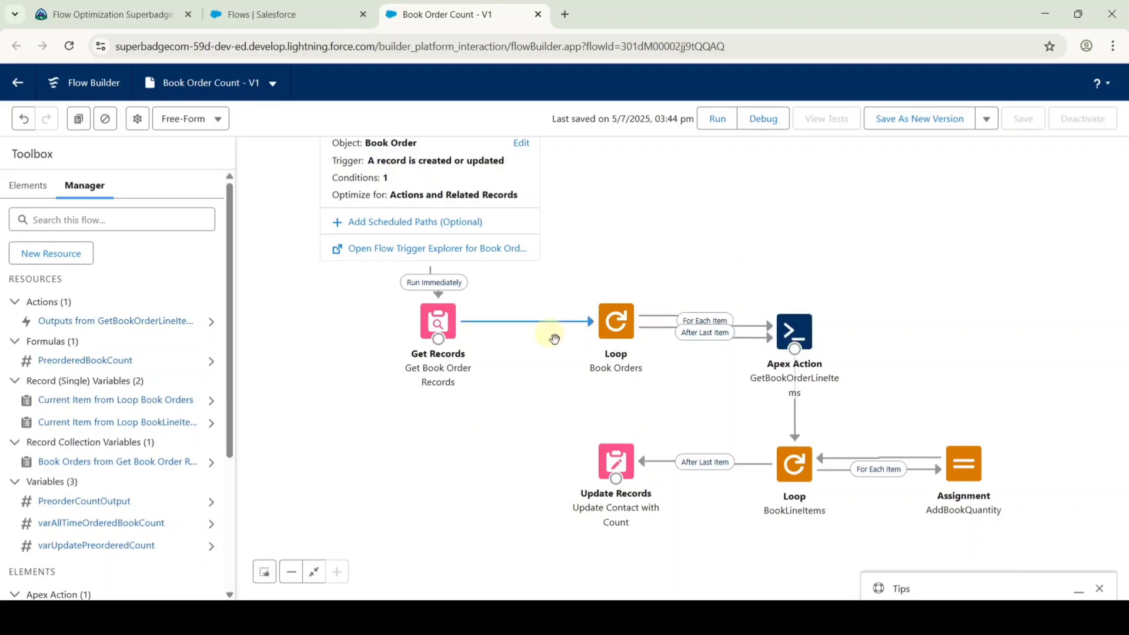
# Save Book Order Count as new version V3, activate it, and go back to Trailhead.
pyautogui.click(915, 117)
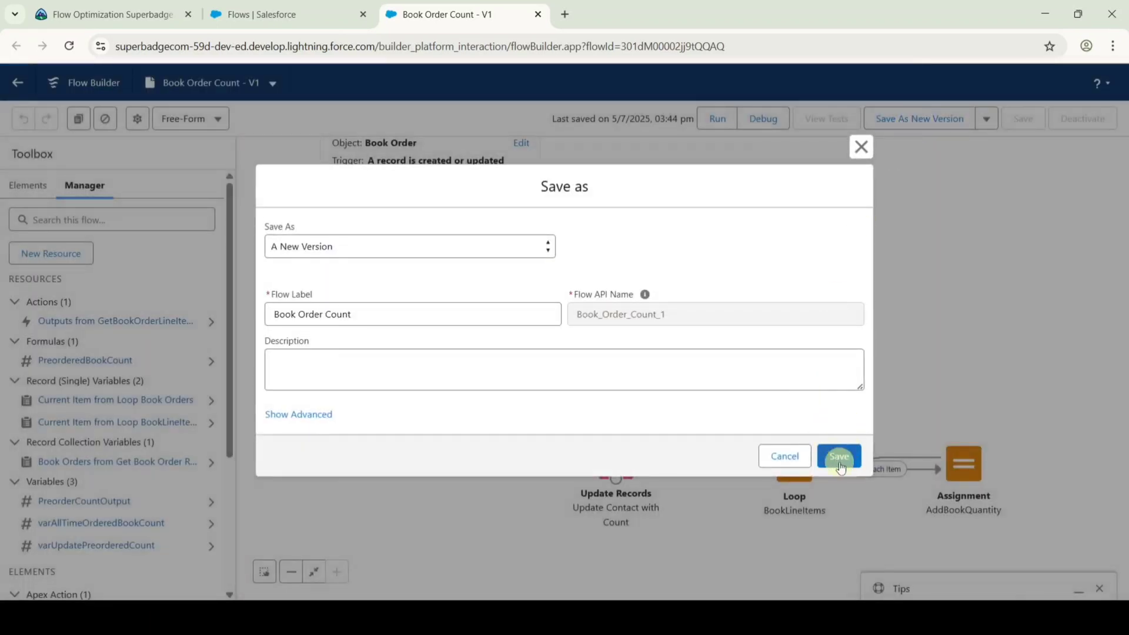
pyautogui.click(843, 458)
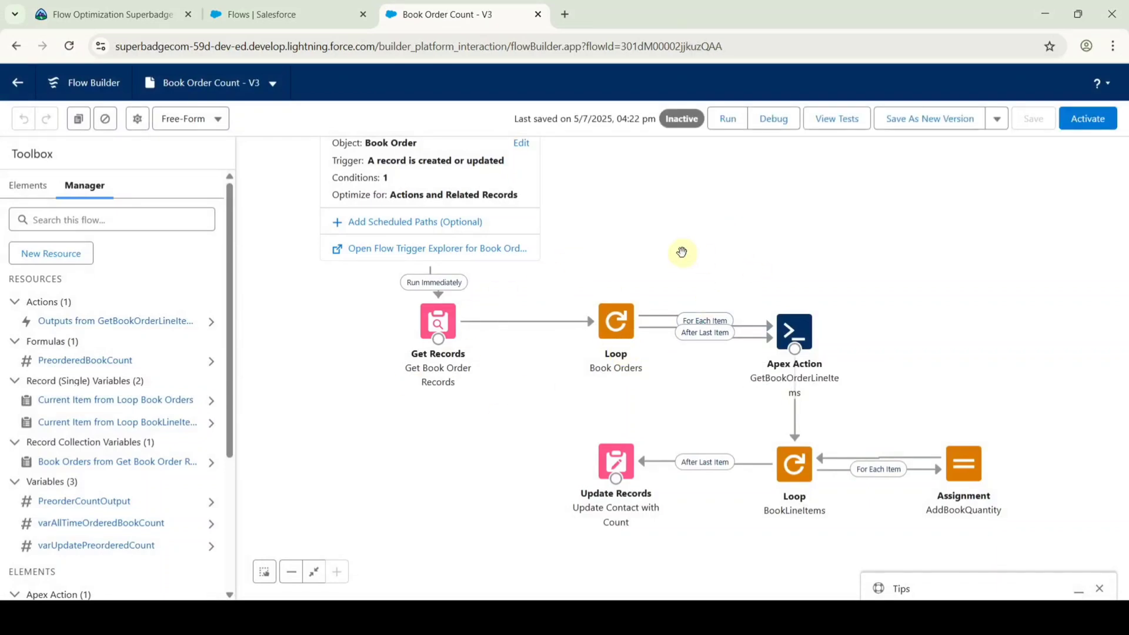
pyautogui.click(1088, 120)
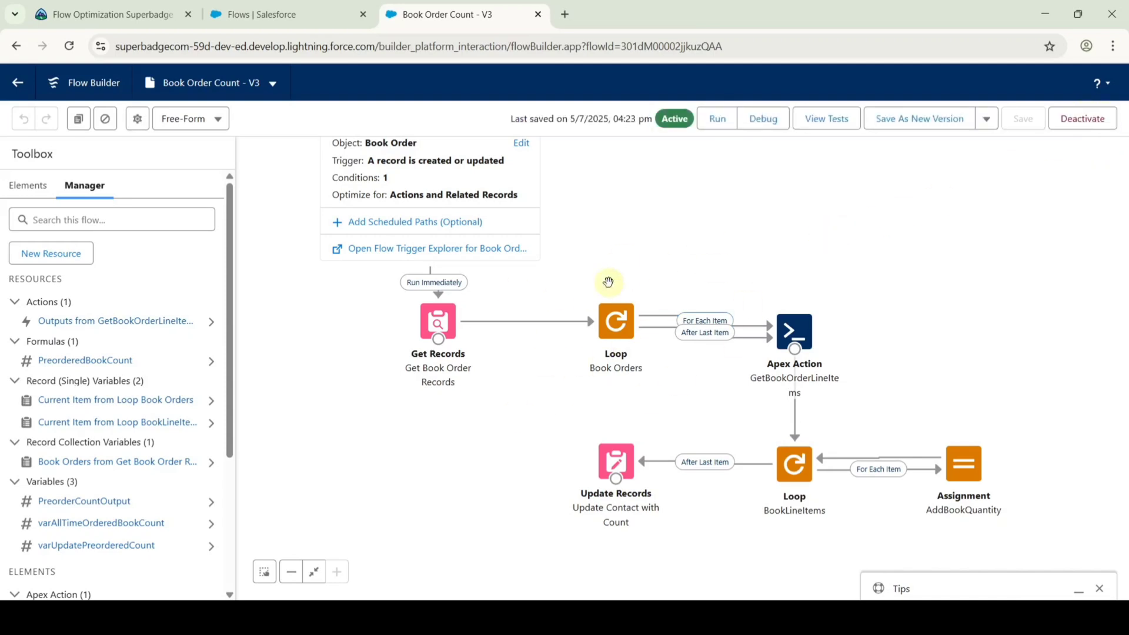
pyautogui.click(135, 14)
# Check the 'Make updates to Book Order Count flow' challenge, earning +500 points.
pyautogui.scroll(-2, 603, 347)
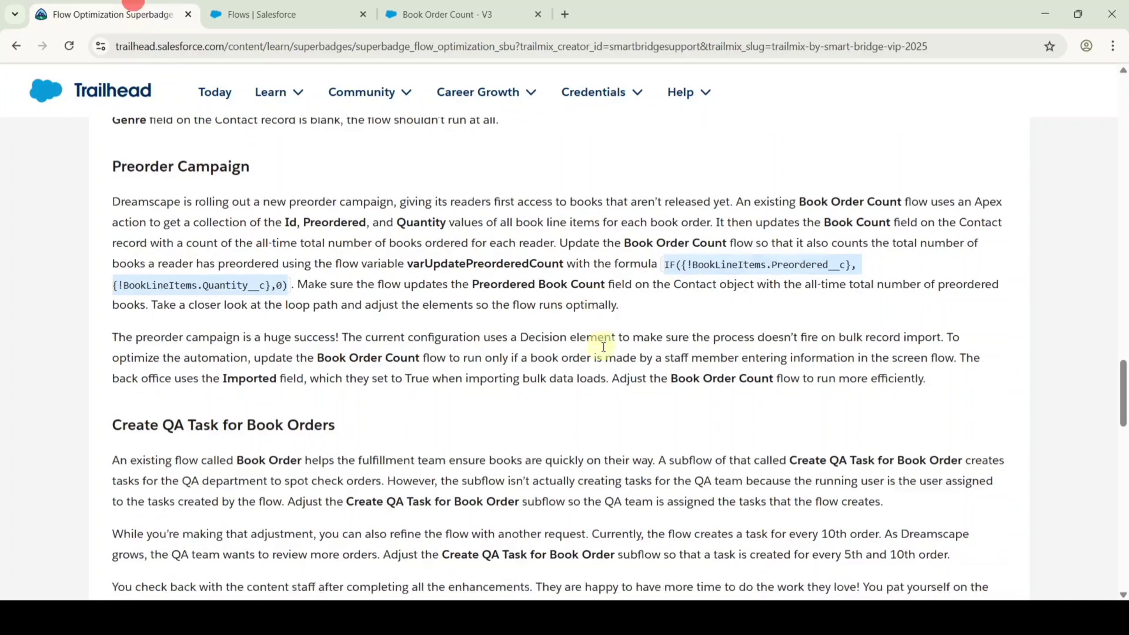
pyautogui.scroll(-15, 604, 349)
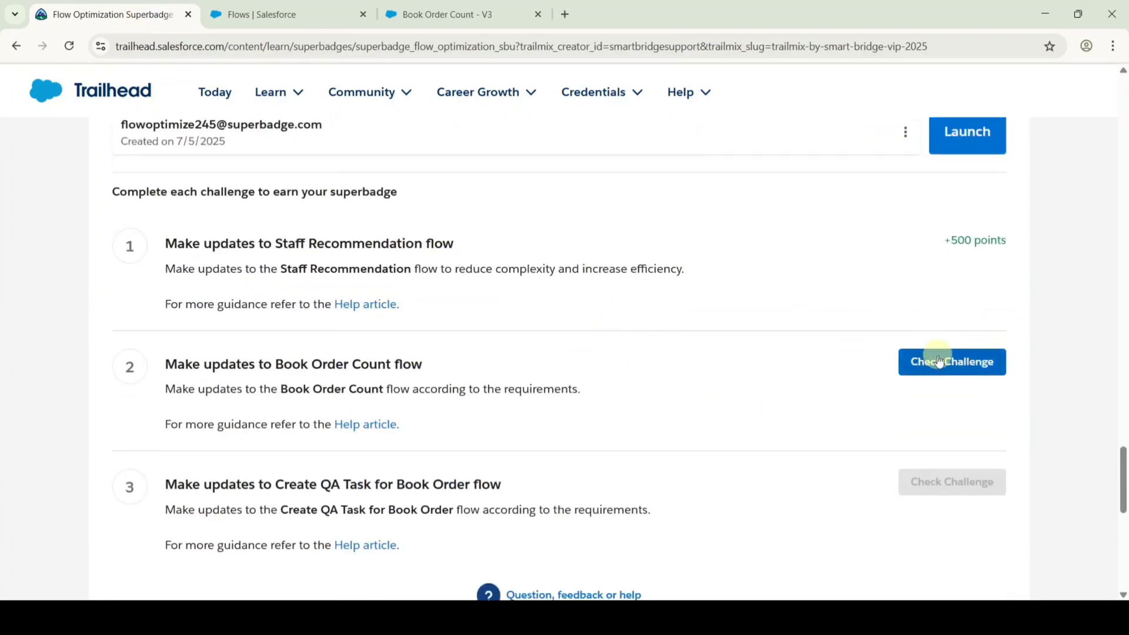
pyautogui.click(939, 361)
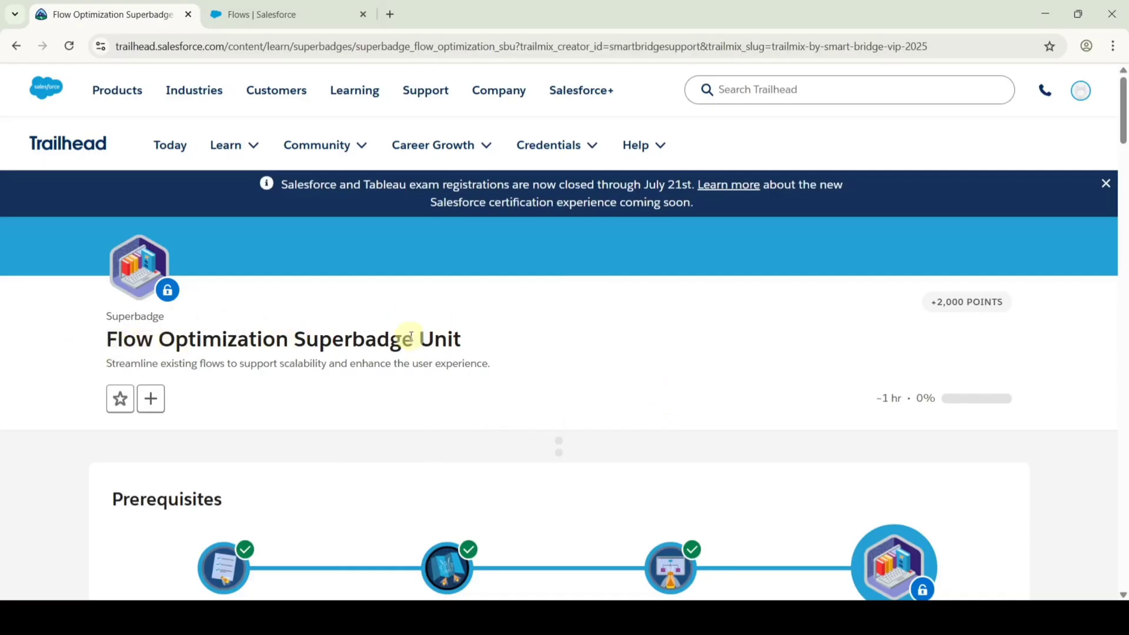
pyautogui.moveTo(1122, 101); pyautogui.dragTo(1122, 479)
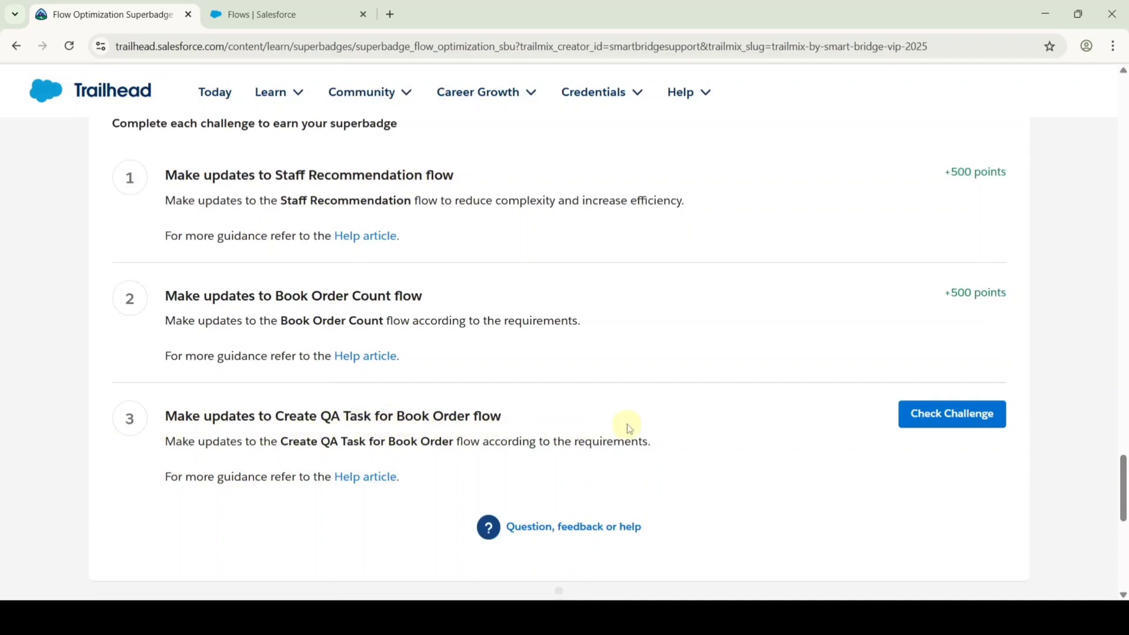
pyautogui.scroll(3, 629, 428)
pyautogui.scroll(3, 632, 427)
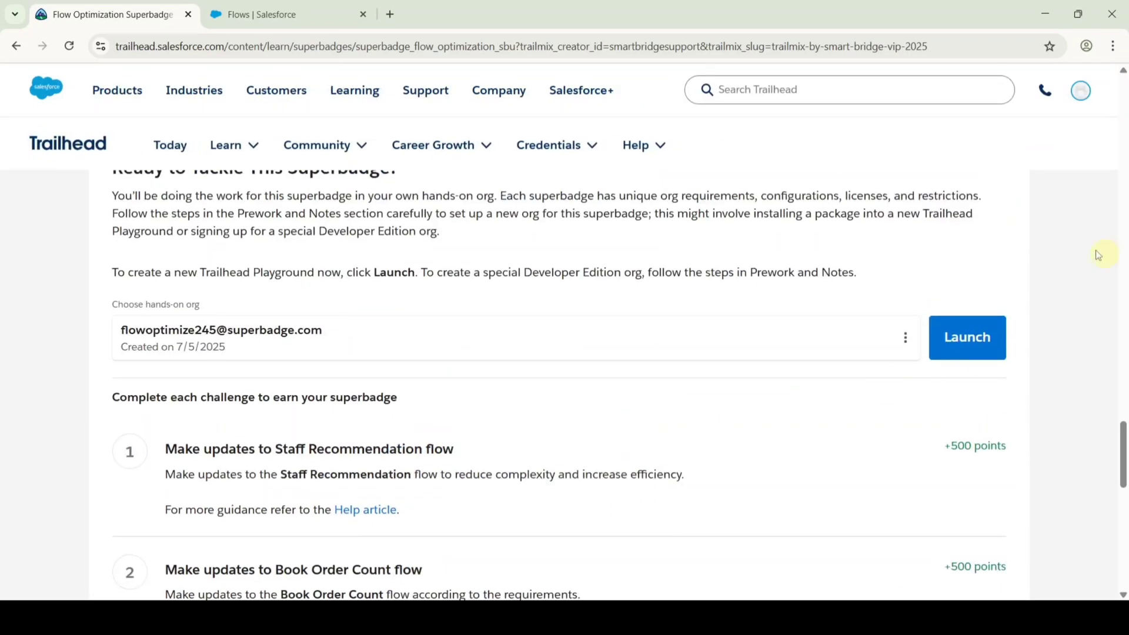
# From Setup's Flows list, open Create QA Task for Book Order V1 in Flow Builder.
pyautogui.click(266, 6)
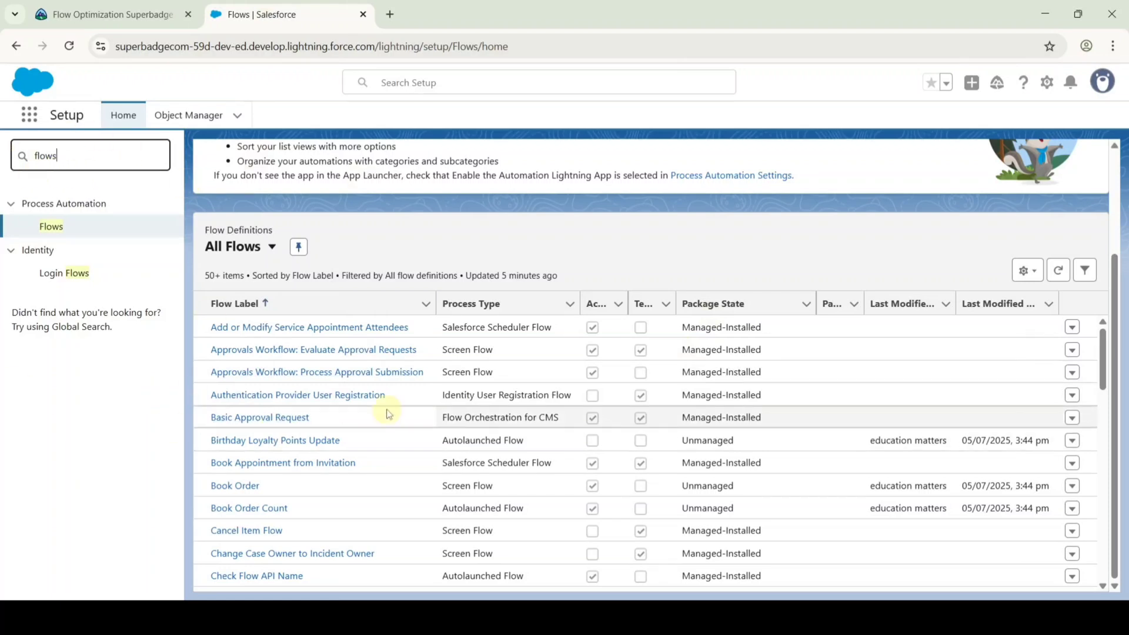
pyautogui.scroll(2, 386, 408)
pyautogui.scroll(-2, 524, 367)
pyautogui.scroll(-3, 525, 354)
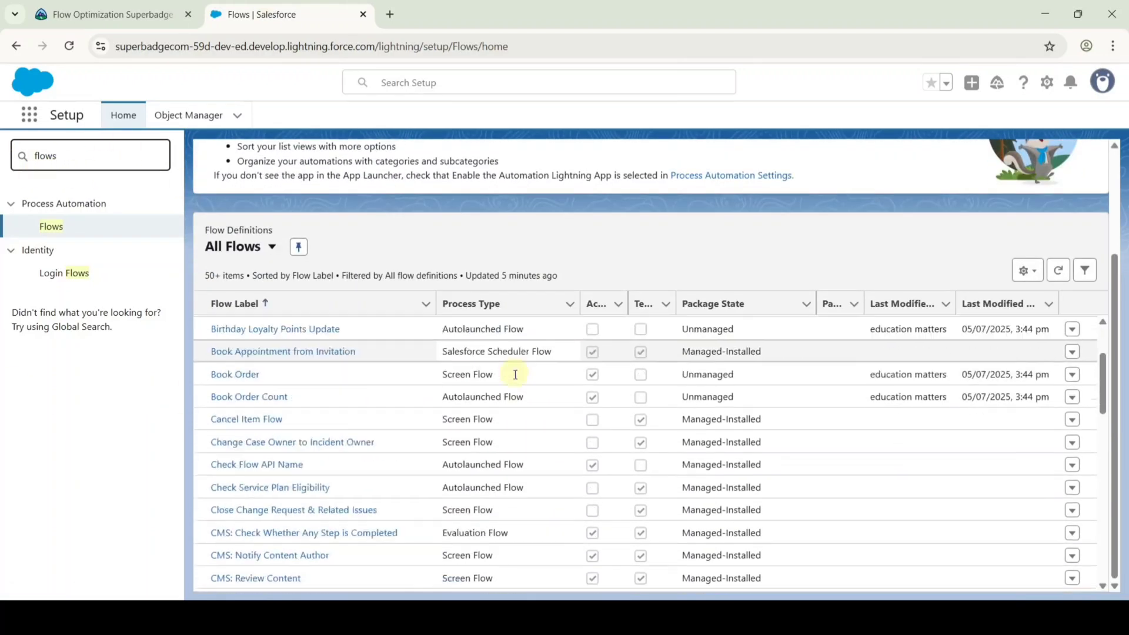
pyautogui.scroll(-2, 512, 385)
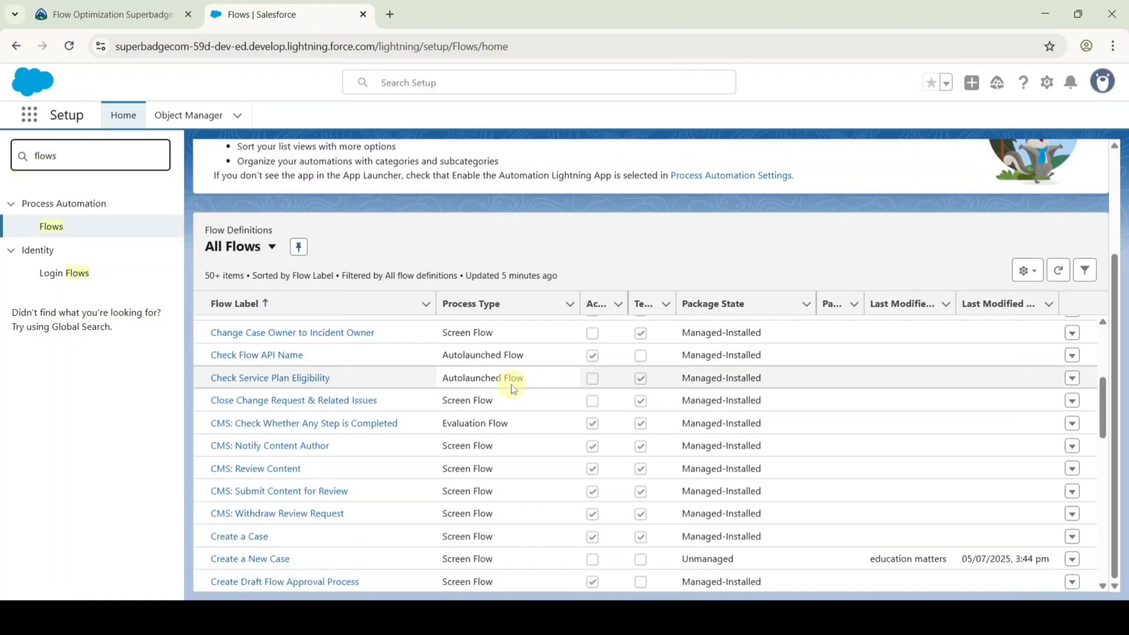
pyautogui.scroll(-2, 420, 419)
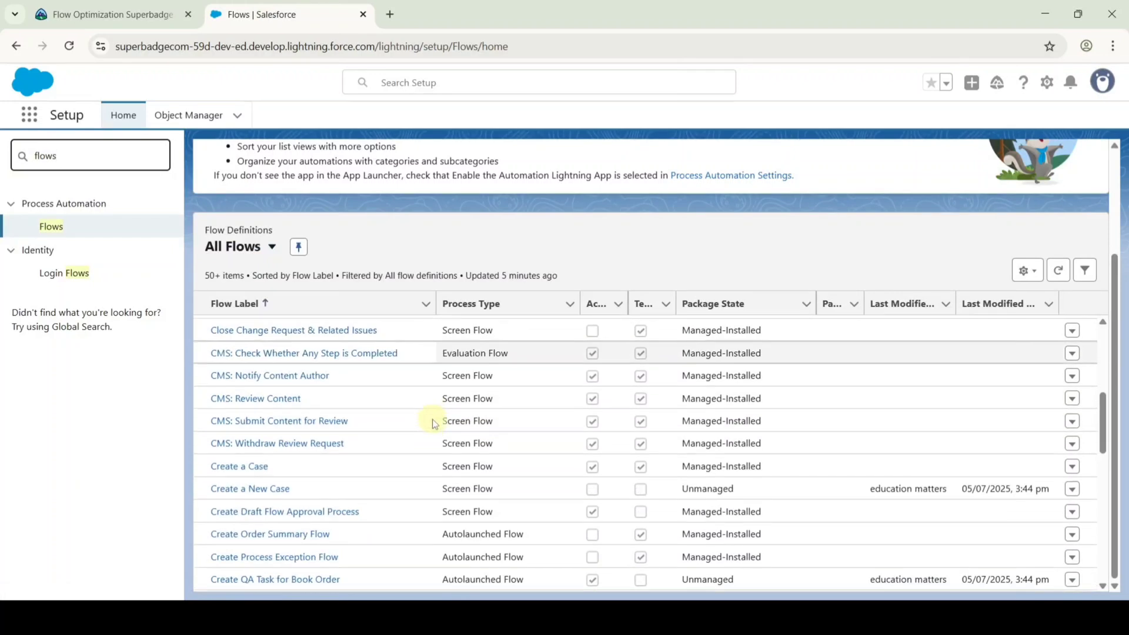
pyautogui.scroll(-3, 432, 431)
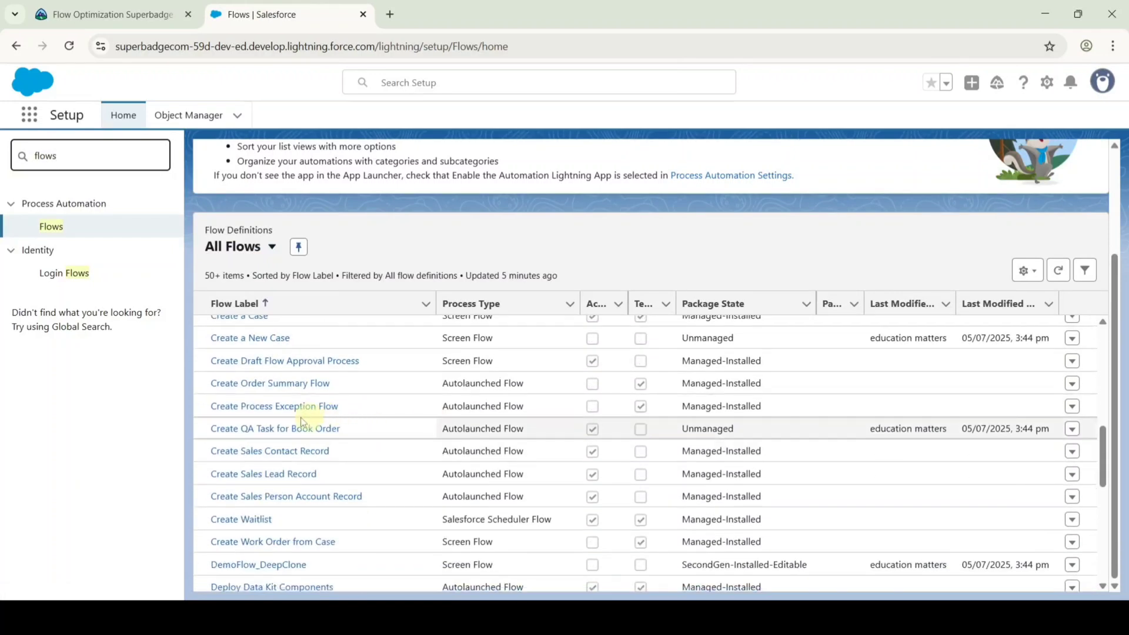
pyautogui.click(269, 430)
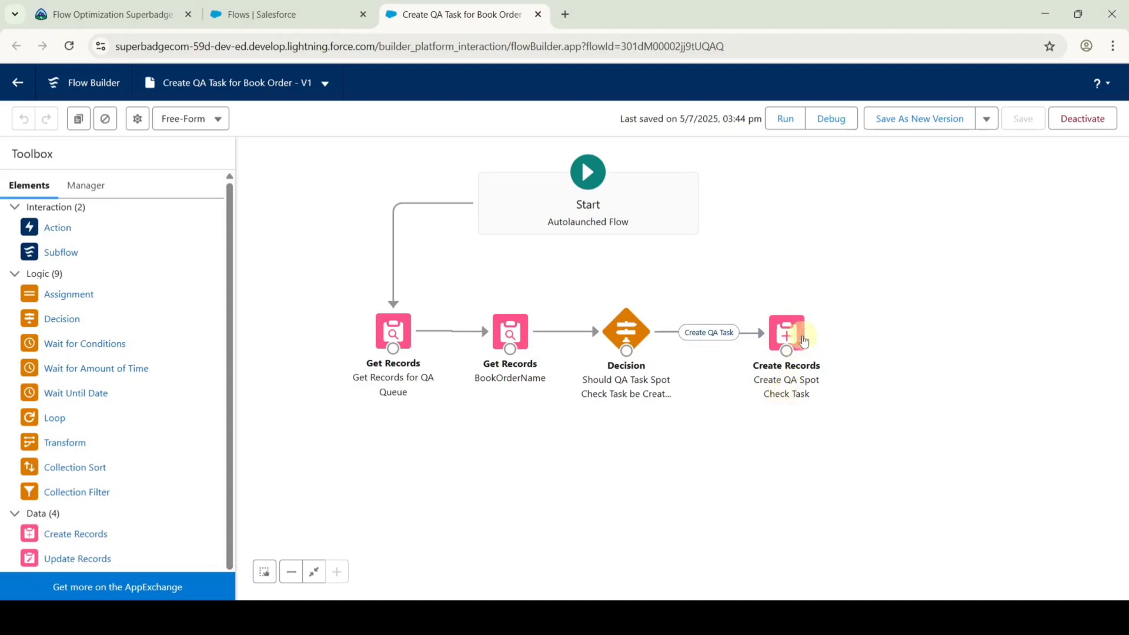
# Set the QA Spot Check Task's Assigned To ID to Get Records for QA Queue's Group ID.
pyautogui.doubleClick(784, 328)
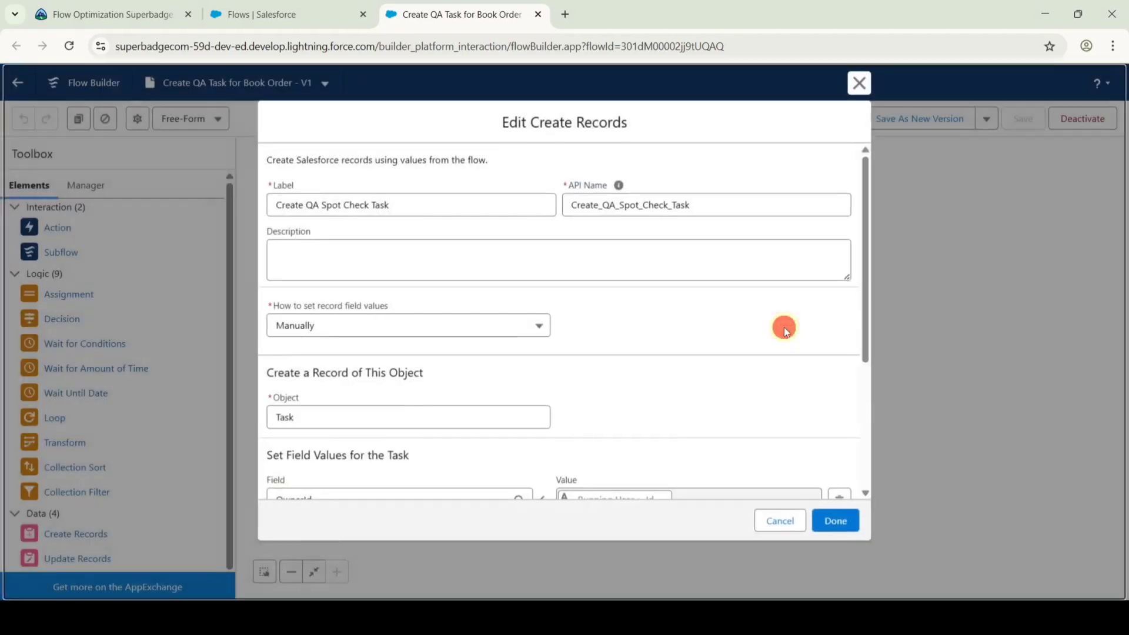
pyautogui.scroll(-3, 650, 317)
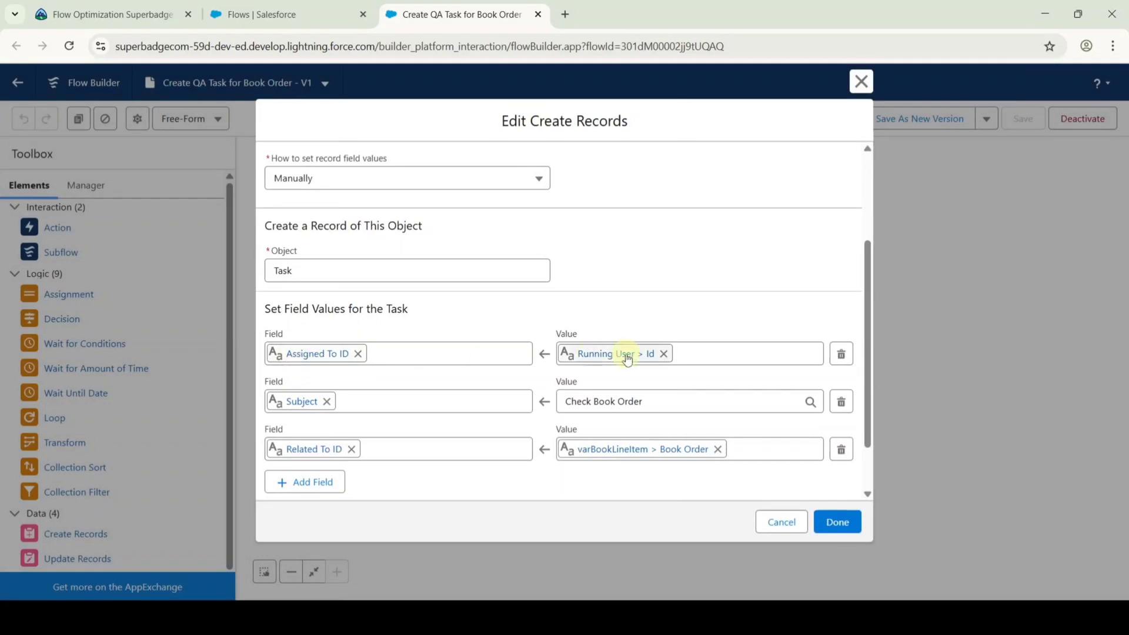
pyautogui.click(662, 355)
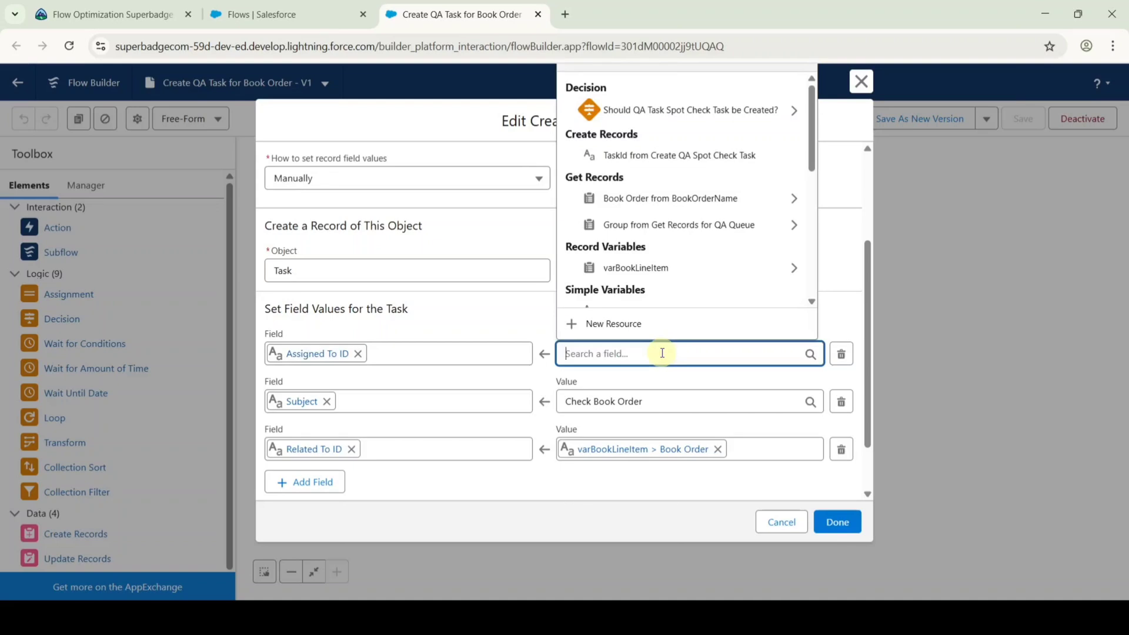
pyautogui.write('grou')
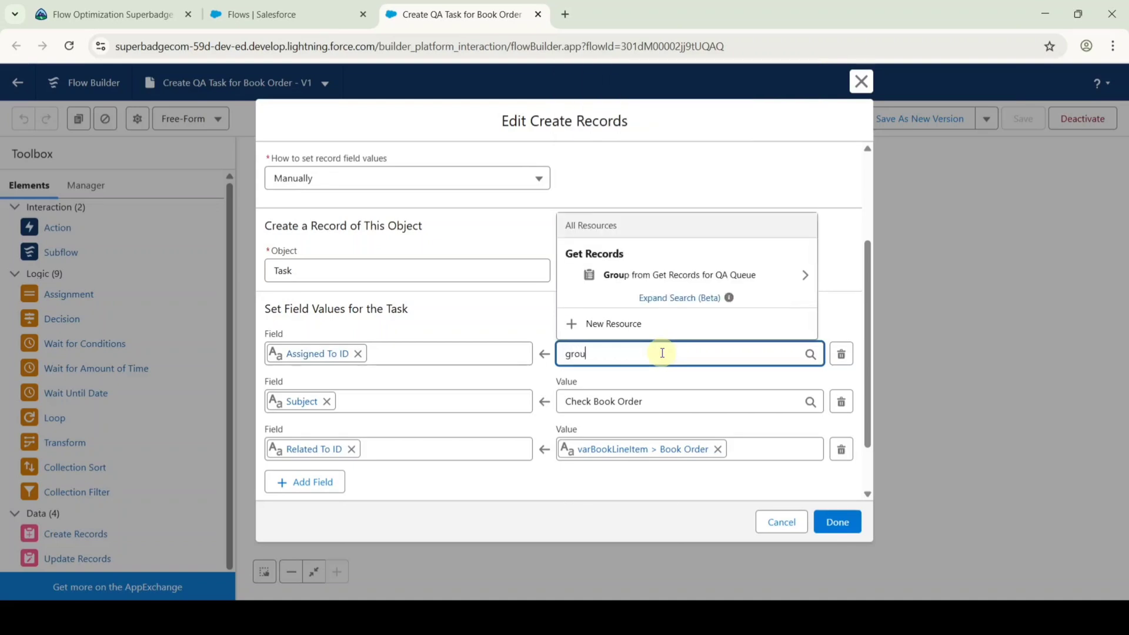
pyautogui.click(668, 277)
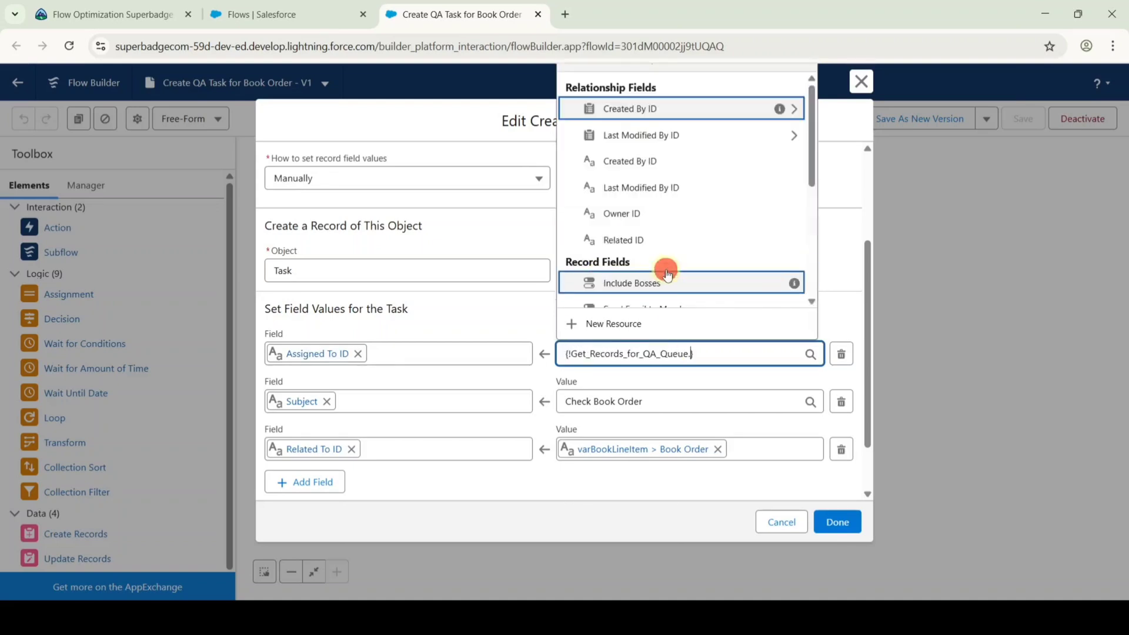
pyautogui.write('id')
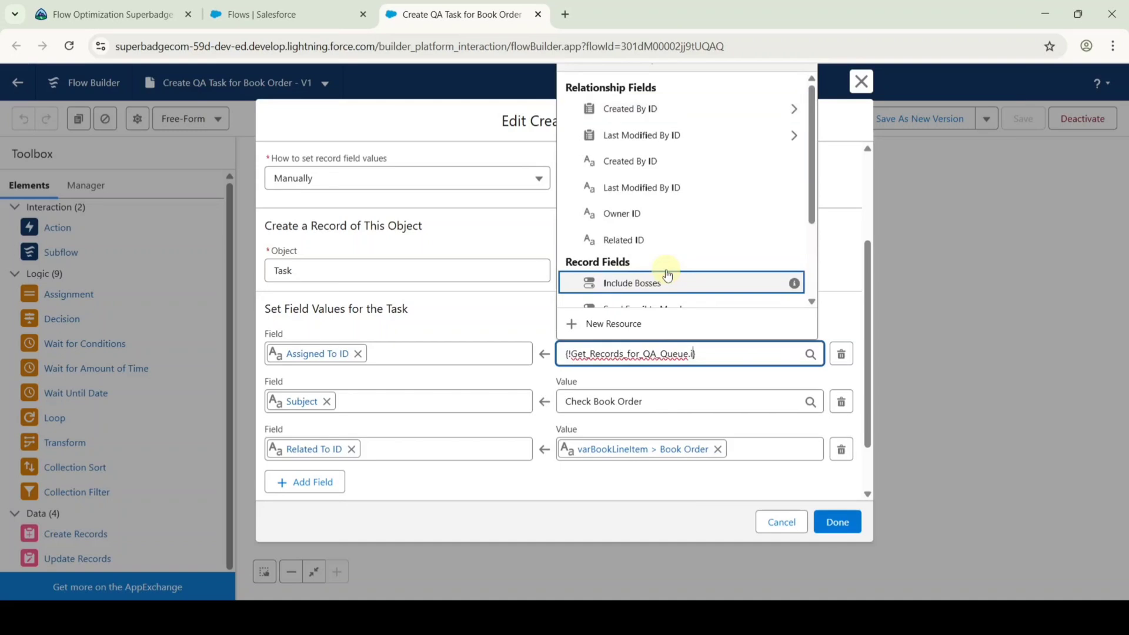
pyautogui.scroll(-1, 667, 273)
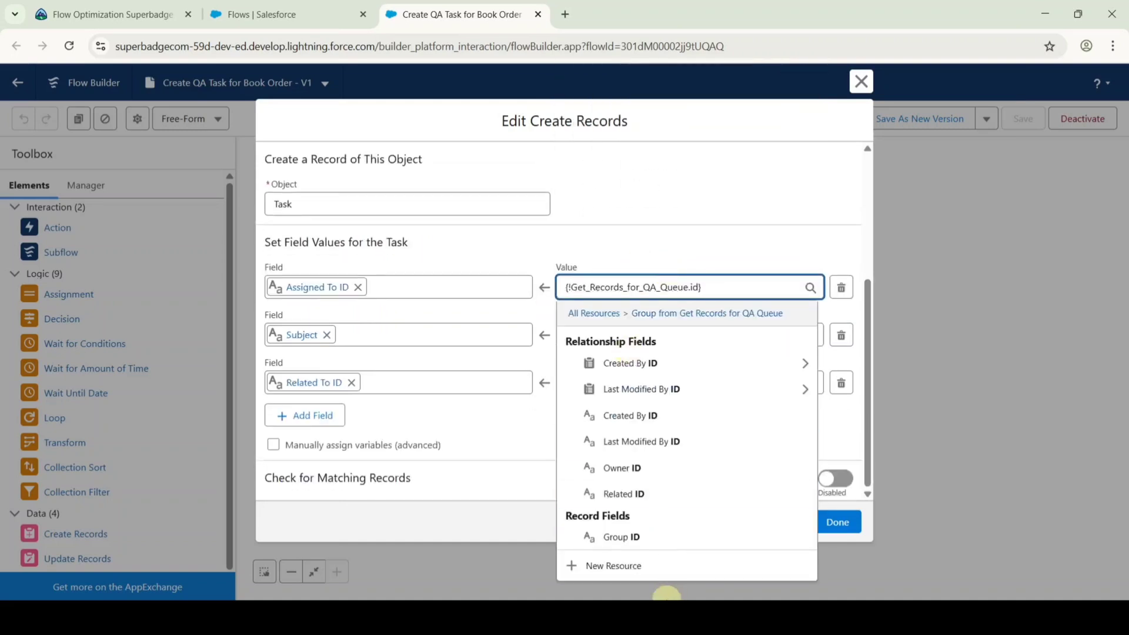
pyautogui.click(592, 542)
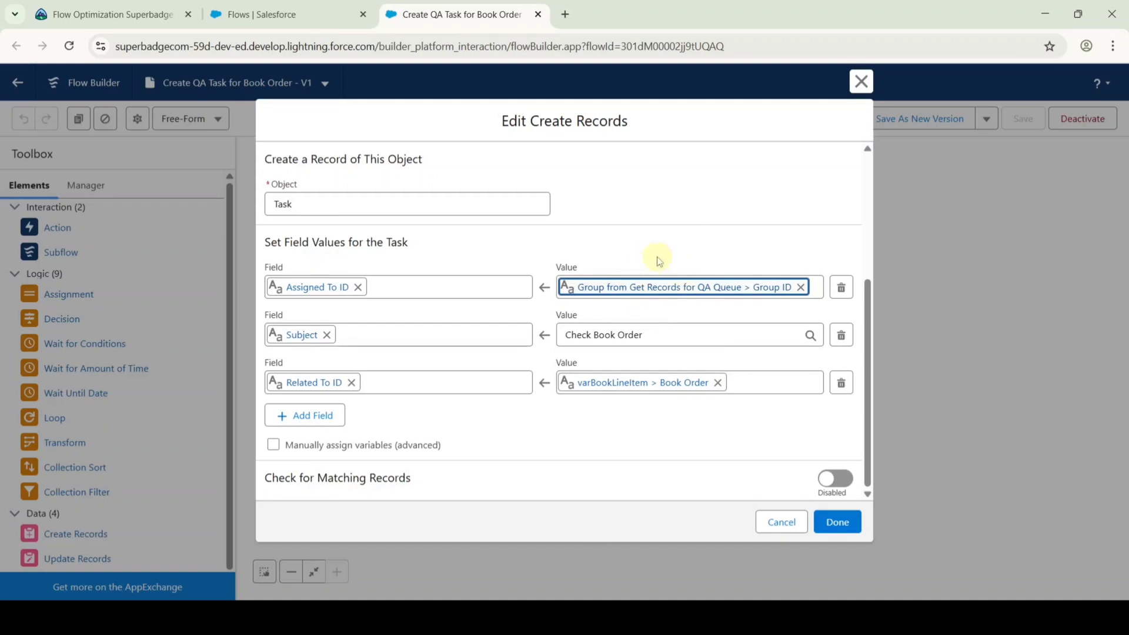
pyautogui.click(846, 525)
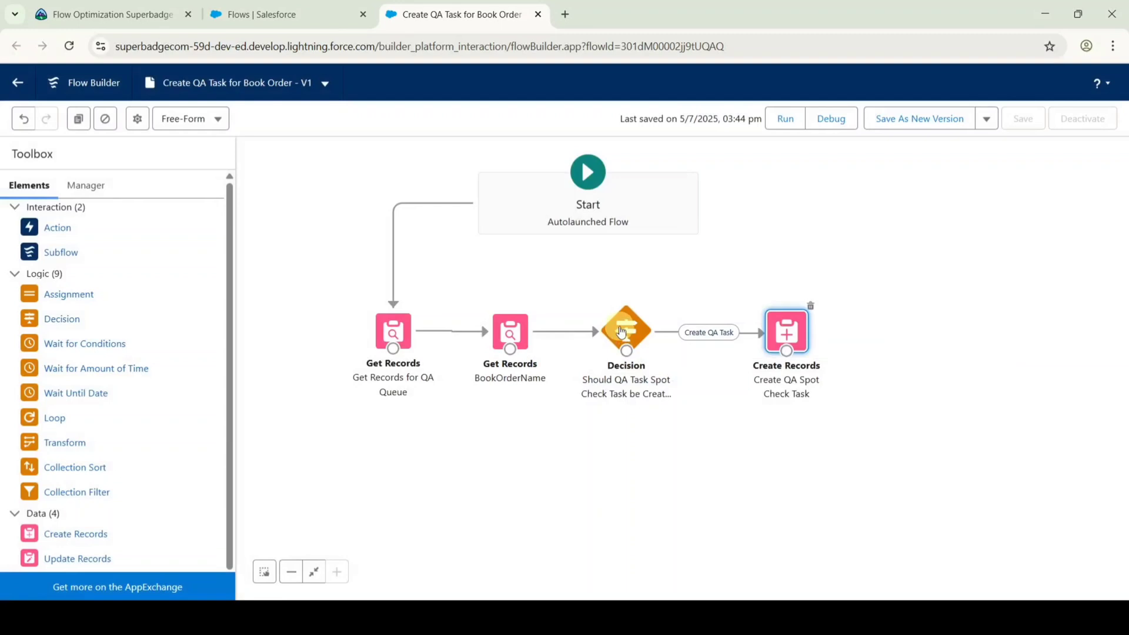
# Add a second condition to the Create QA Task outcome using BookOrderName's Book Order Name.
pyautogui.doubleClick(618, 328)
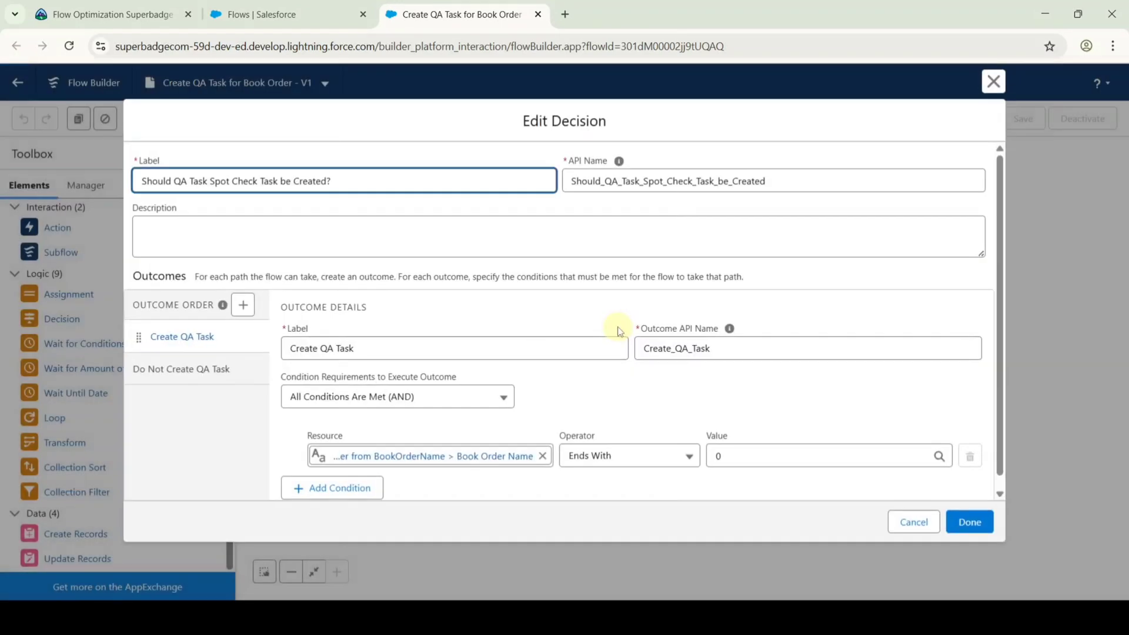
pyautogui.scroll(-1, 478, 360)
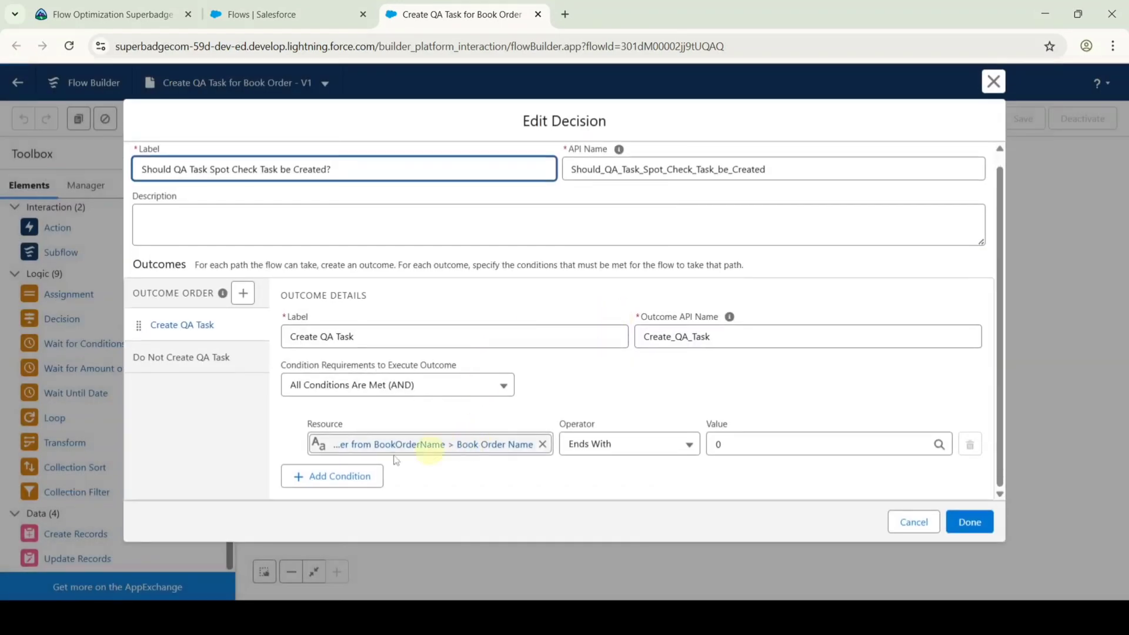
pyautogui.click(346, 483)
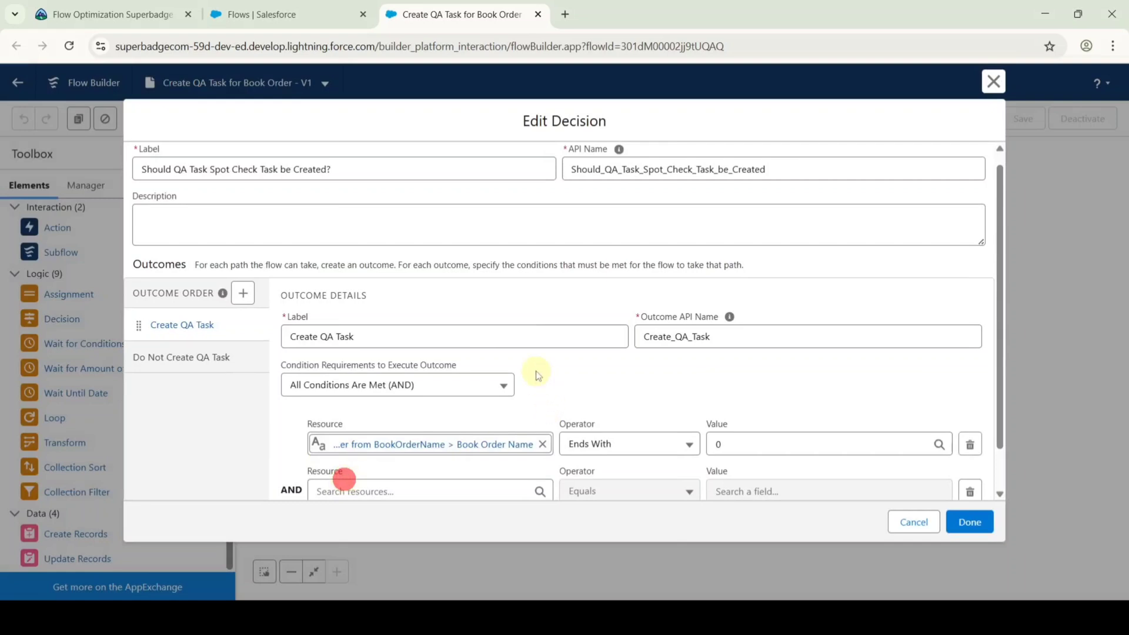
pyautogui.scroll(-2, 536, 374)
pyautogui.click(407, 439)
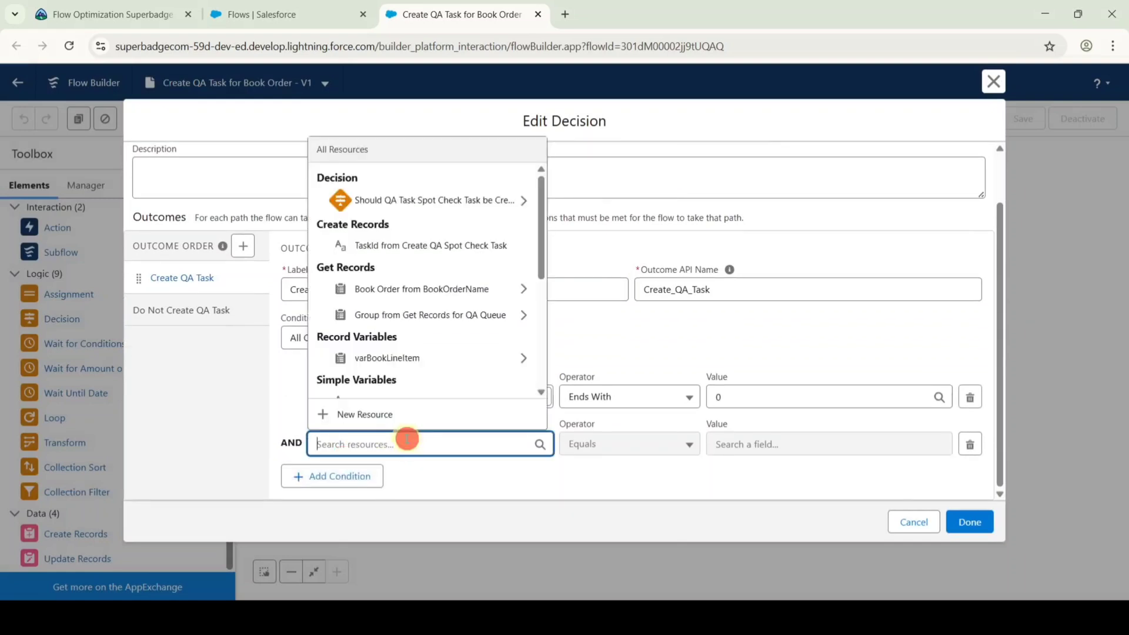
pyautogui.write('book')
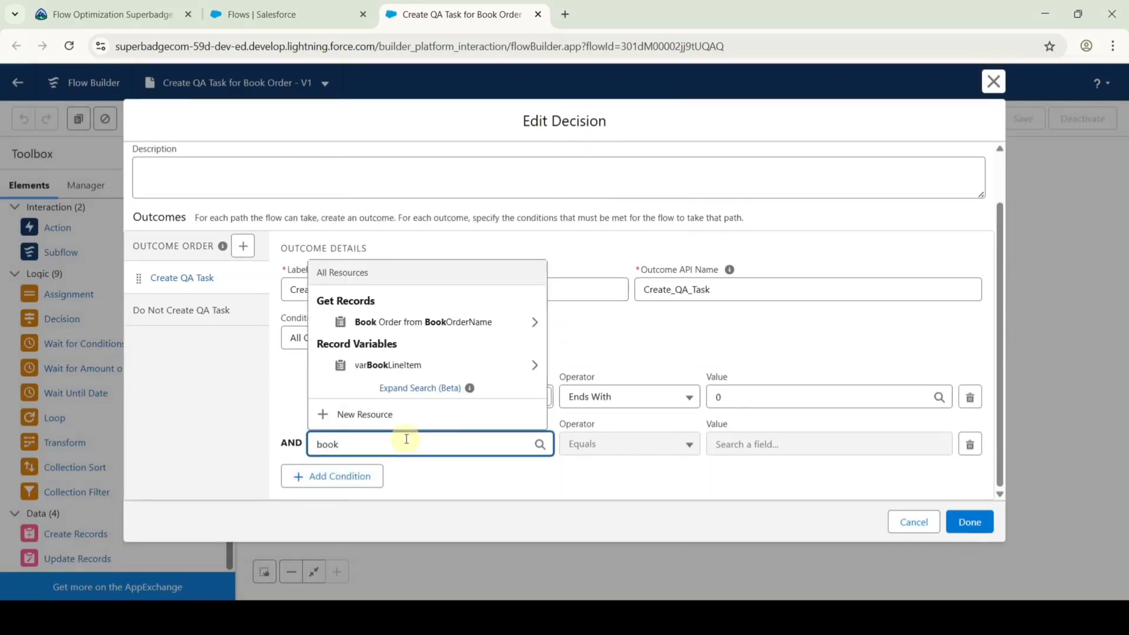
pyautogui.click(403, 322)
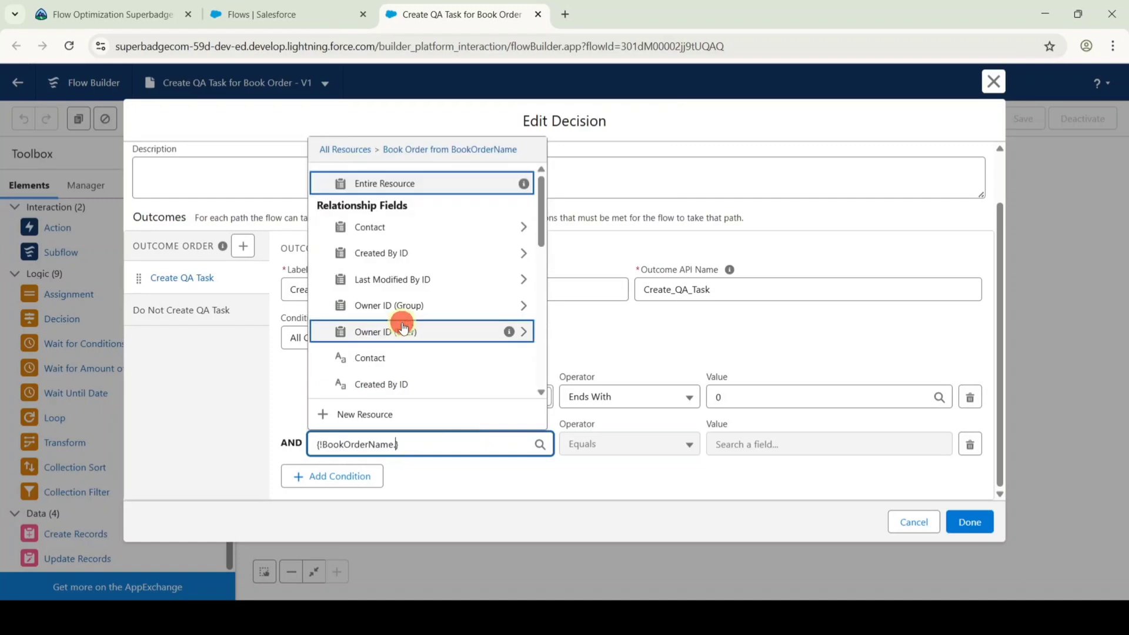
pyautogui.write('nam')
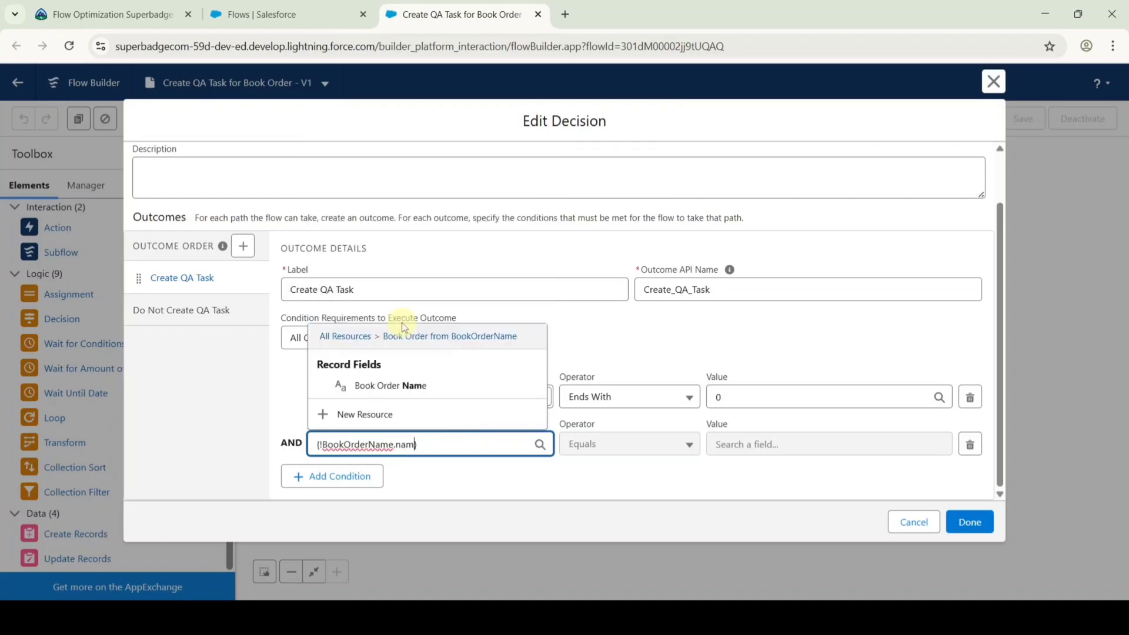
pyautogui.click(404, 383)
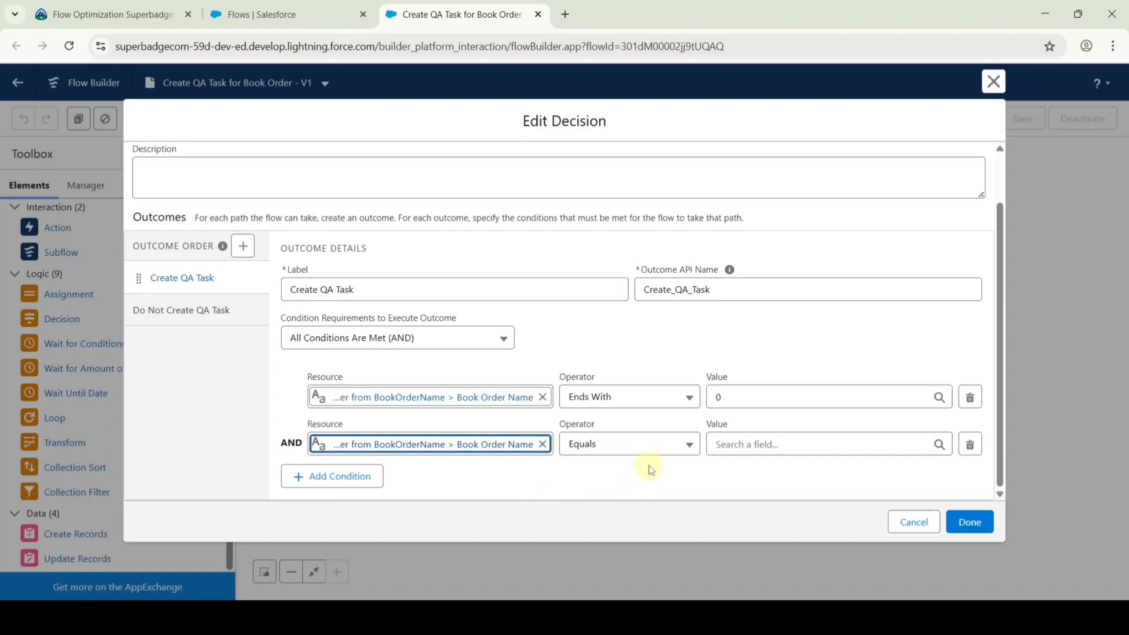
# Set the new condition to Ends With 5 and apply the decision changes.
pyautogui.click(595, 446)
pyautogui.click(606, 319)
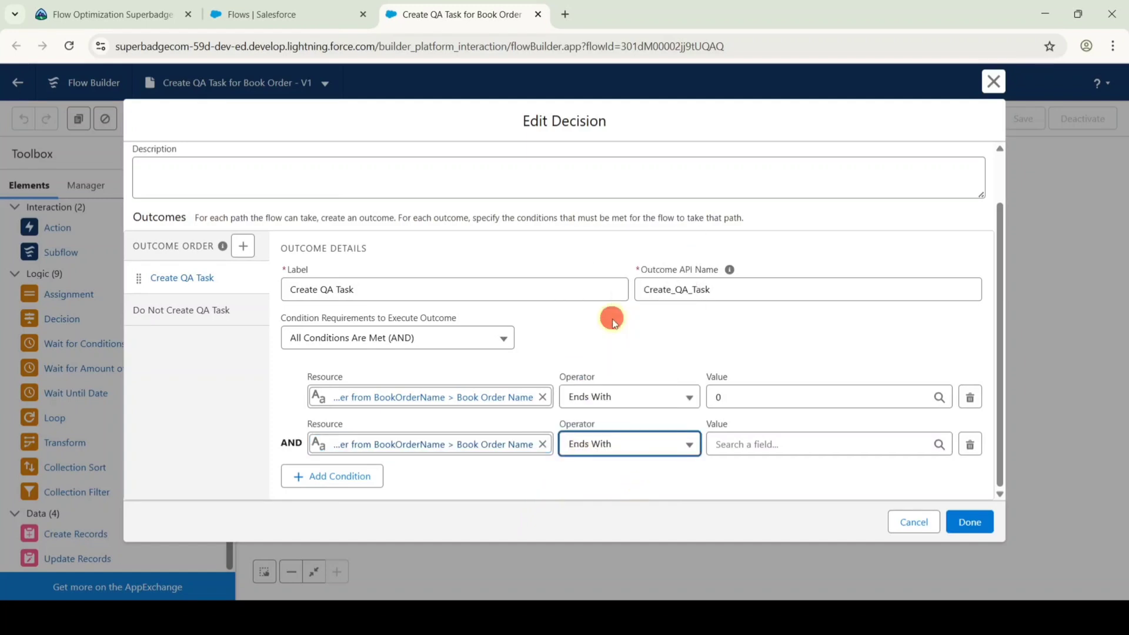
pyautogui.click(744, 443)
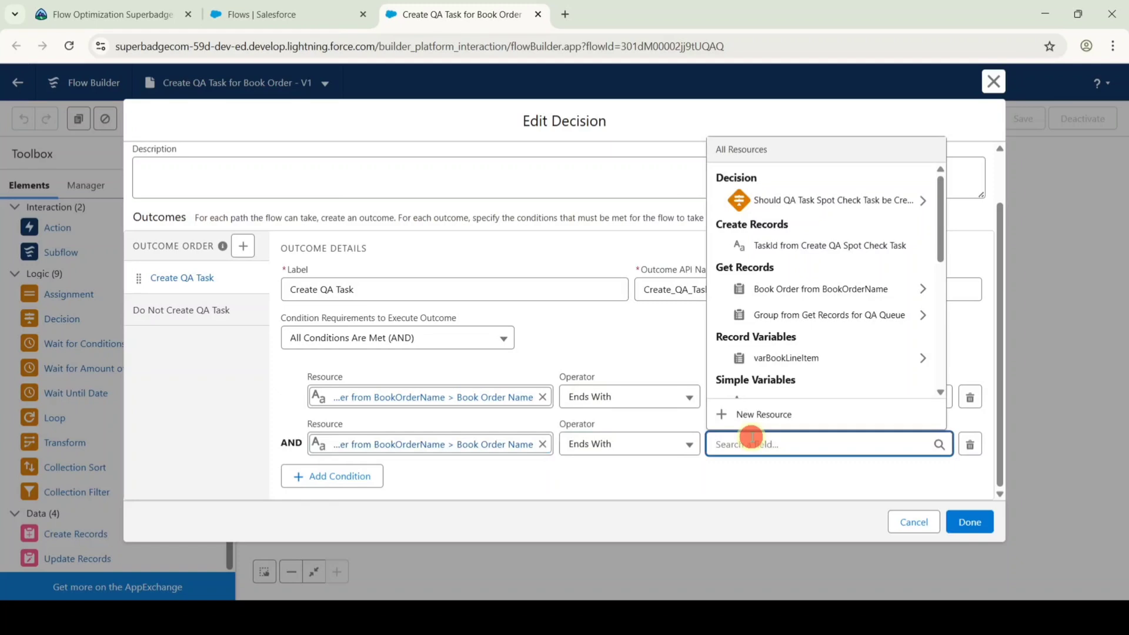
pyautogui.write('5')
pyautogui.click(745, 474)
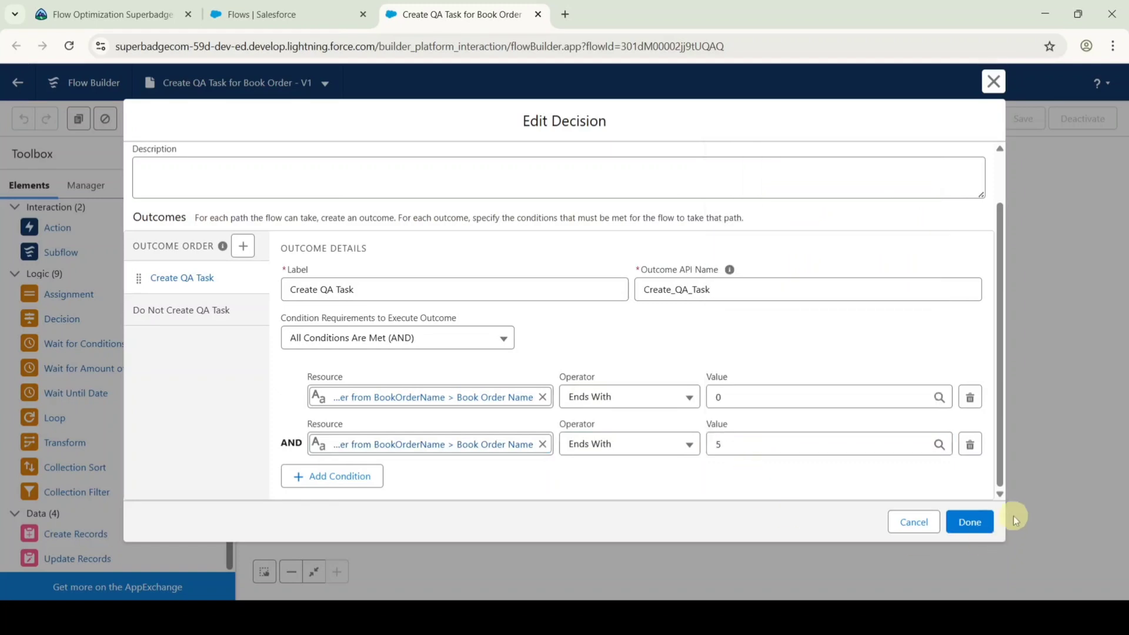
pyautogui.click(969, 522)
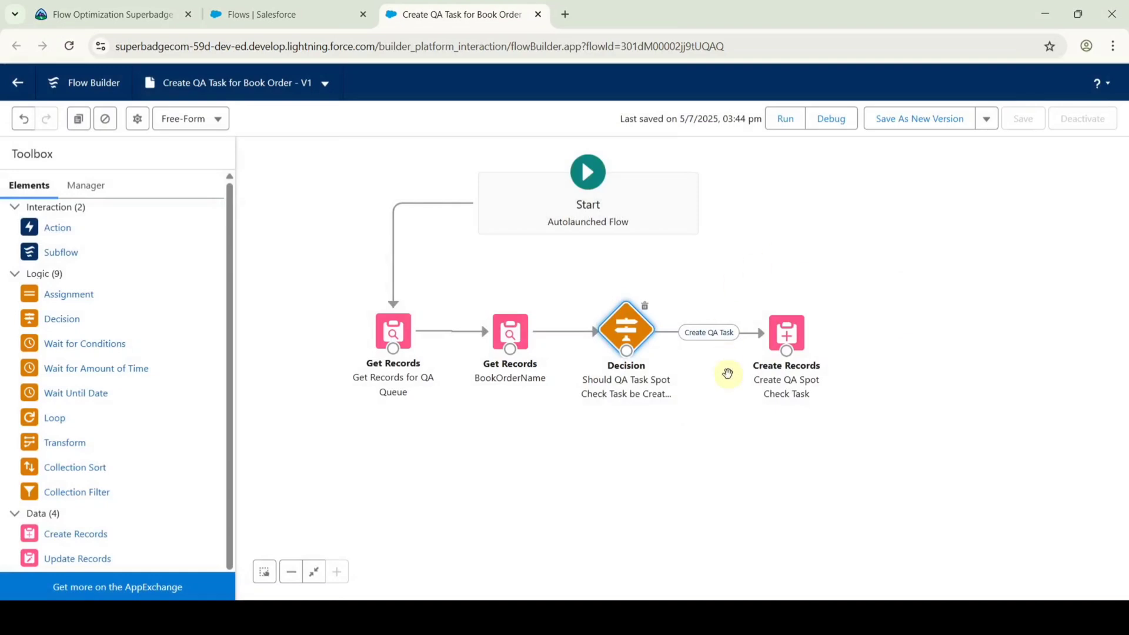
# Save Create QA Task for Book Order as active version V2 and go back to Trailhead.
pyautogui.click(923, 121)
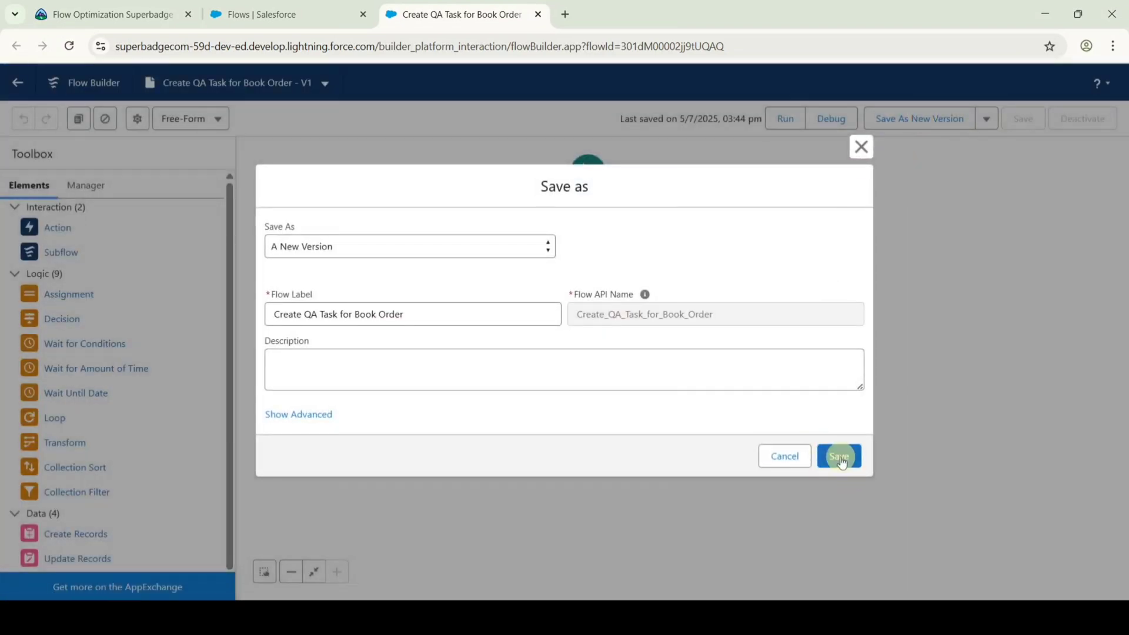
pyautogui.click(839, 457)
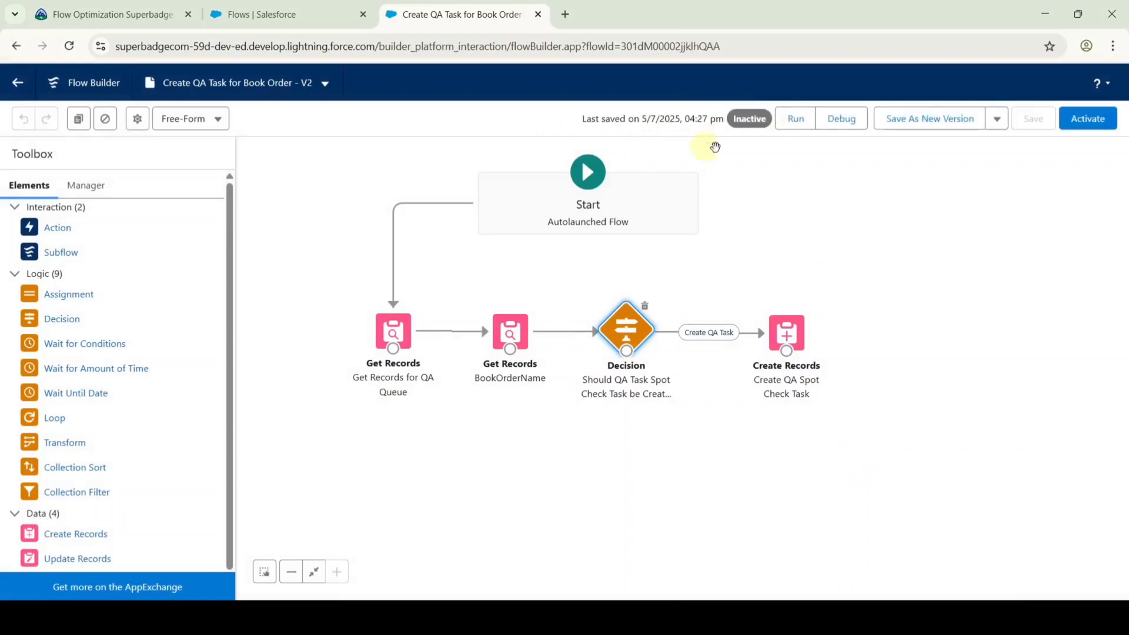
pyautogui.click(1088, 118)
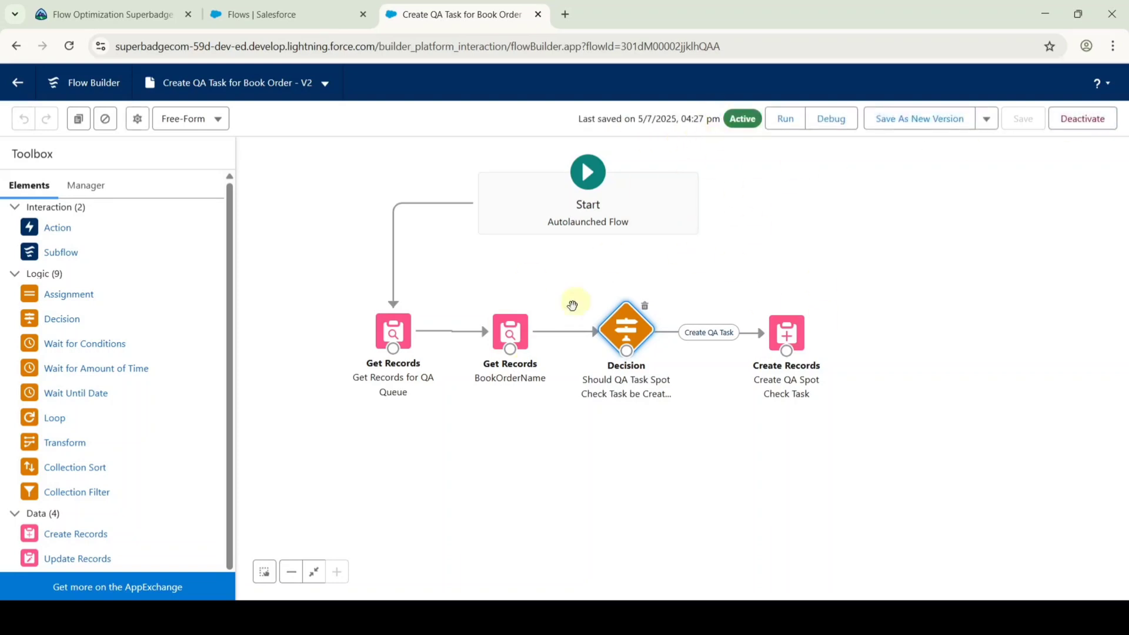
pyautogui.click(130, 15)
pyautogui.scroll(-6, 743, 329)
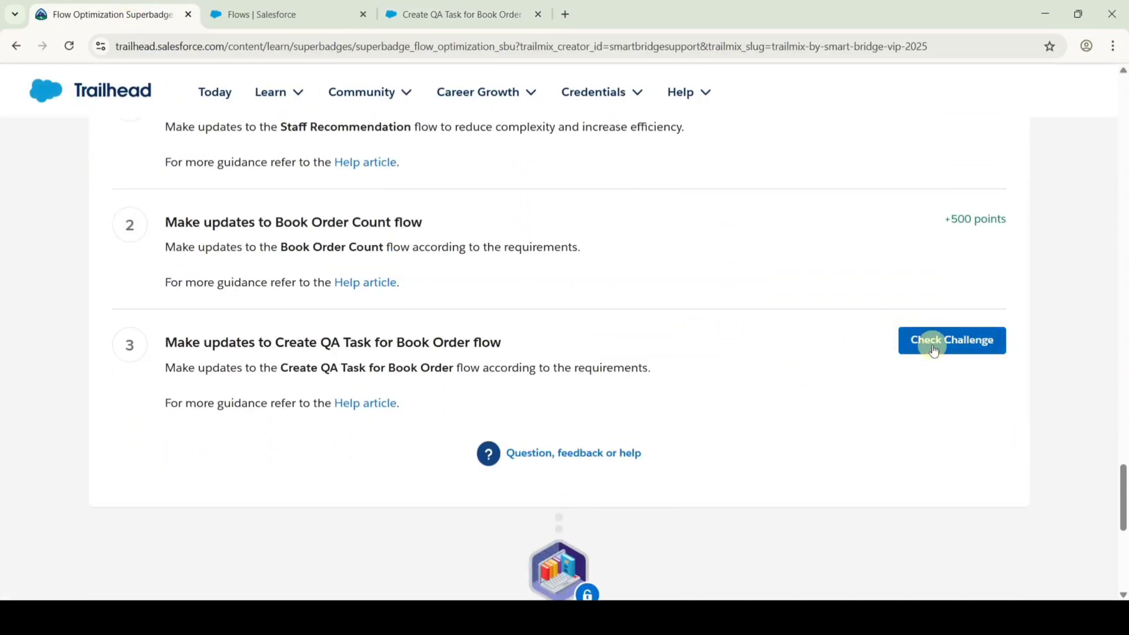
# Run the check on the third challenge, Create QA Task for Book Order.
pyautogui.click(934, 351)
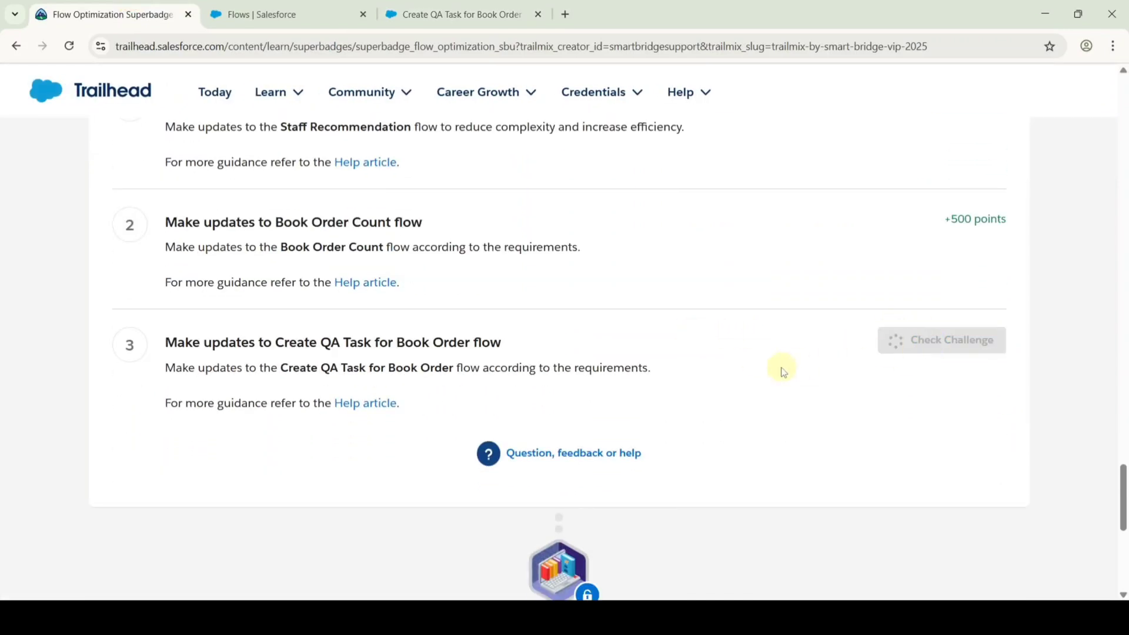